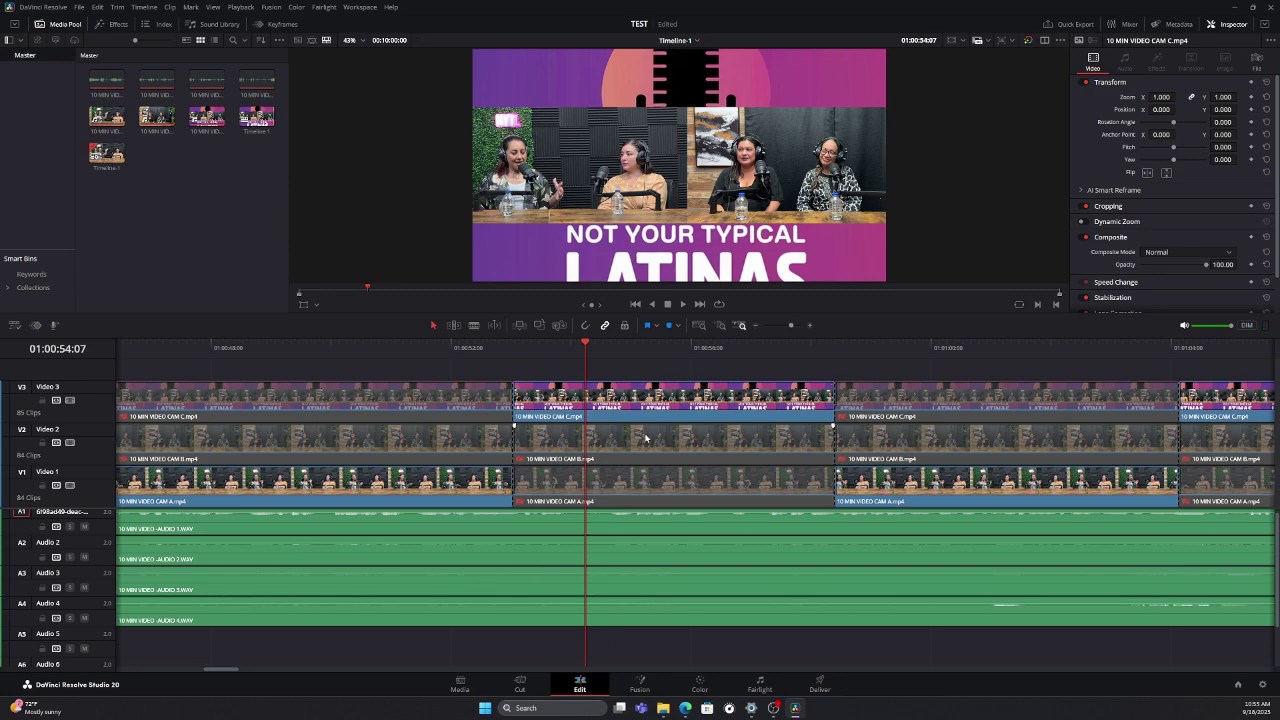
Split the camera C clip on Video 3 and the camera A clip on Video 1 at 01:00:54:07 with the blade tool.
{"action": "left_click", "coordinate": [473, 325]}
{"action": "left_click", "coordinate": [589, 405]}
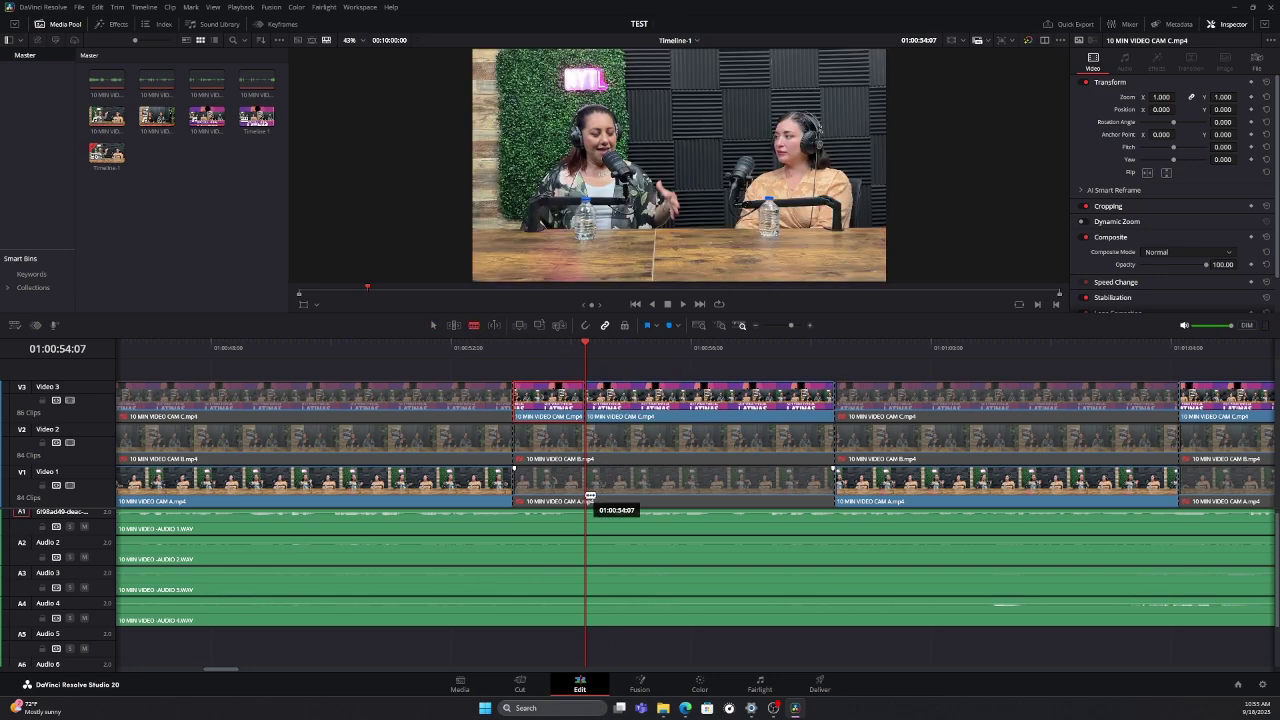
{"action": "key", "text": "ctrl+minus"}
{"action": "left_click", "coordinate": [641, 480]}
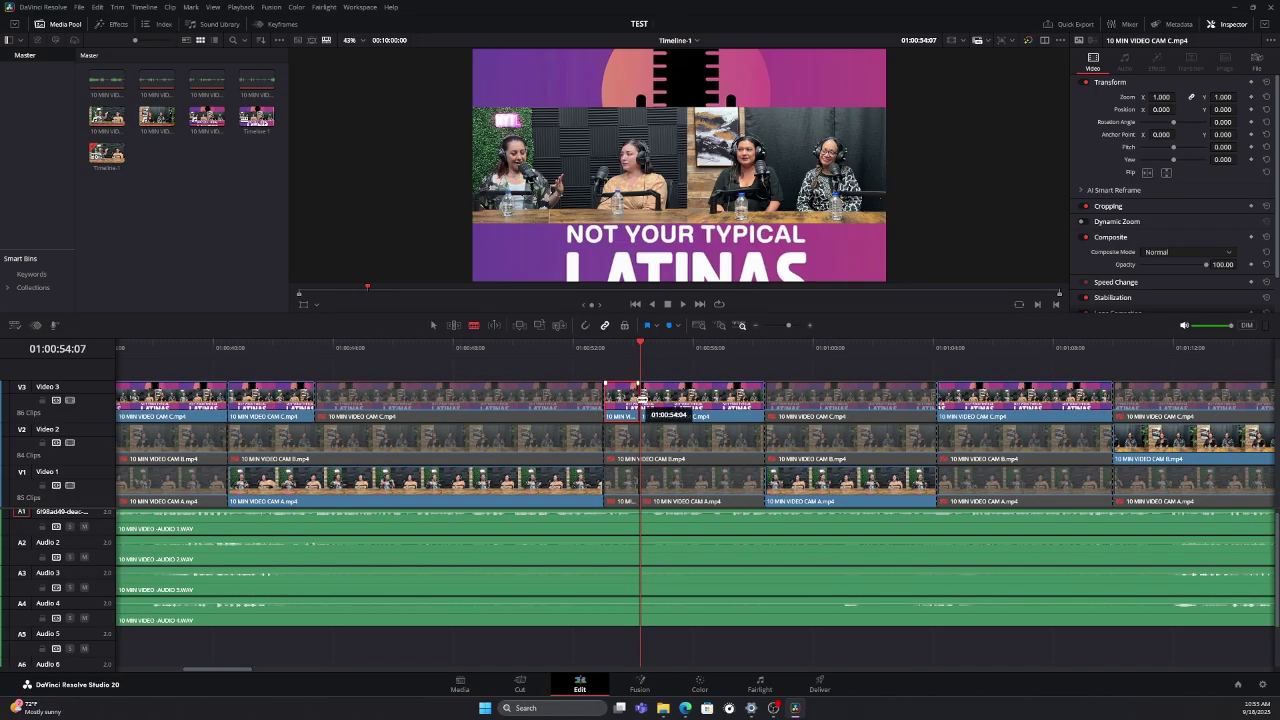
{"action": "key", "text": "a"}
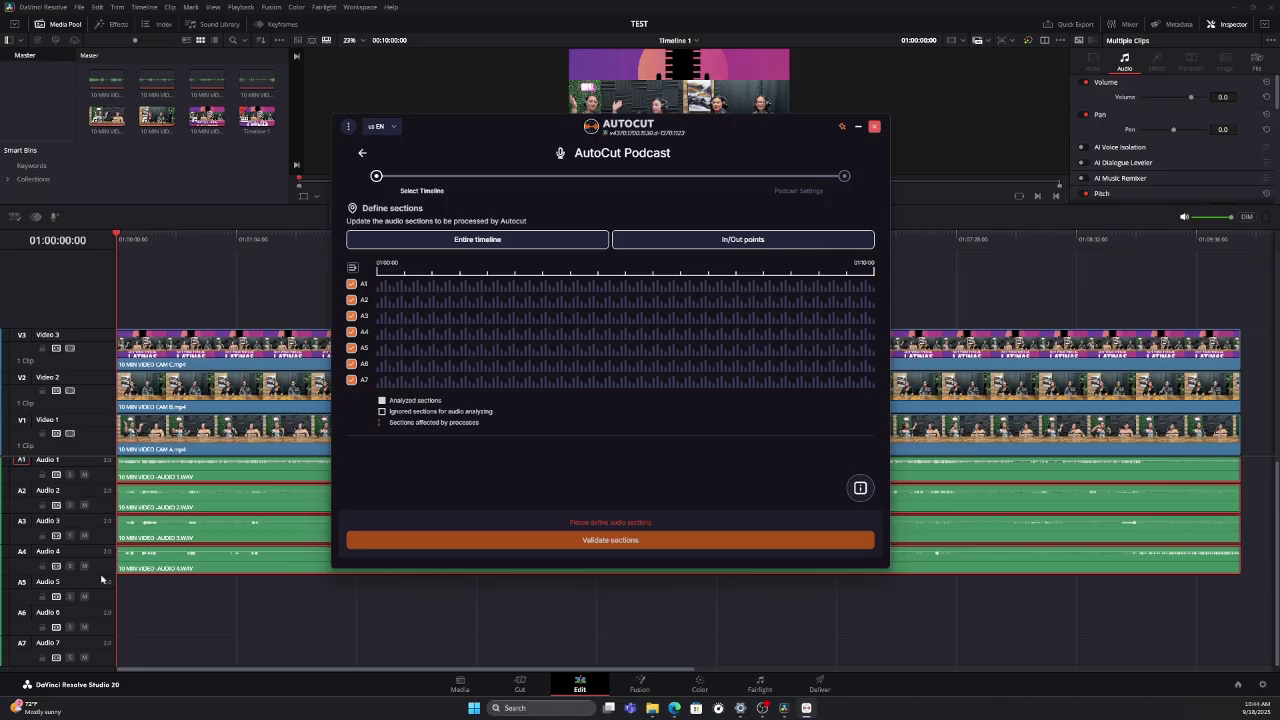
Define the entire timeline as the section for AutoCut Podcast to process and validate the sections.
{"action": "left_click", "coordinate": [476, 240]}
{"action": "left_click", "coordinate": [610, 540]}
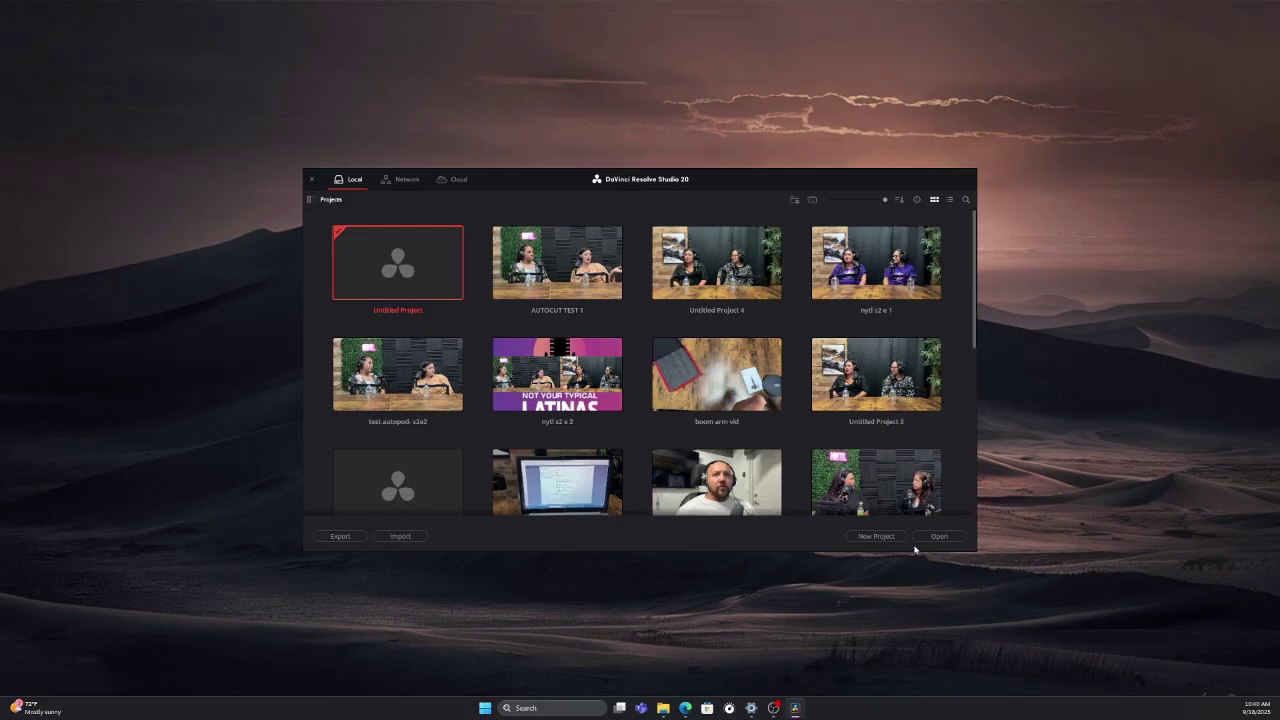
Create a new project named TEST and open its Edit page.
{"action": "left_click", "coordinate": [876, 536]}
{"action": "type", "text": "TEST"}
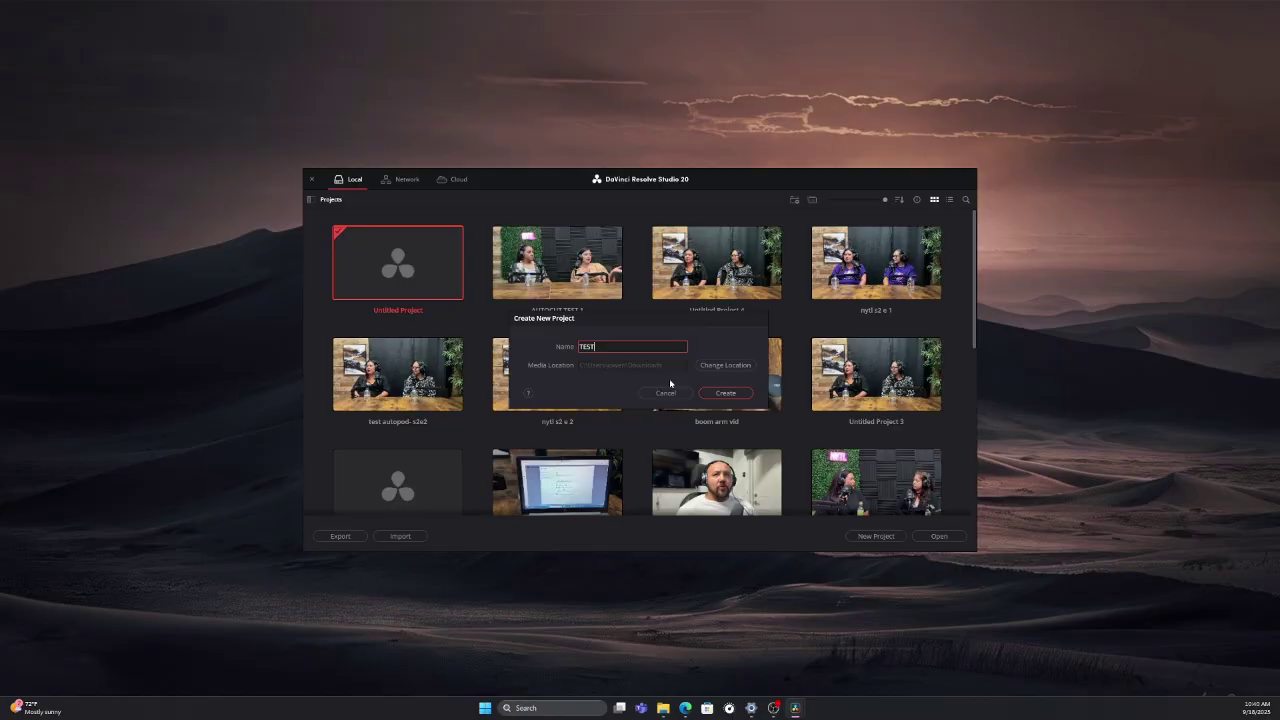
{"action": "left_click", "coordinate": [706, 395]}
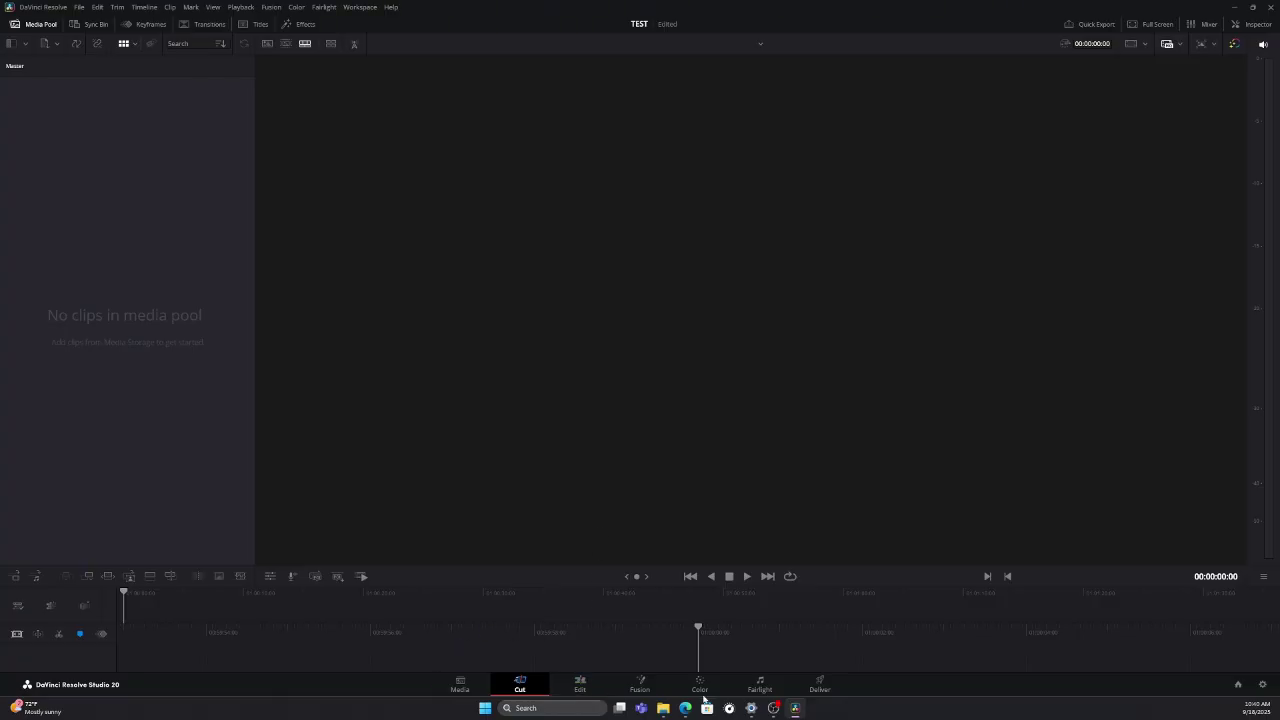
{"action": "left_click", "coordinate": [580, 686]}
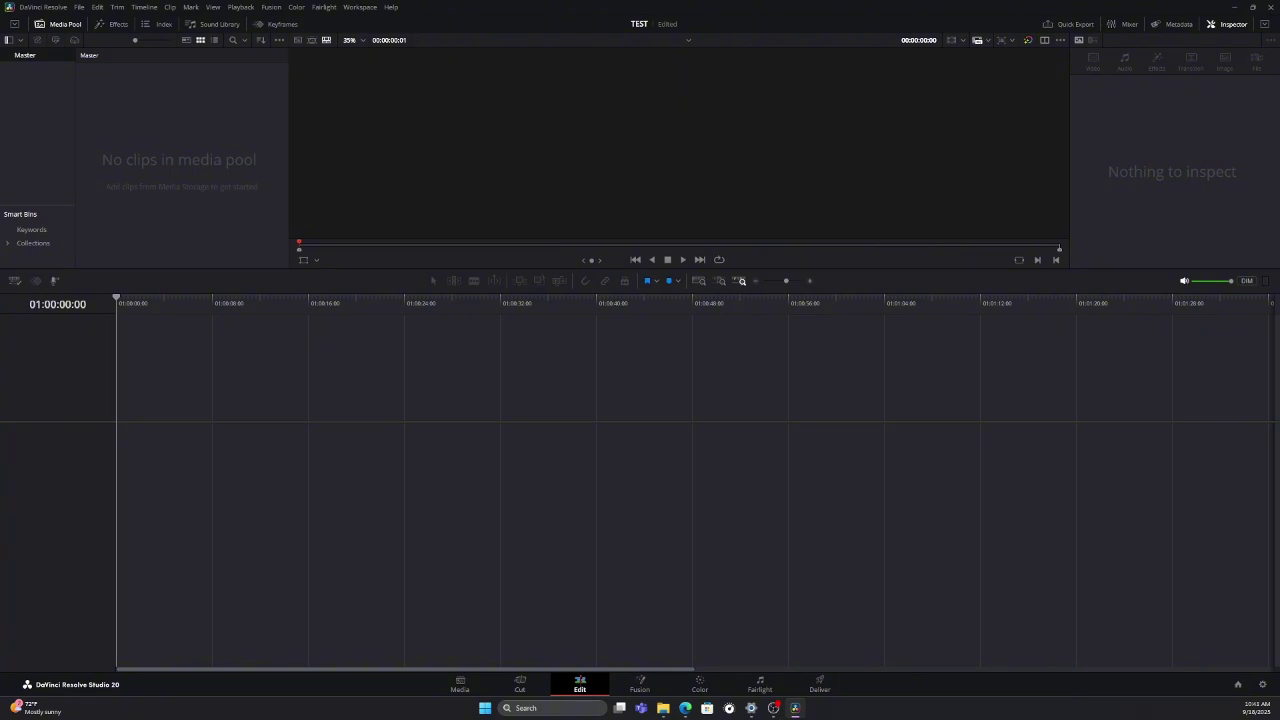
Import the CAM A, CAM B and CAM C videos from the 10 MIN AUDIO TEST folder, changing the project frame rate to match.
{"action": "key", "text": "alt+Tab"}
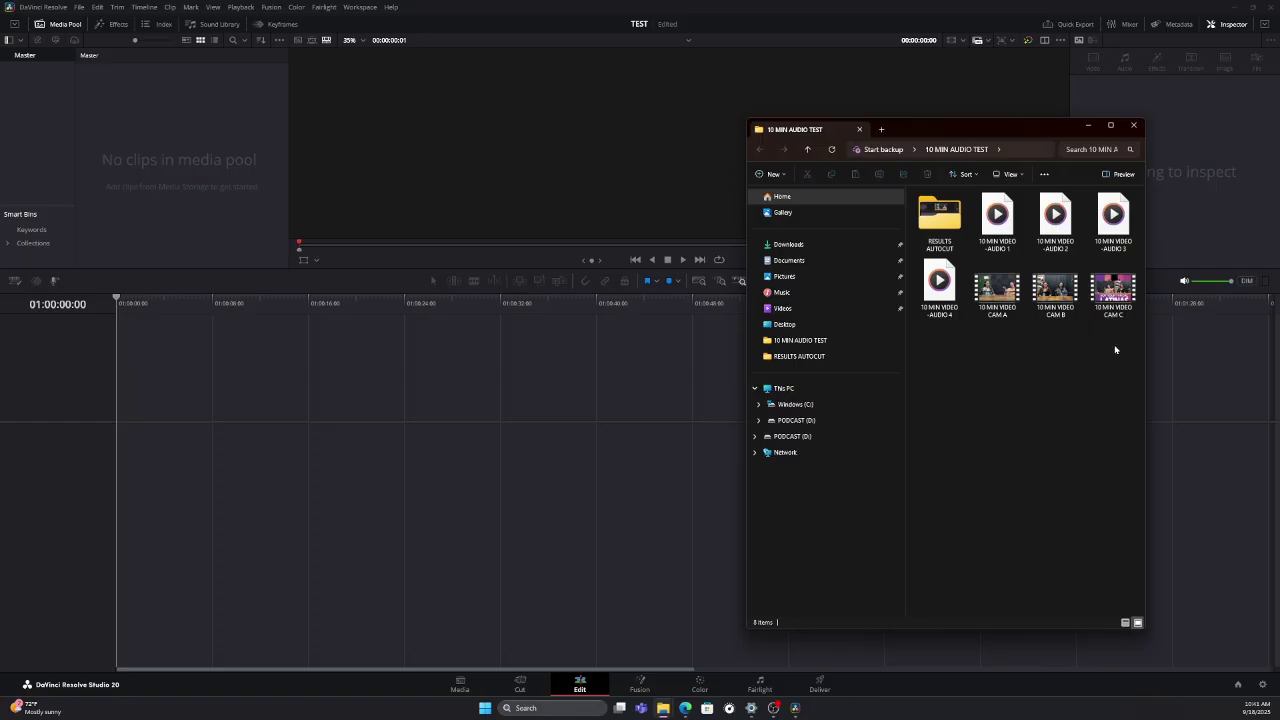
{"action": "left_click_drag", "start_coordinate": [1115, 349], "coordinate": [200, 149]}
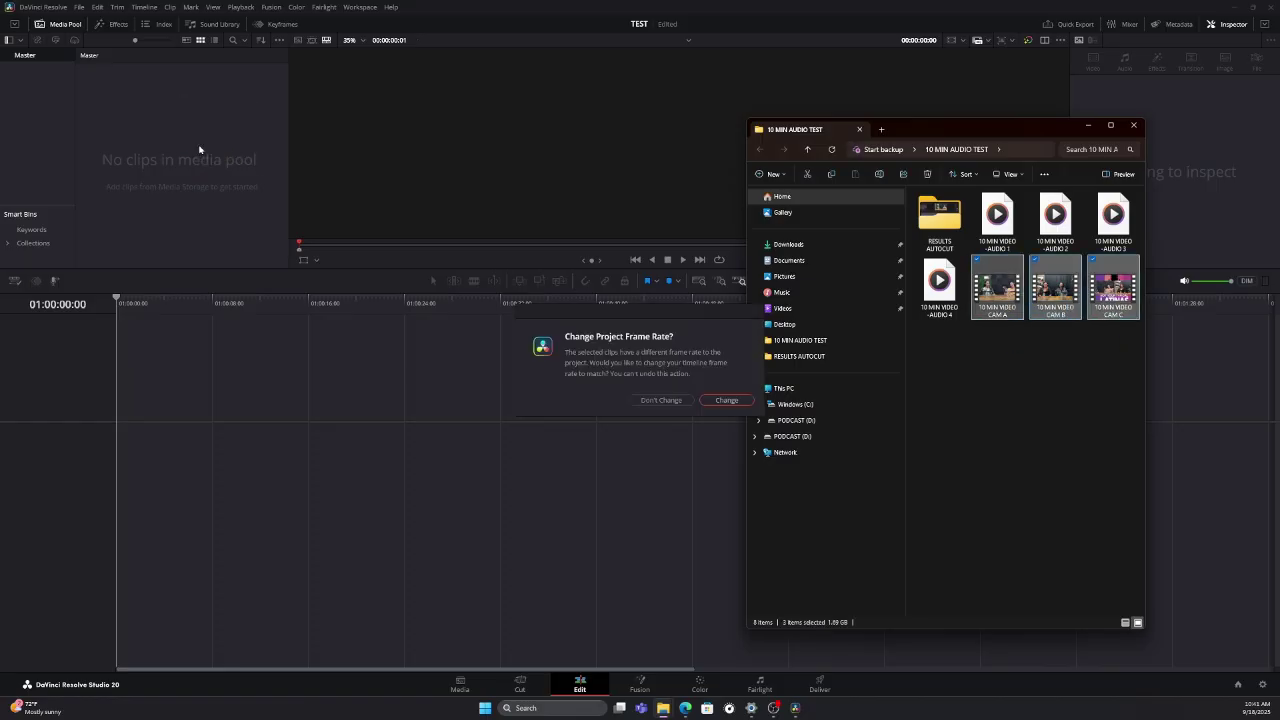
{"action": "left_click", "coordinate": [722, 401]}
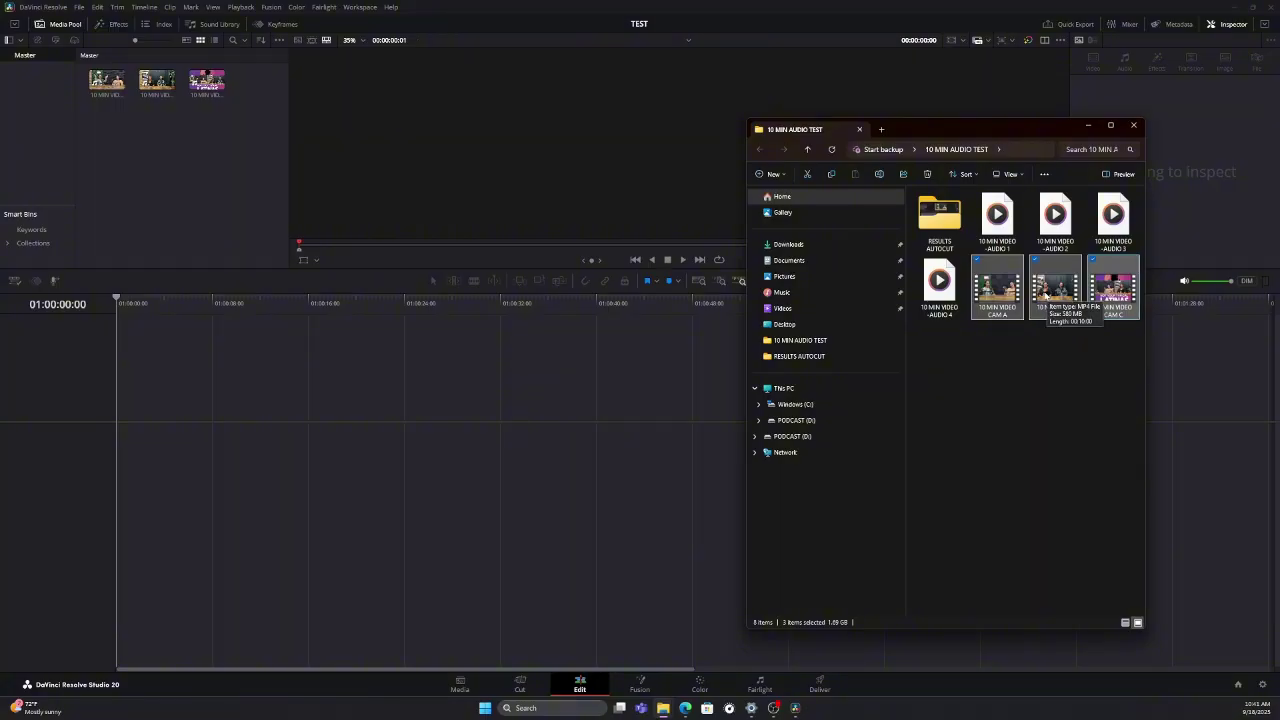
Import the four 10 MIN VIDEO audio files, AUDIO 1 to AUDIO 4, from the same folder into the media pool.
{"action": "left_click", "coordinate": [1036, 194]}
{"action": "left_click", "coordinate": [1093, 196]}
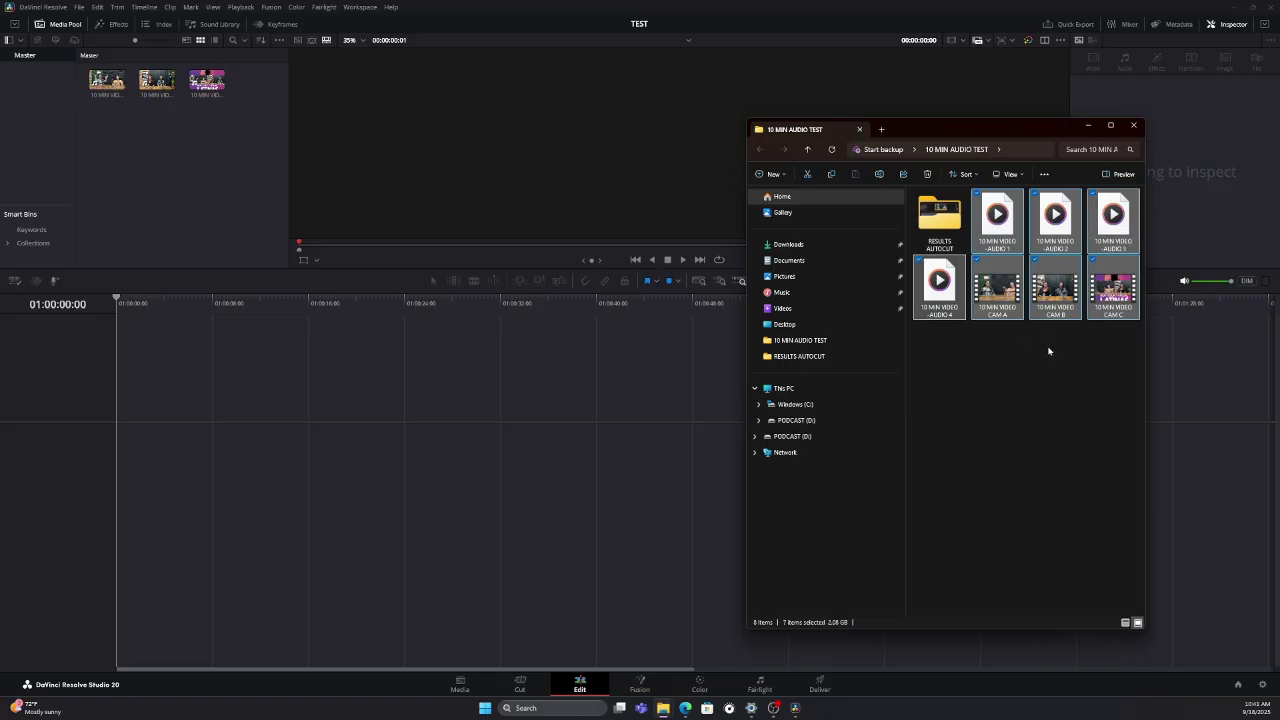
{"action": "left_click", "coordinate": [977, 261]}
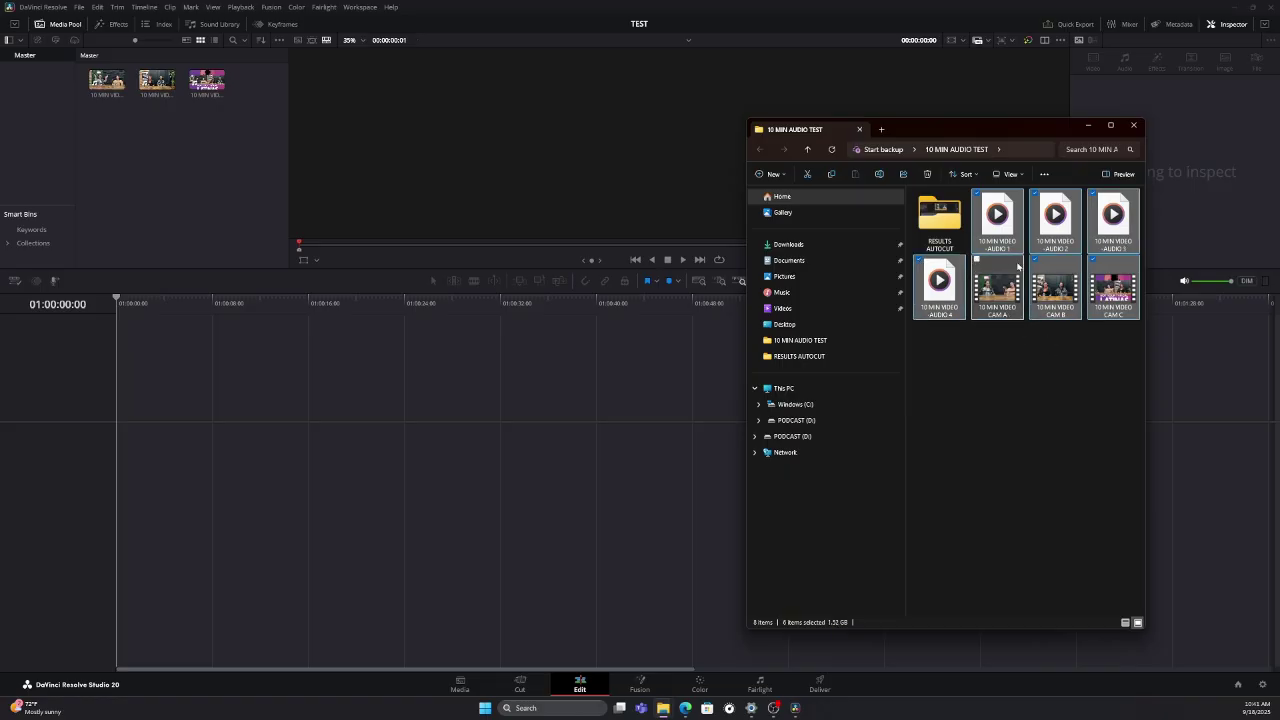
{"action": "left_click", "coordinate": [1035, 260]}
{"action": "left_click", "coordinate": [1093, 261]}
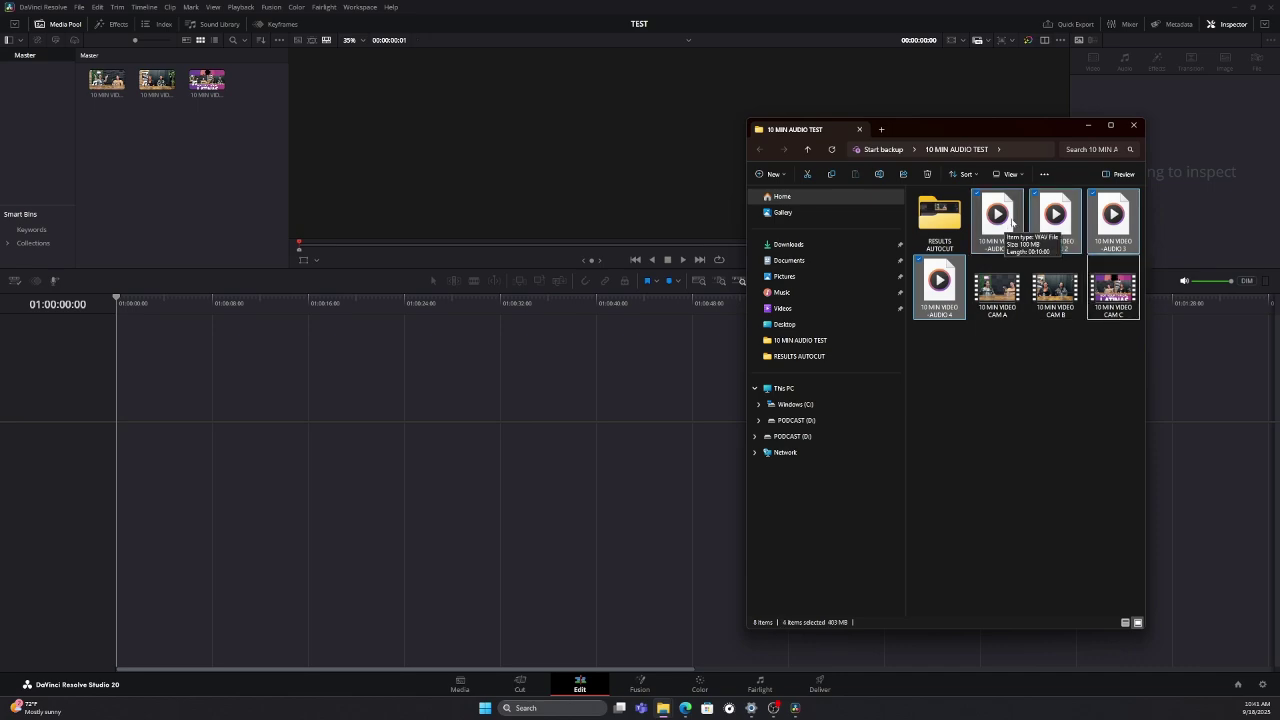
{"action": "left_click_drag", "start_coordinate": [1012, 224], "coordinate": [194, 146]}
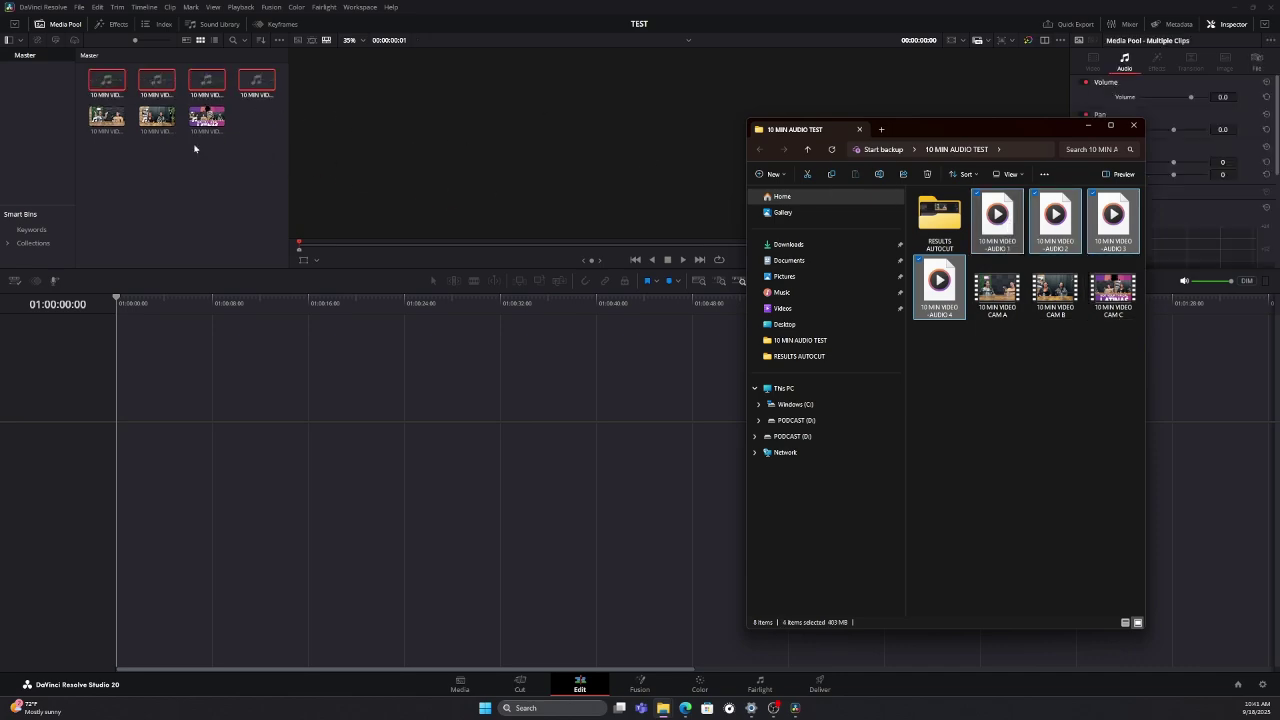
{"action": "left_click", "coordinate": [196, 164]}
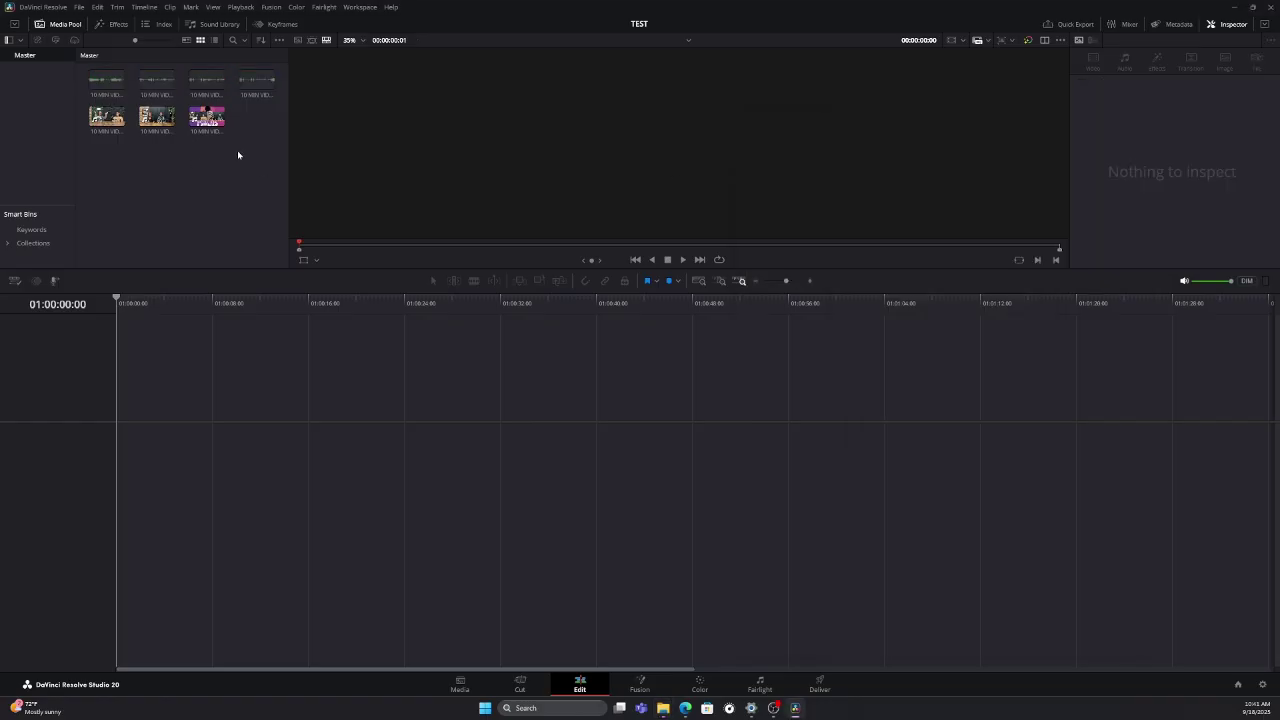
Stack the CAM A, CAM B and CAM C clips on Video 1, Video 2 and Video 3 from the start of a new timeline.
{"action": "left_click_drag", "start_coordinate": [110, 118], "coordinate": [110, 470]}
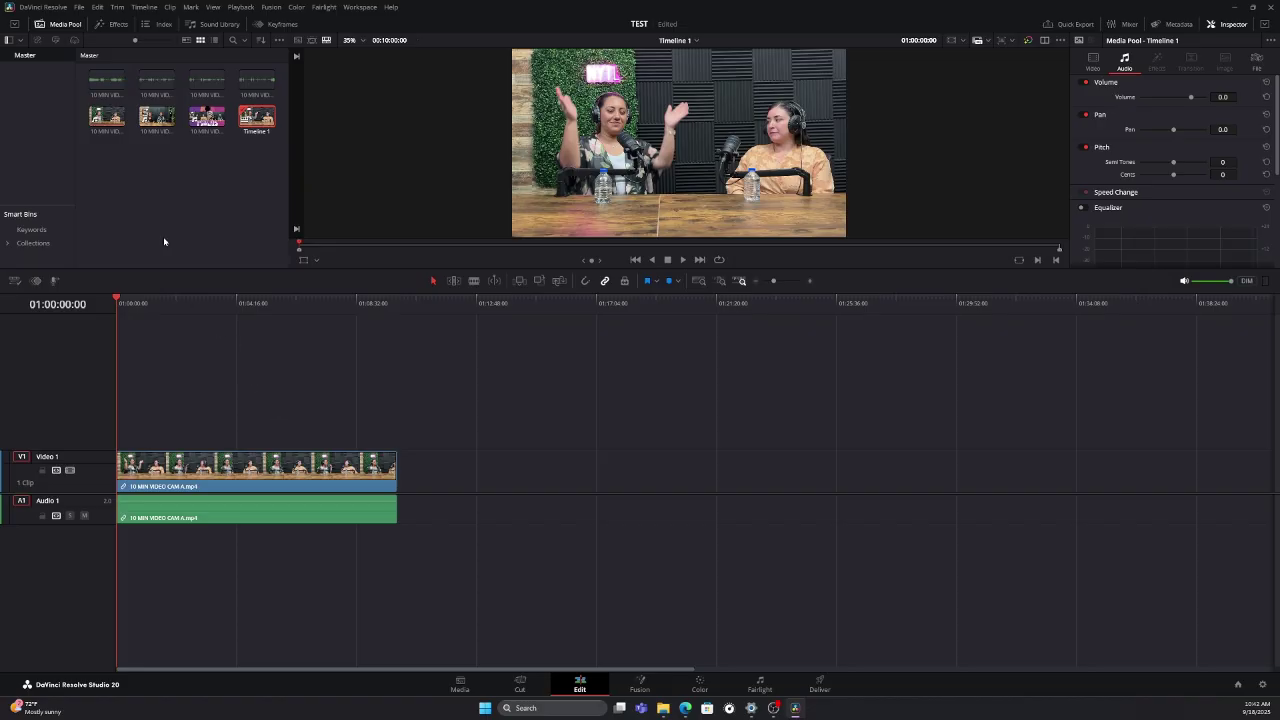
{"action": "left_click", "coordinate": [156, 117]}
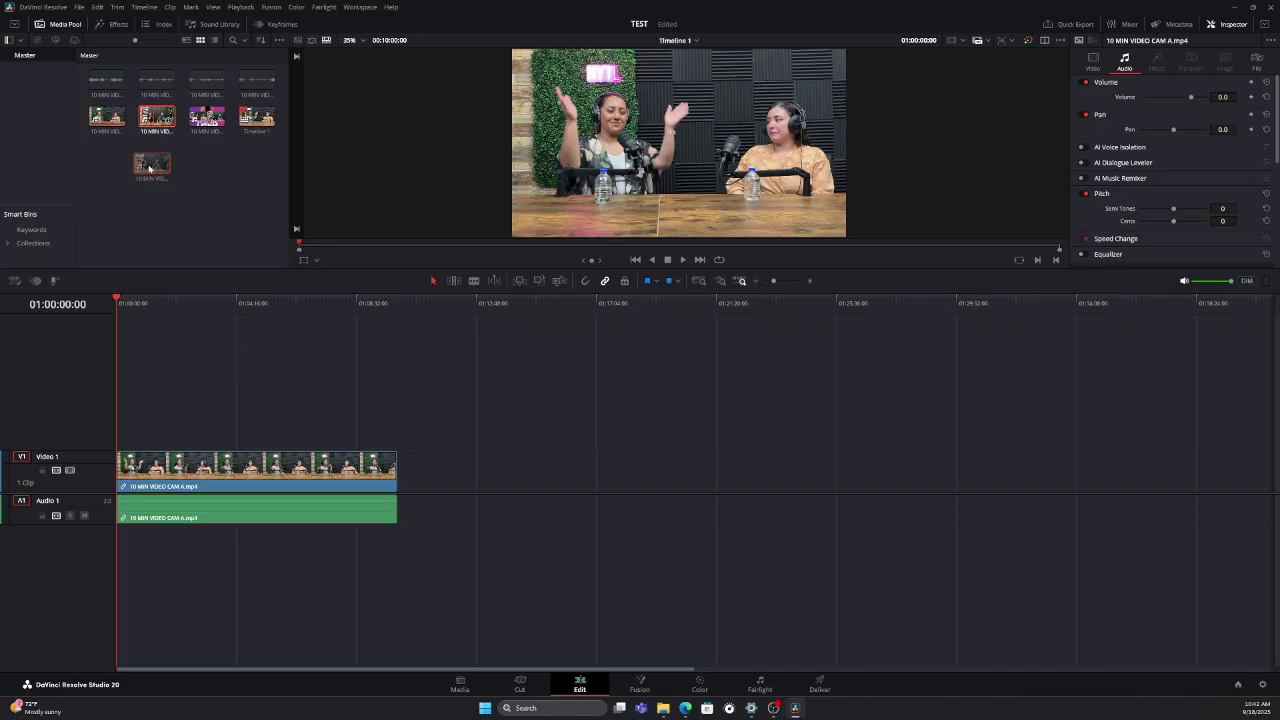
{"action": "left_click_drag", "start_coordinate": [156, 118], "coordinate": [110, 442]}
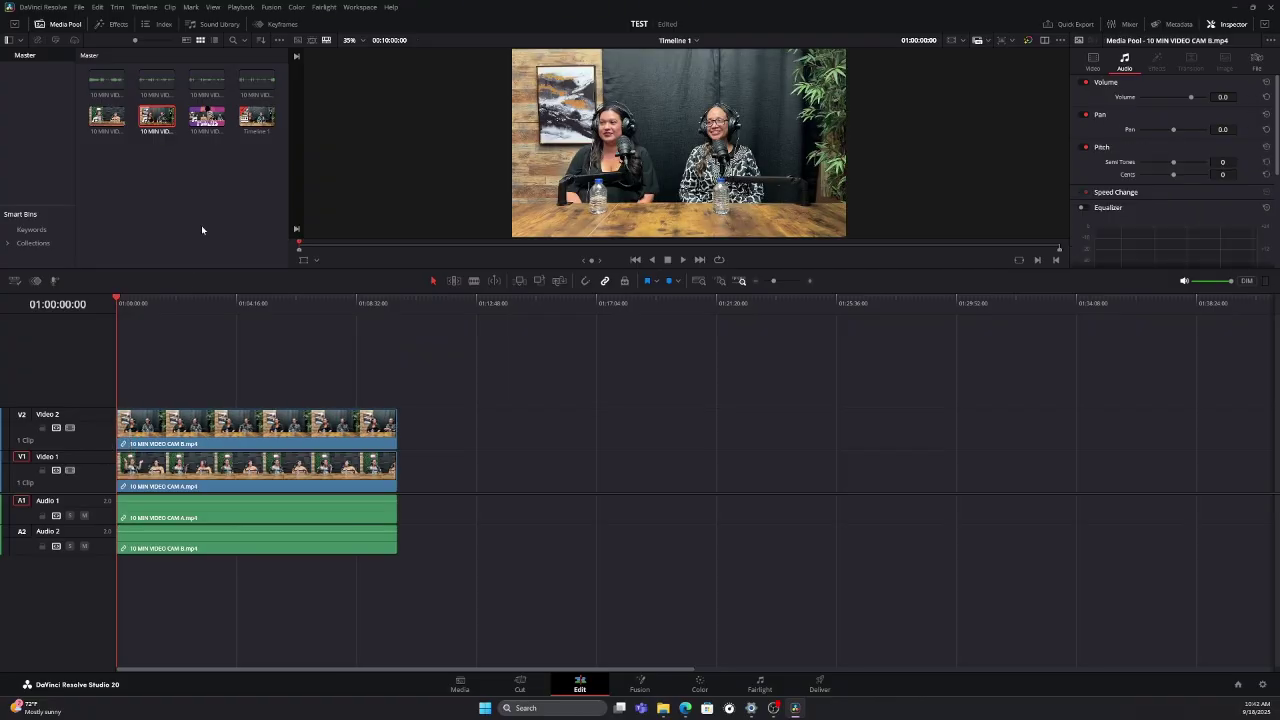
{"action": "left_click", "coordinate": [207, 117]}
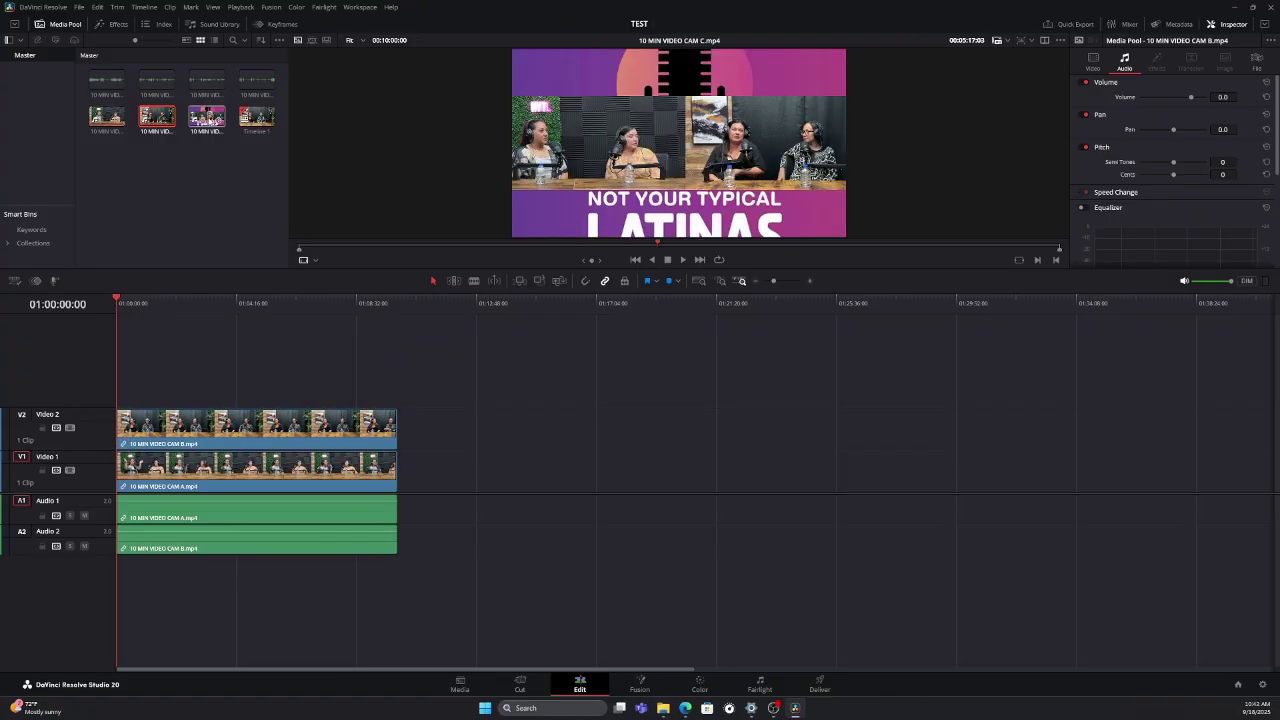
{"action": "left_click_drag", "start_coordinate": [207, 117], "coordinate": [112, 389]}
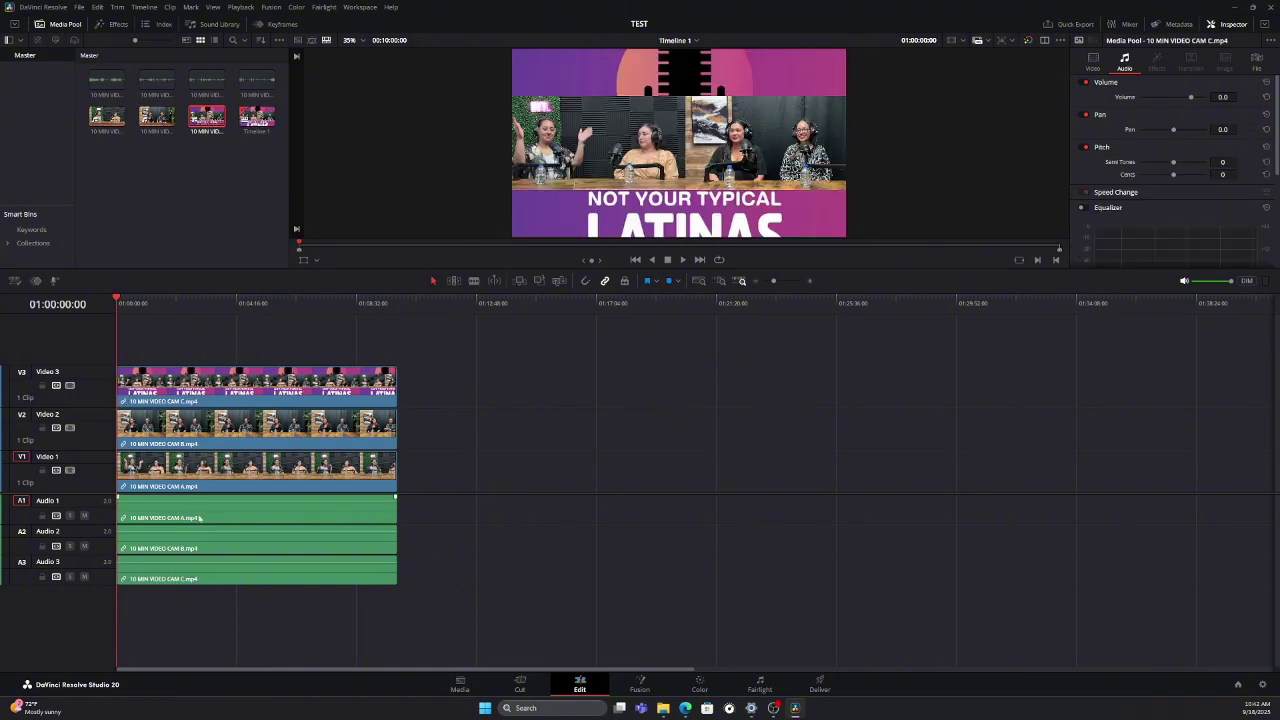
{"action": "left_click", "coordinate": [256, 385]}
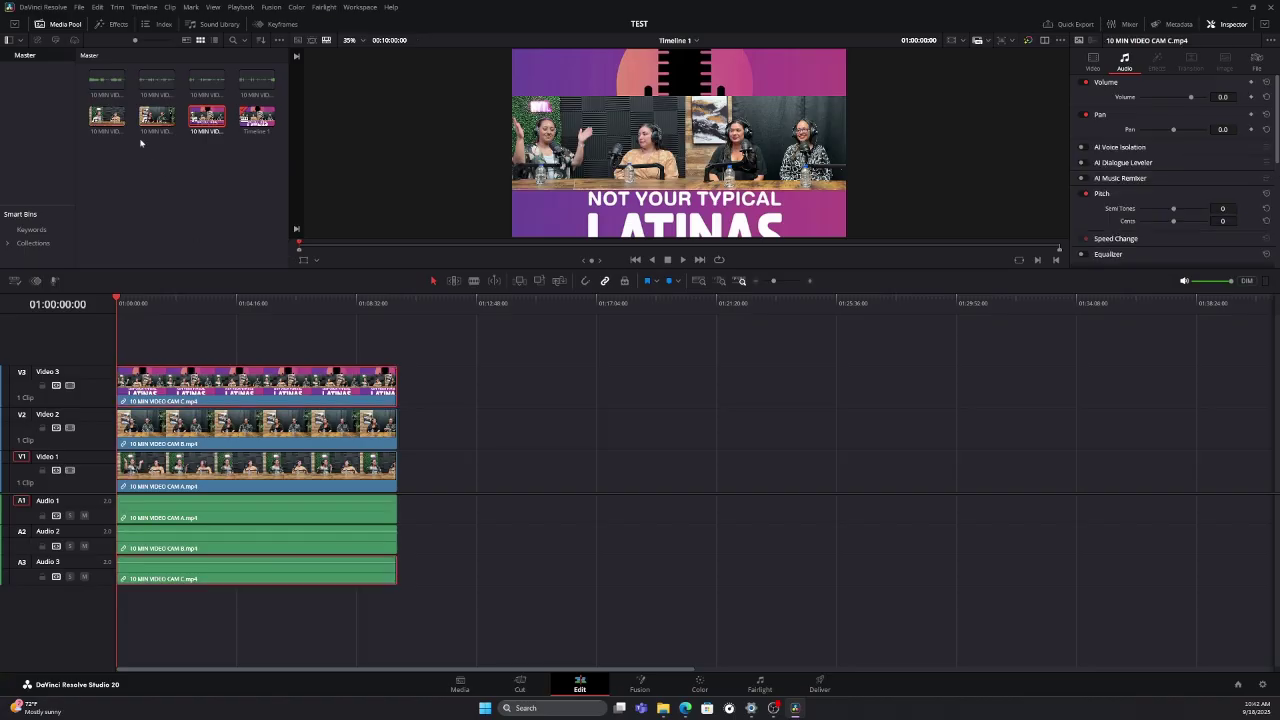
Place the AUDIO 1 to AUDIO 4 WAV clips on tracks Audio 4 to Audio 7 at the start of the timeline.
{"action": "left_click", "coordinate": [102, 79]}
{"action": "left_click_drag", "start_coordinate": [102, 79], "coordinate": [110, 601]}
{"action": "left_click_drag", "start_coordinate": [156, 79], "coordinate": [118, 620]}
{"action": "left_click_drag", "start_coordinate": [416, 269], "coordinate": [416, 206]}
{"action": "left_click_drag", "start_coordinate": [206, 79], "coordinate": [110, 640]}
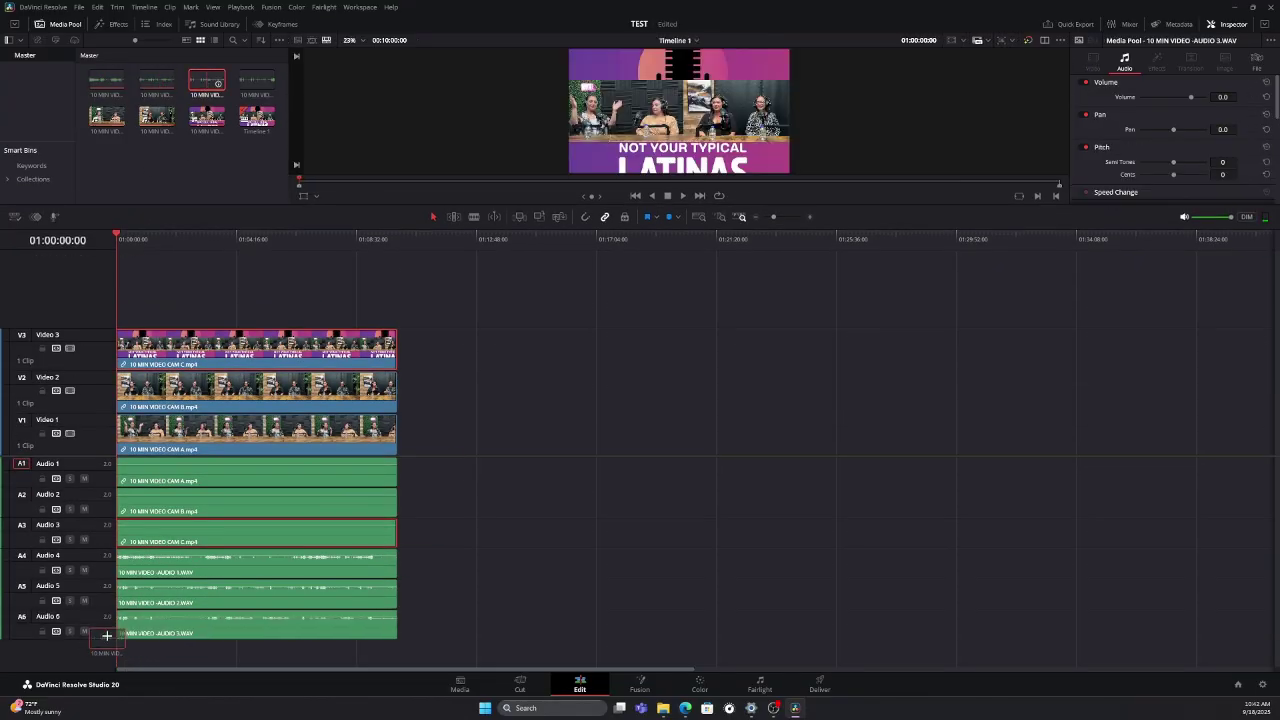
{"action": "left_click_drag", "start_coordinate": [256, 79], "coordinate": [110, 660]}
{"action": "left_click", "coordinate": [810, 217]}
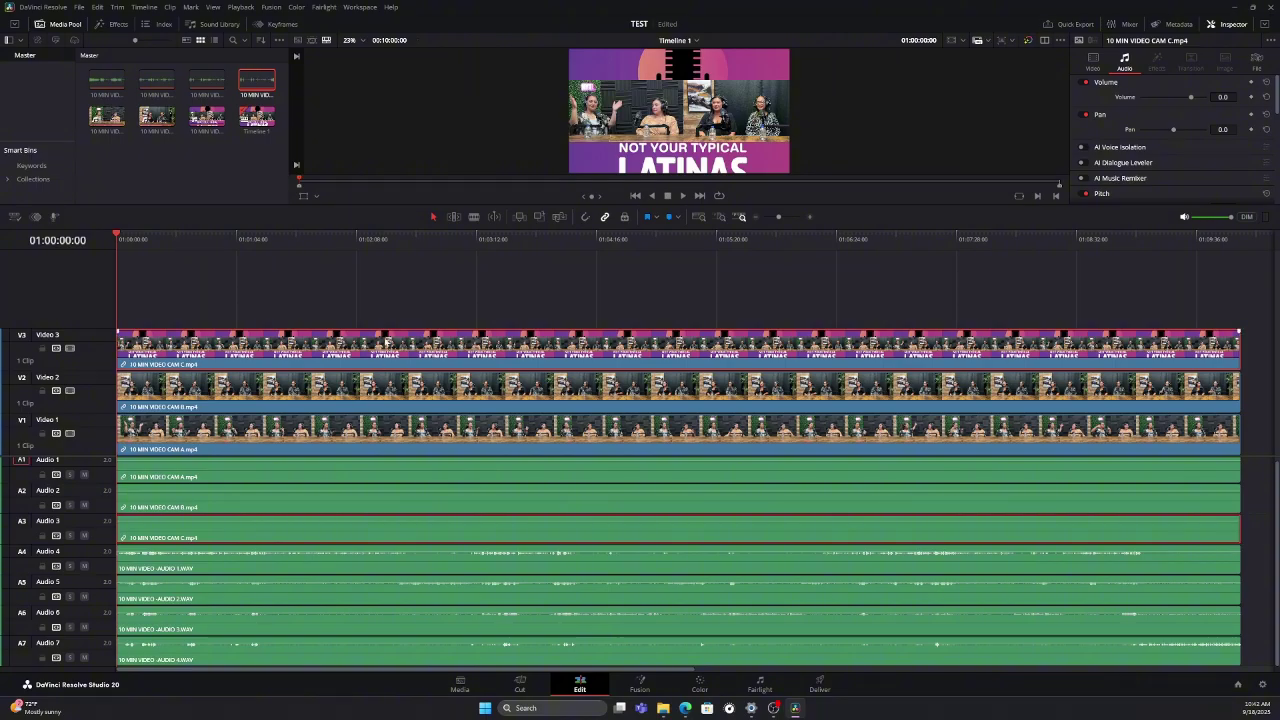
Disable the camera C and camera B clips one after the other to preview the angles beneath, and re-enable both.
{"action": "key", "text": "d"}
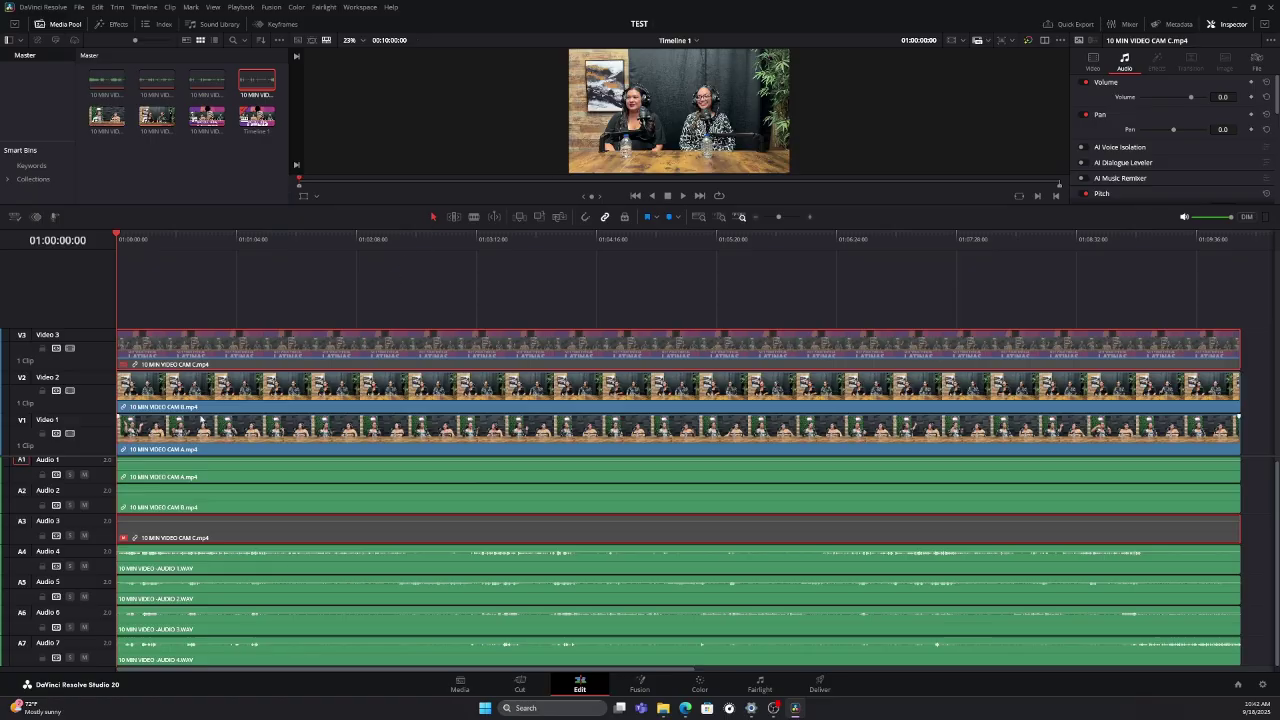
{"action": "left_click", "coordinate": [231, 401]}
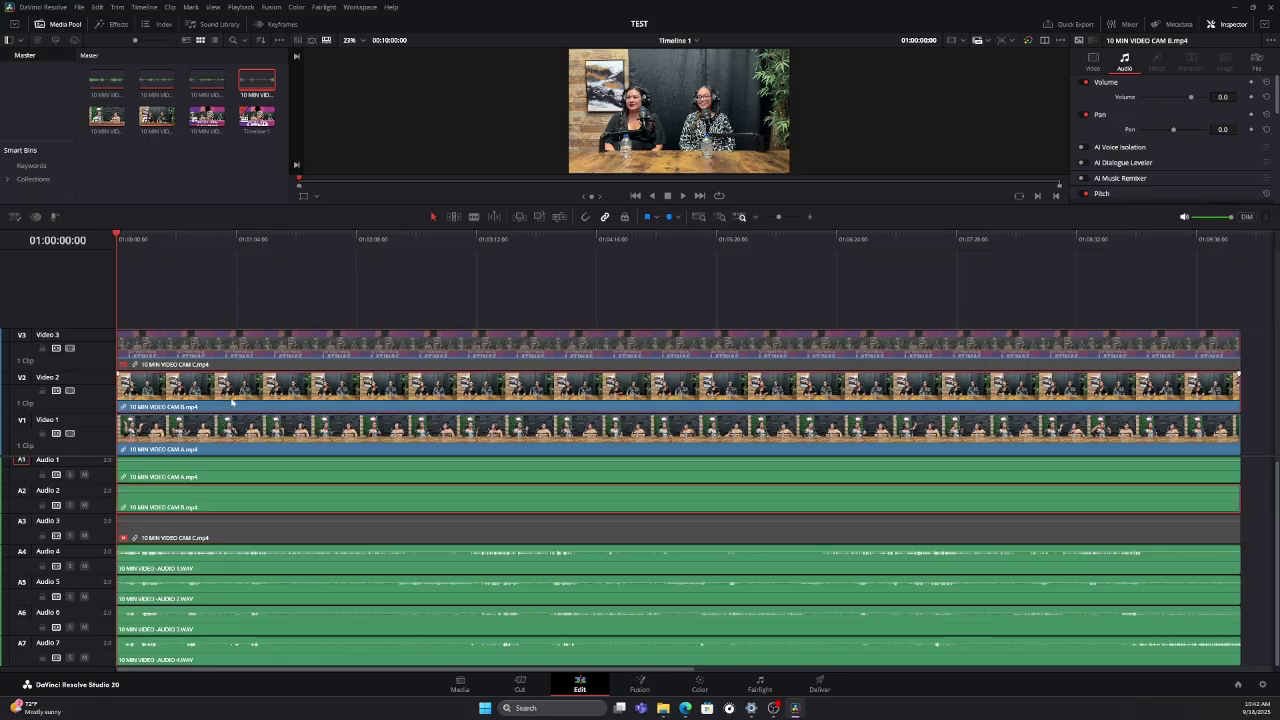
{"action": "key", "text": "d"}
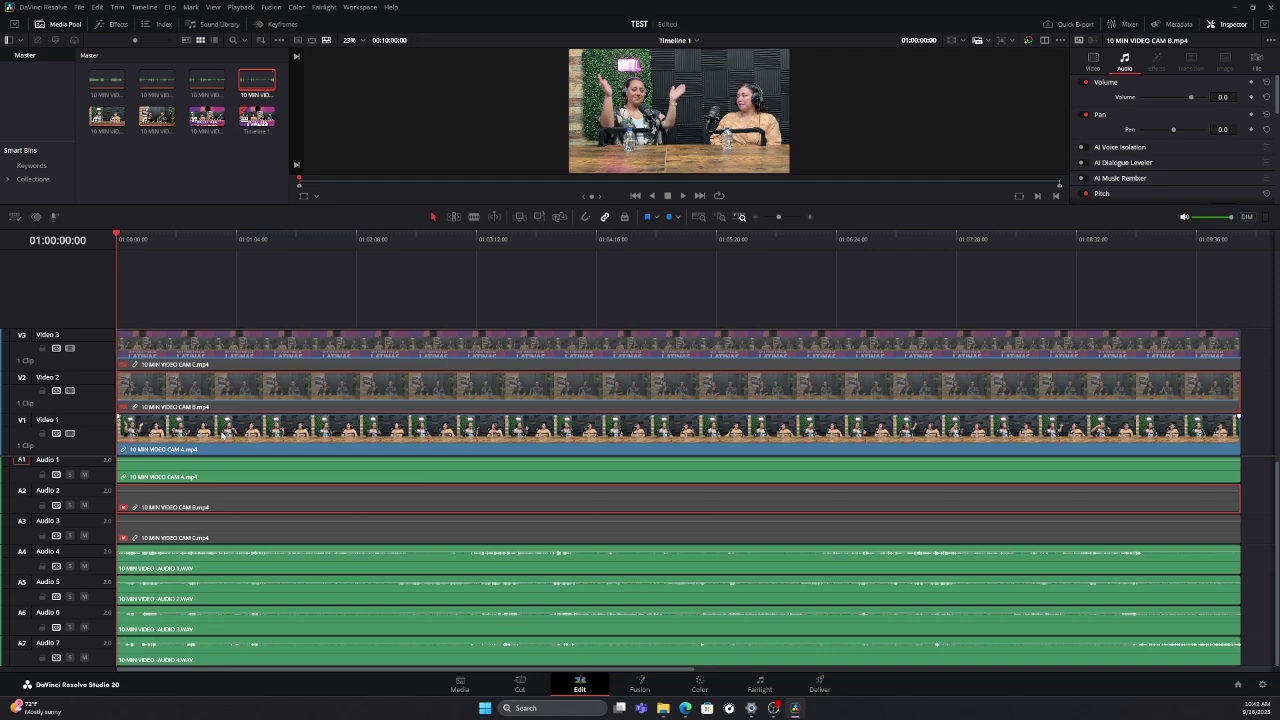
{"action": "key", "text": "d"}
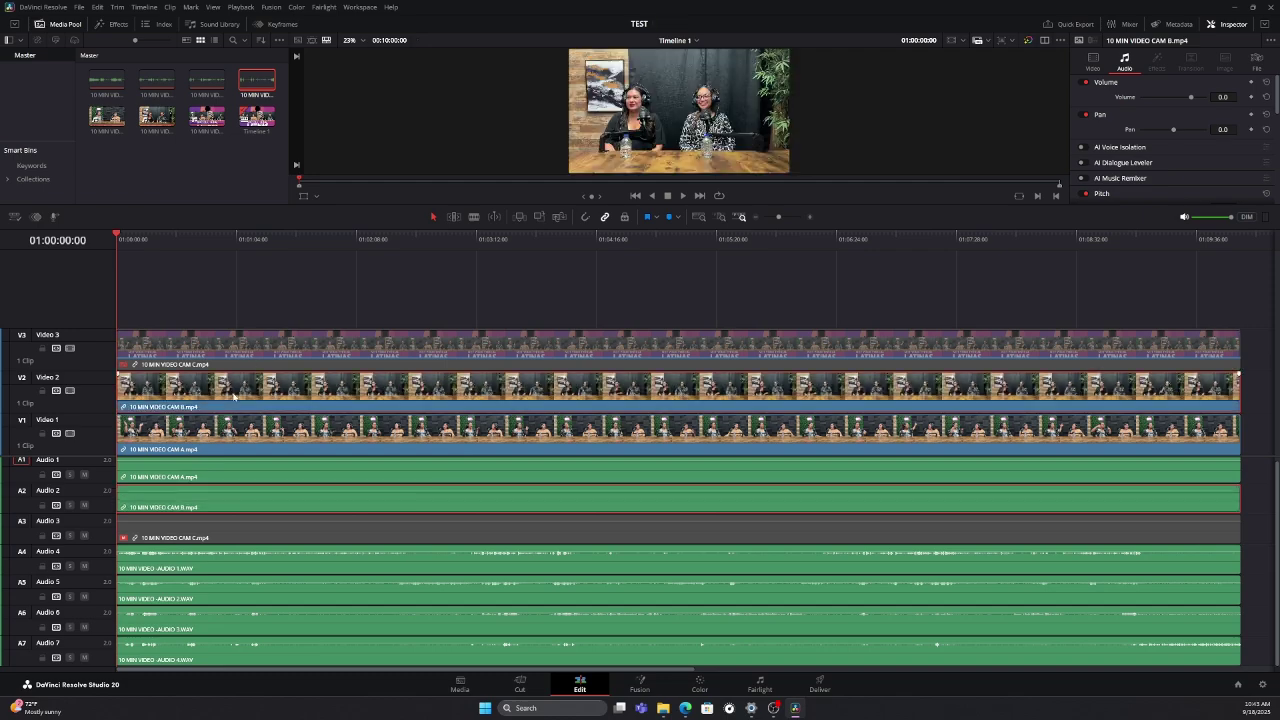
{"action": "left_click", "coordinate": [256, 341]}
{"action": "key", "text": "d"}
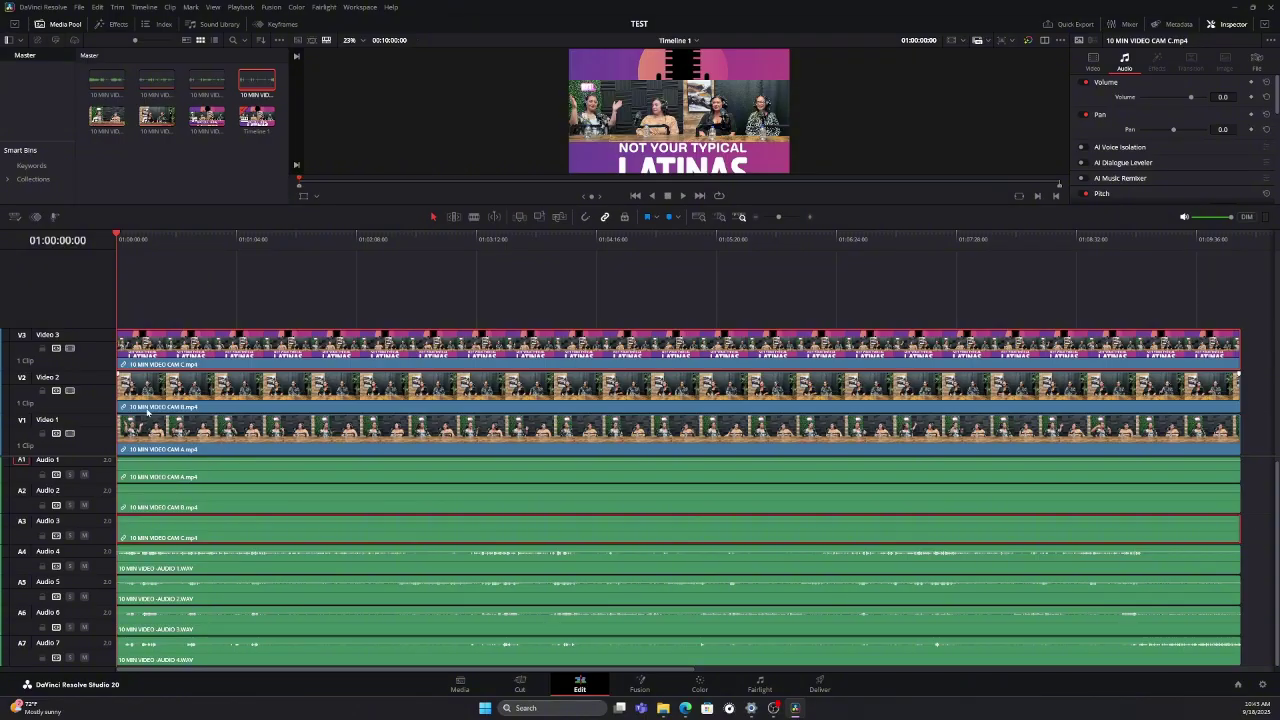
Unlink the video and audio of the camera A, camera B and camera C clips.
{"action": "right_click", "coordinate": [211, 460]}
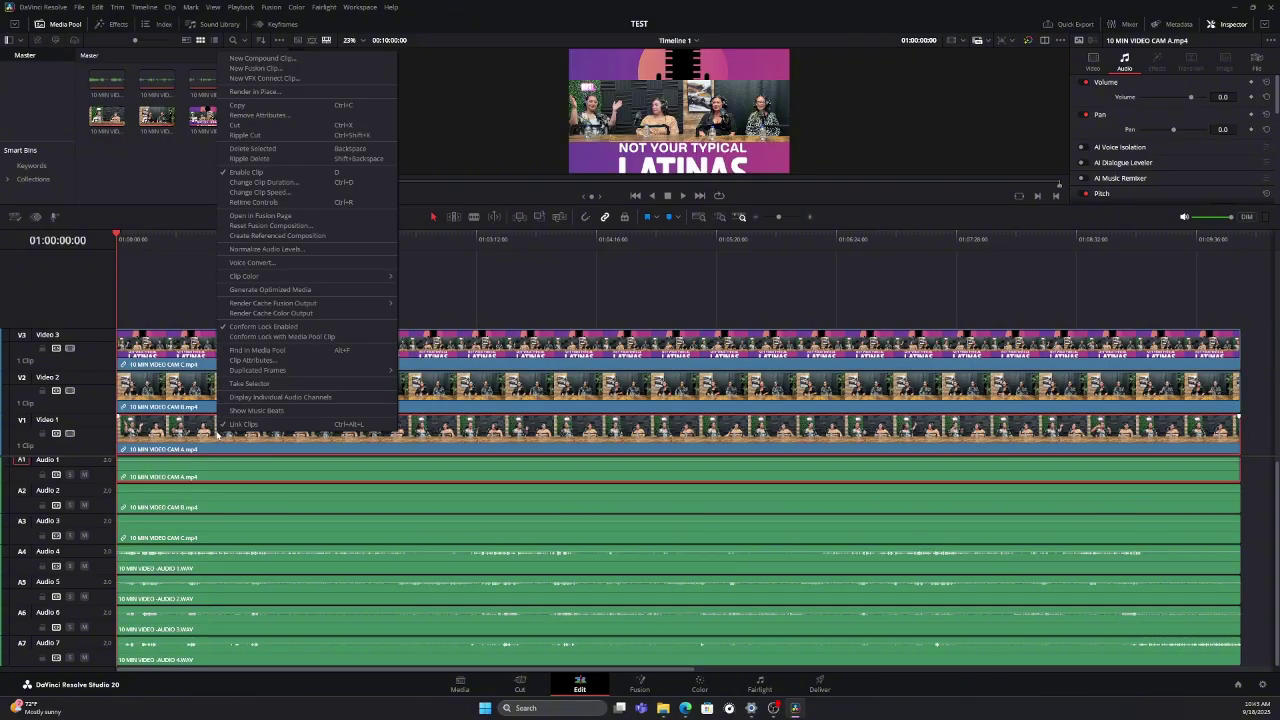
{"action": "left_click", "coordinate": [250, 428]}
{"action": "right_click", "coordinate": [191, 396]}
{"action": "left_click", "coordinate": [218, 386]}
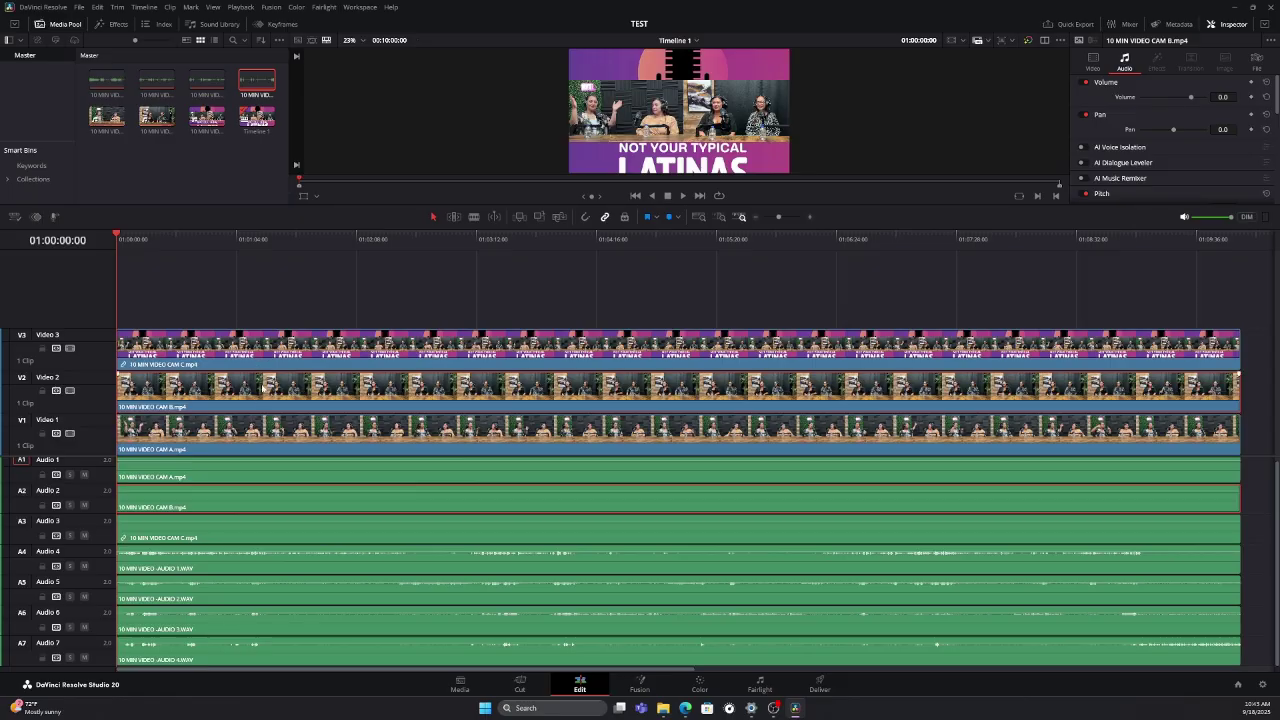
{"action": "right_click", "coordinate": [262, 388]}
{"action": "left_click", "coordinate": [238, 358]}
{"action": "right_click", "coordinate": [238, 358]}
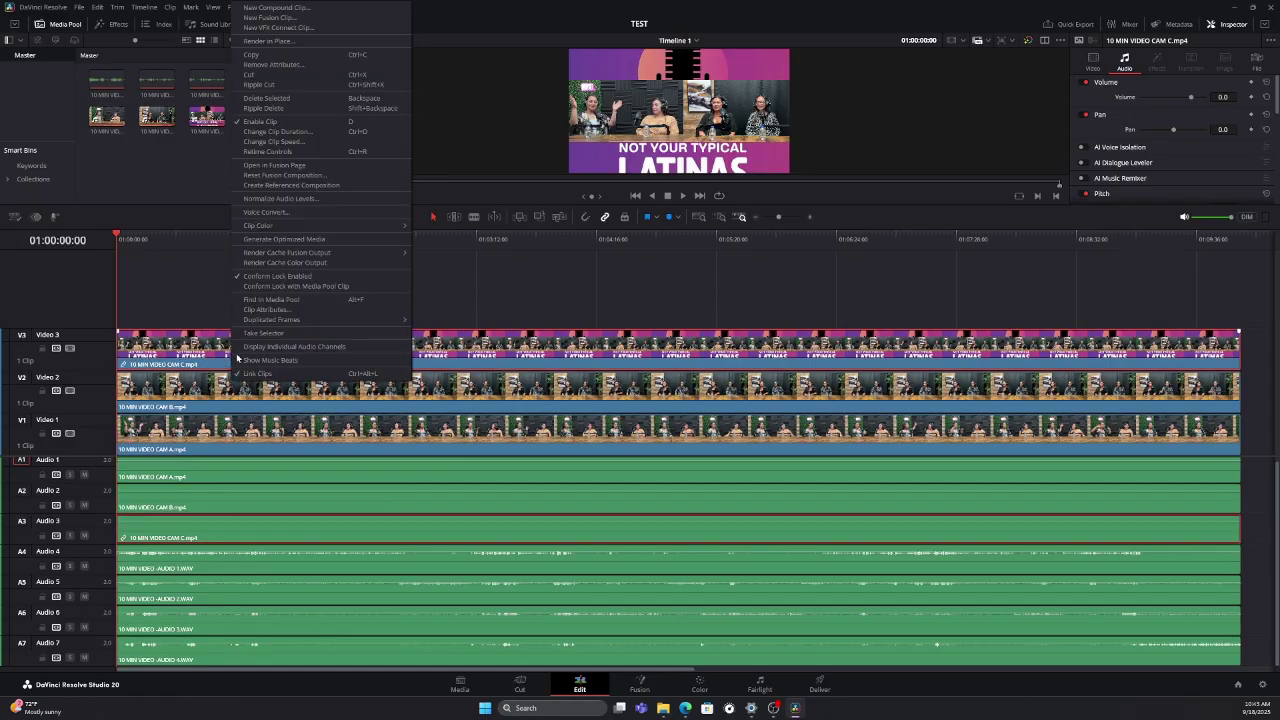
{"action": "key", "text": "Escape"}
{"action": "left_click", "coordinate": [210, 405]}
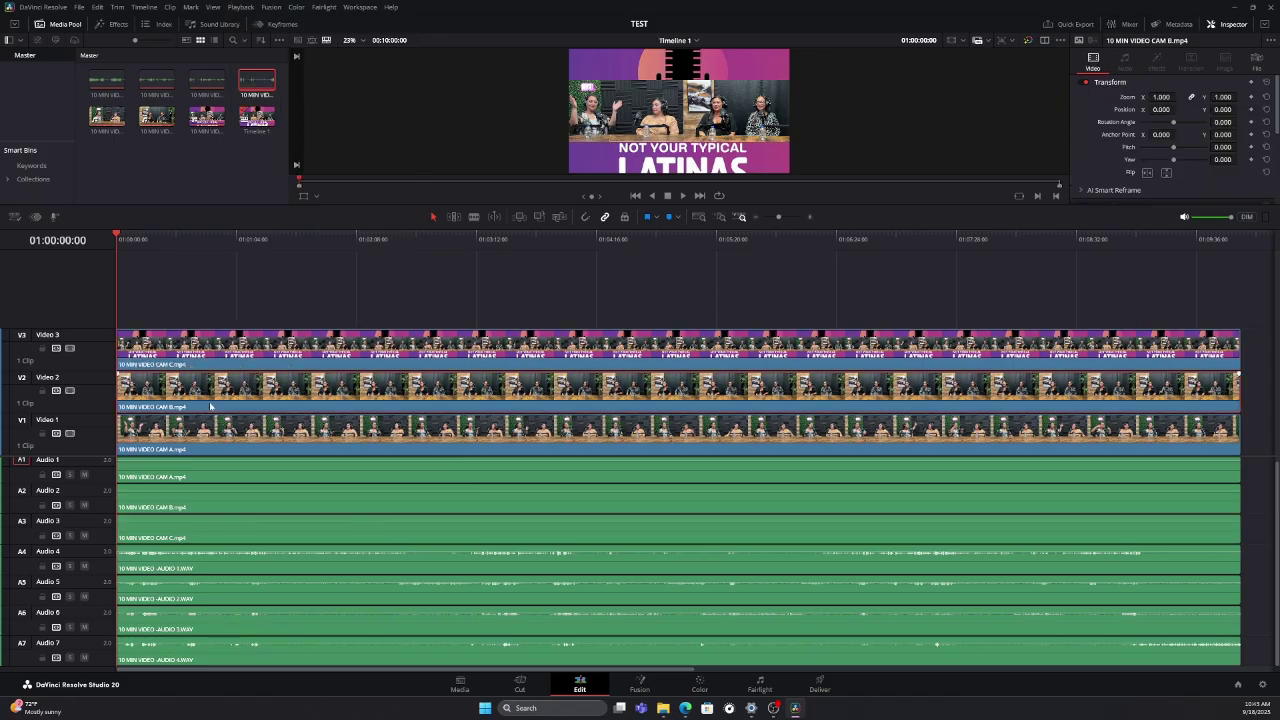
Delete the cameras' own audio clips from tracks Audio 1, Audio 2 and Audio 3, keeping the video clips.
{"action": "left_click", "coordinate": [205, 446]}
{"action": "left_click", "coordinate": [203, 476]}
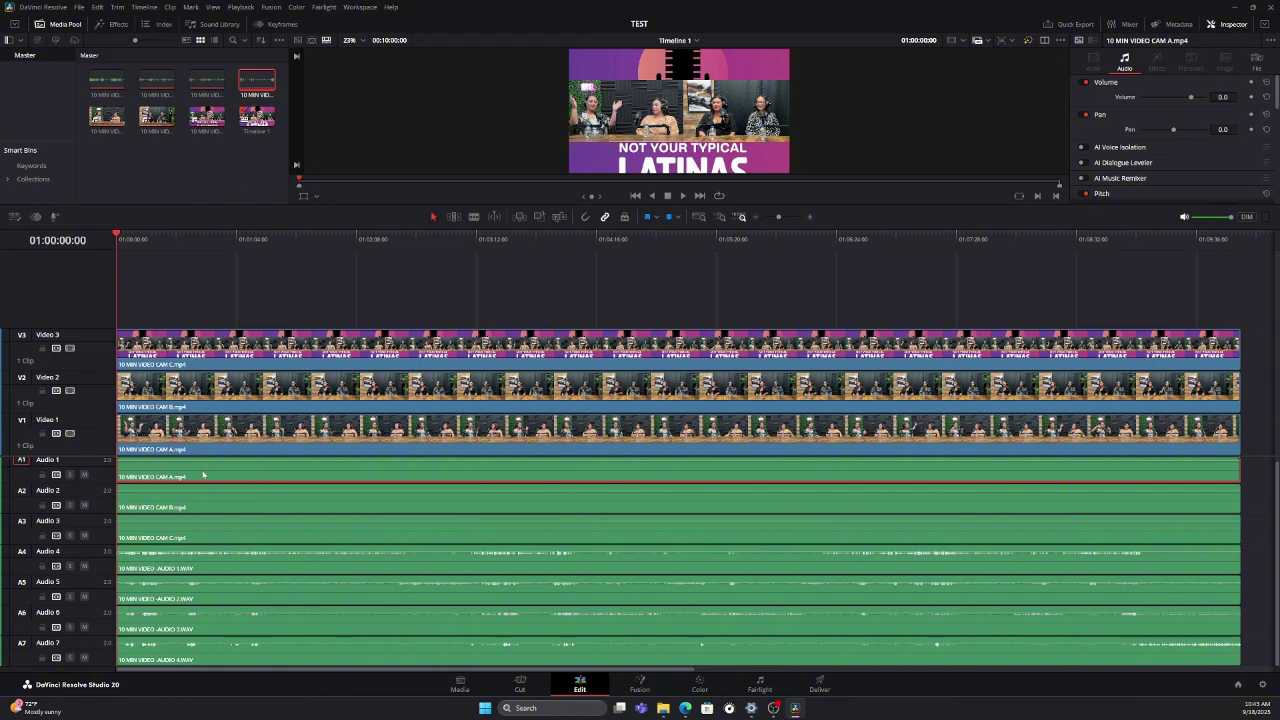
{"action": "key", "text": "Delete"}
{"action": "left_click", "coordinate": [195, 505]}
{"action": "key", "text": "Delete"}
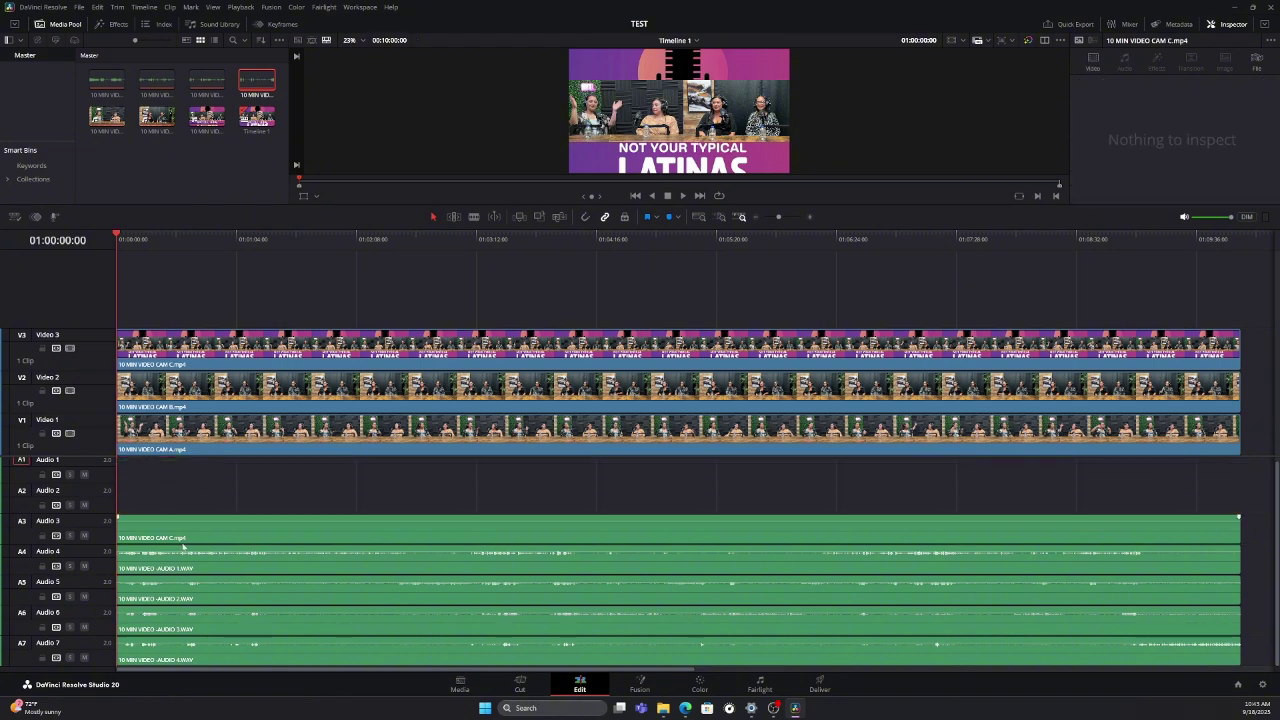
{"action": "left_click", "coordinate": [193, 528]}
{"action": "key", "text": "Delete"}
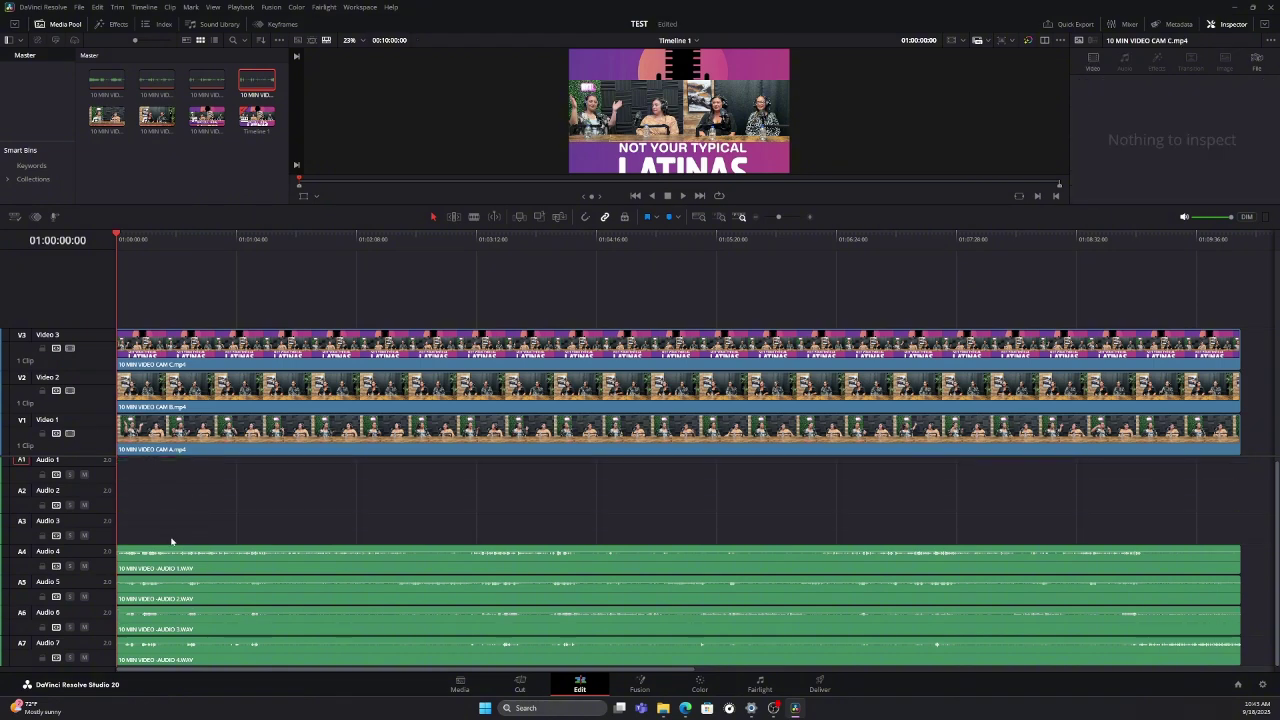
Move the AUDIO 1 to AUDIO 4 clips up to tracks Audio 1 to Audio 4 at the timeline start, and save the project.
{"action": "left_click_drag", "start_coordinate": [160, 516], "coordinate": [157, 573]}
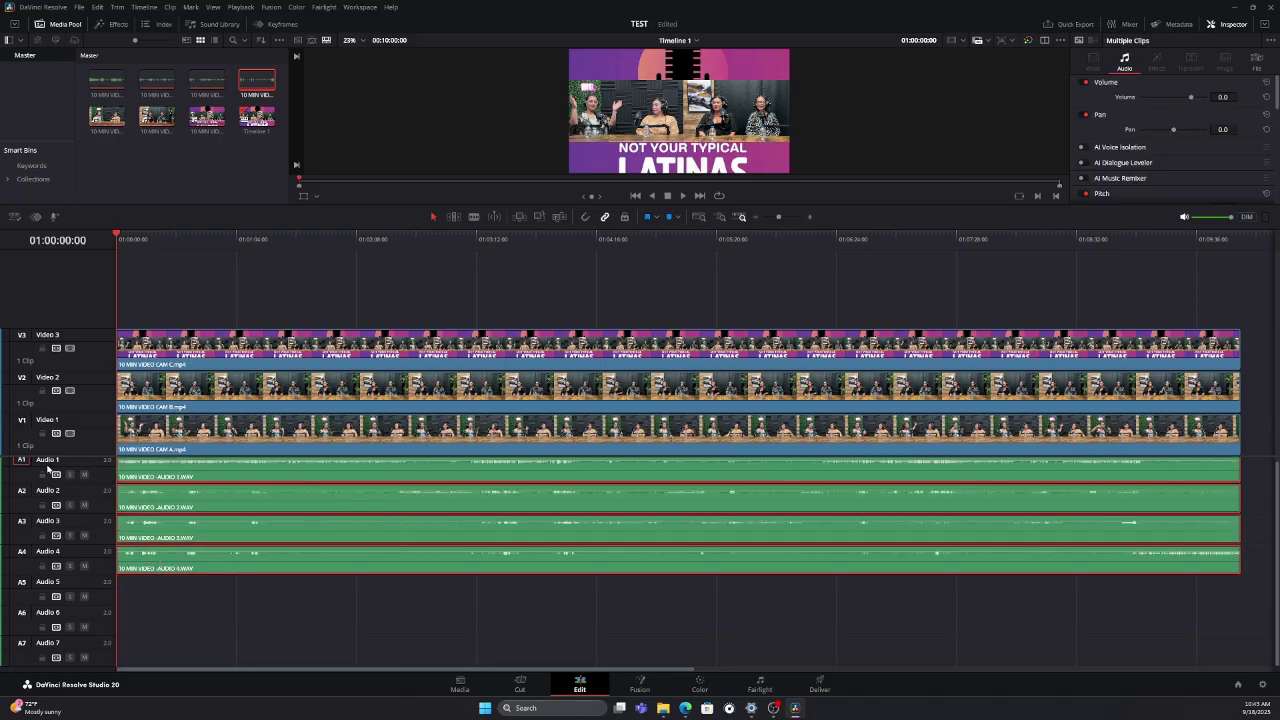
{"action": "key", "text": "ctrl+s"}
{"action": "key", "text": "Home"}
Launch the AutoCut script and open its AutoCut Podcast tool.
{"action": "left_click", "coordinate": [359, 7]}
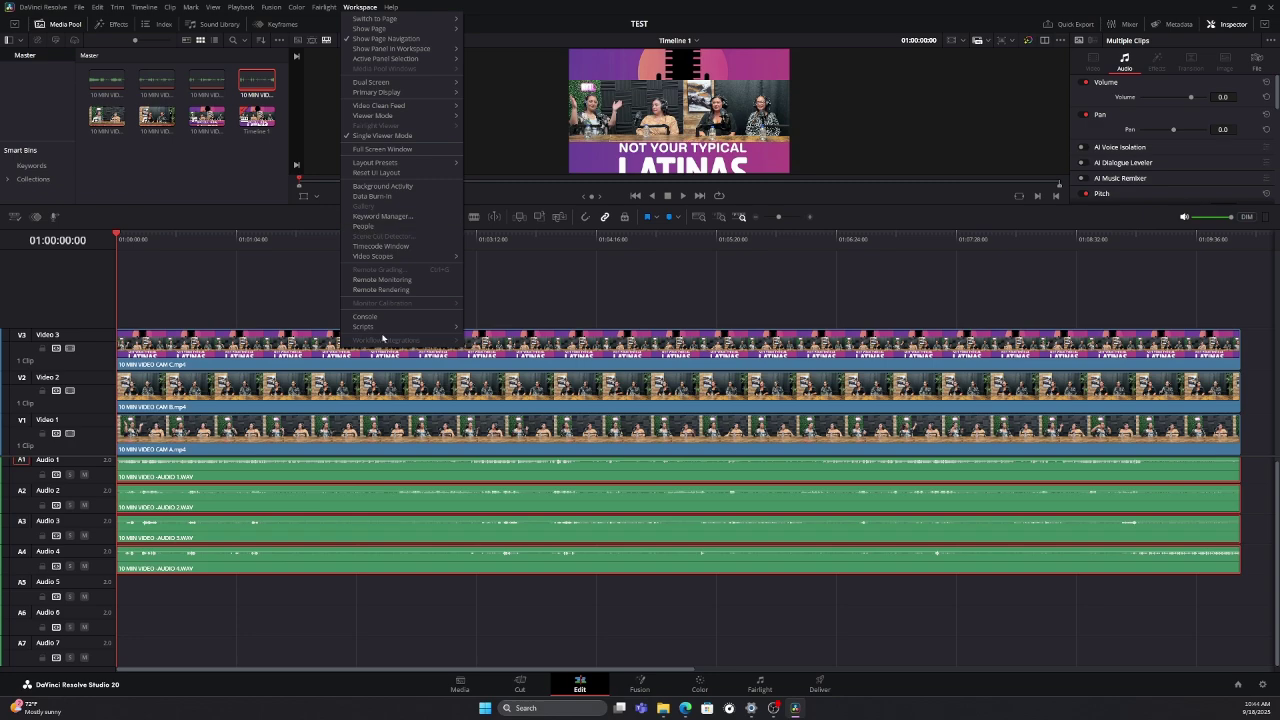
{"action": "mouse_move", "coordinate": [391, 330]}
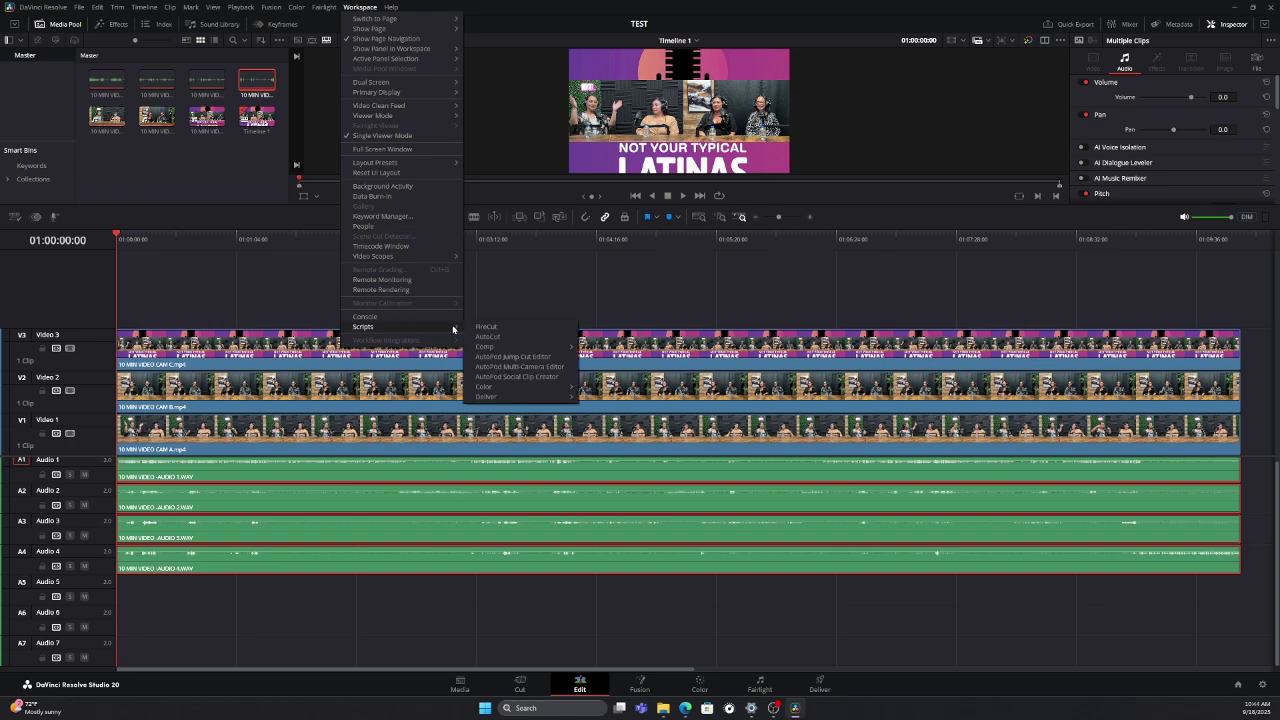
{"action": "left_click", "coordinate": [517, 336]}
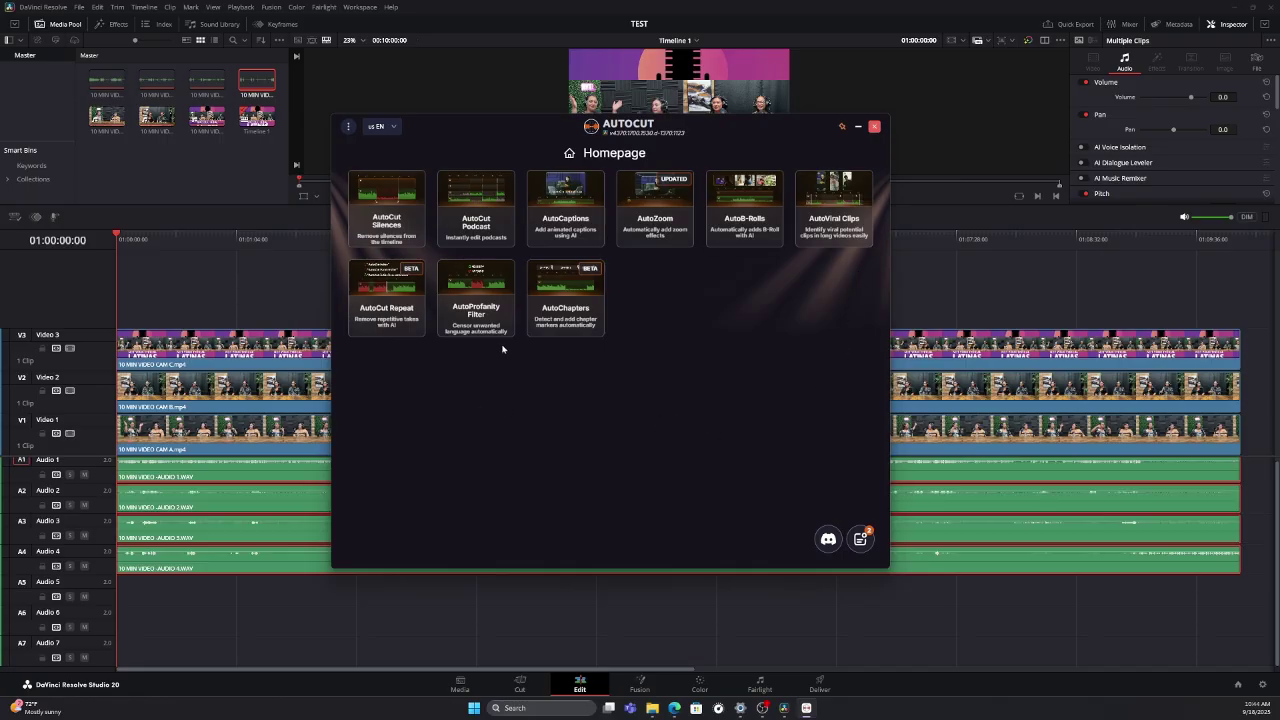
{"action": "left_click", "coordinate": [500, 226]}
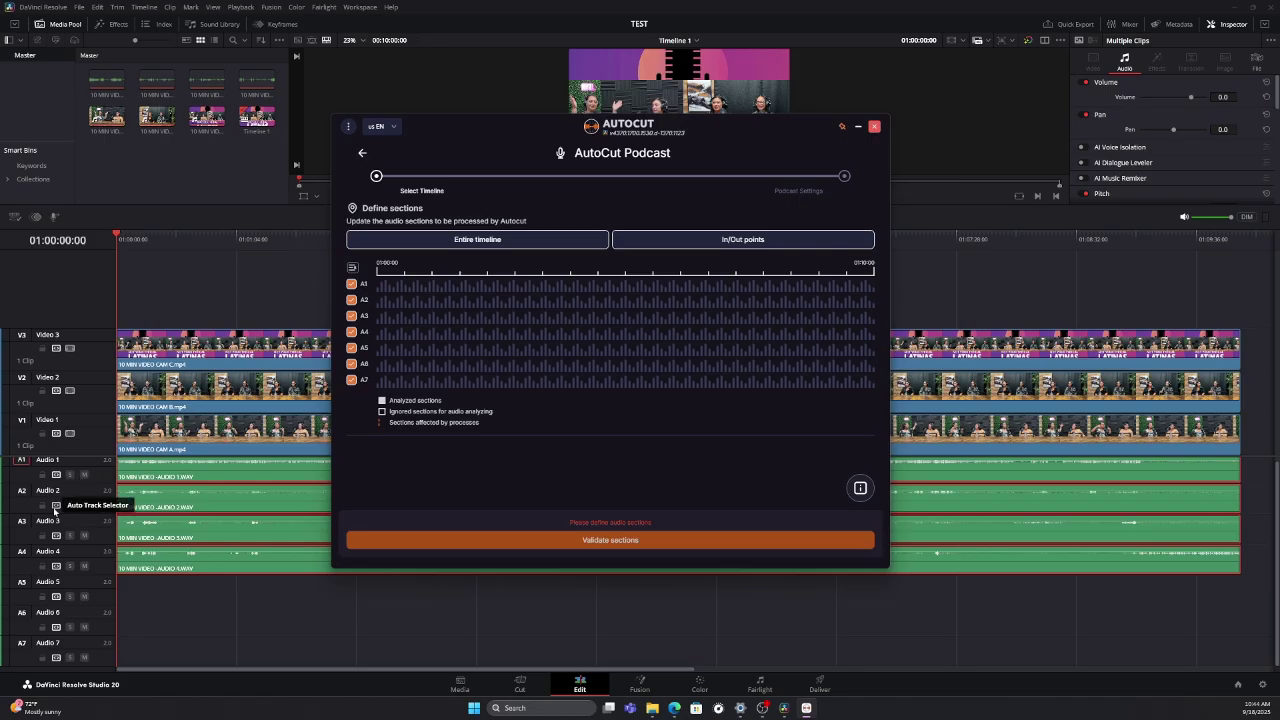
Exclude audio tracks A5, A6 and A7, set the entire timeline as the analyzed section, and validate the sections.
{"action": "left_click", "coordinate": [351, 380]}
{"action": "left_click", "coordinate": [351, 364]}
{"action": "left_click", "coordinate": [351, 348]}
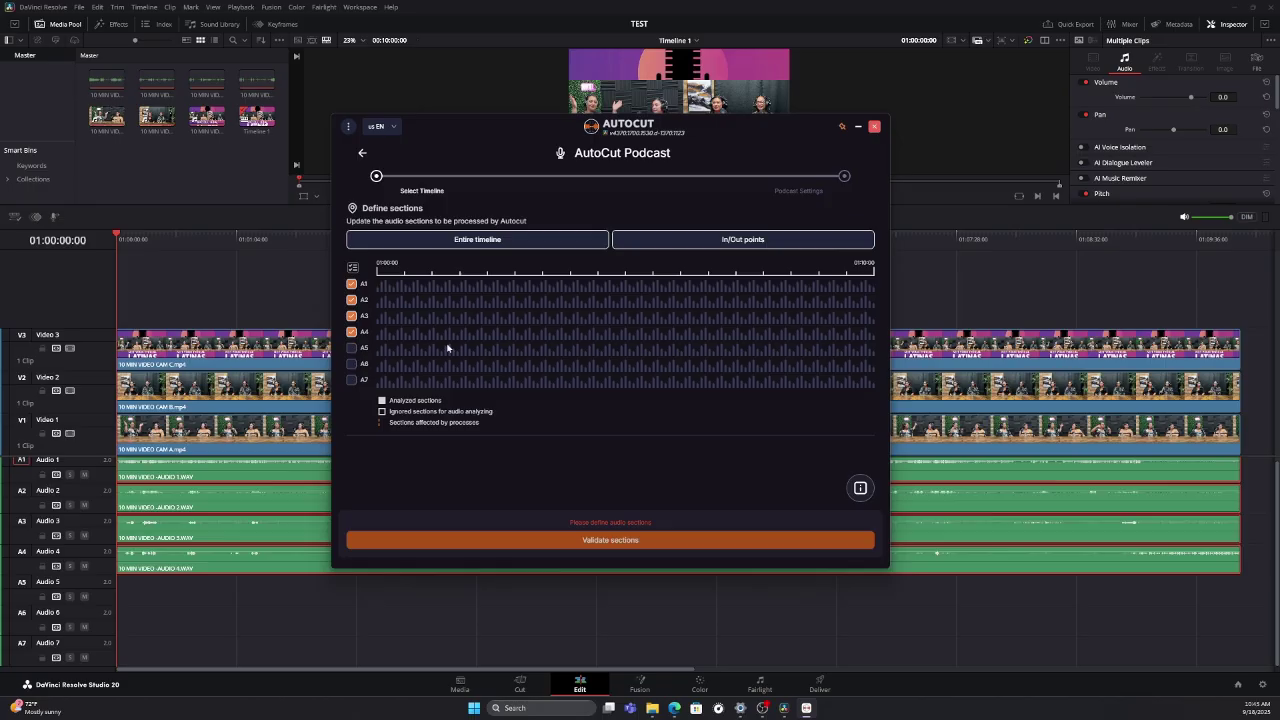
{"action": "left_click", "coordinate": [476, 240]}
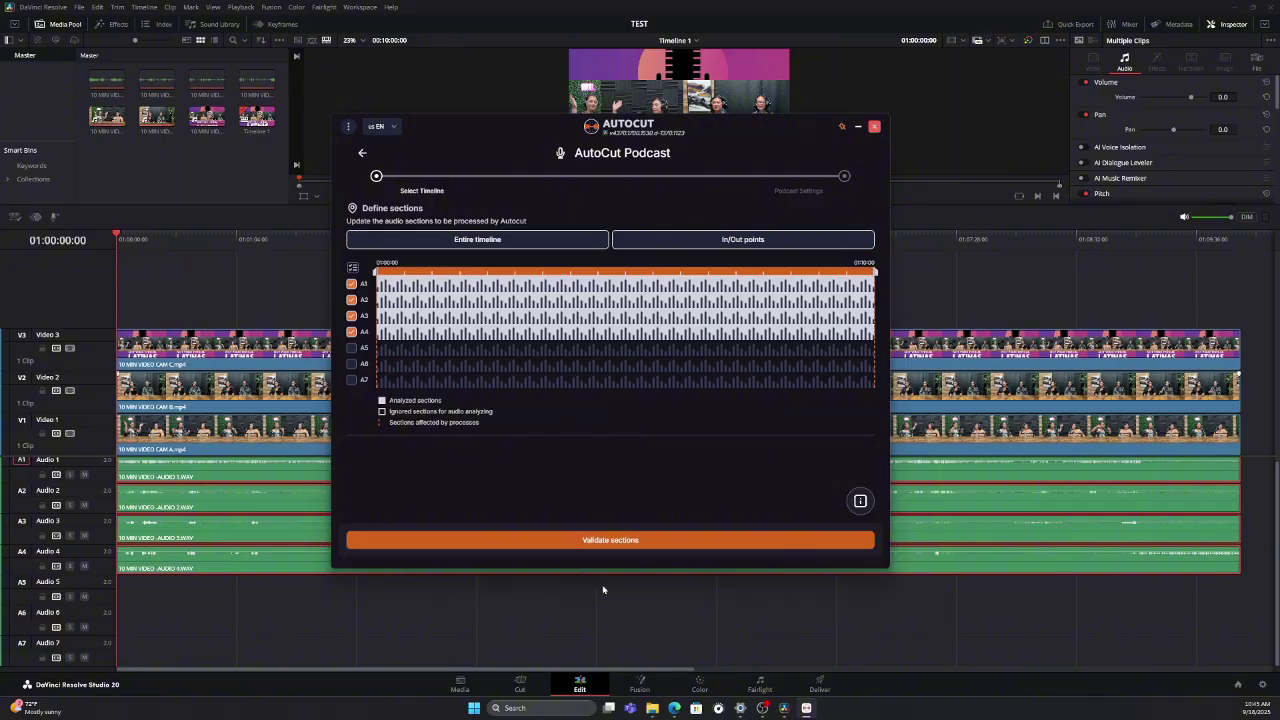
{"action": "left_click", "coordinate": [634, 542]}
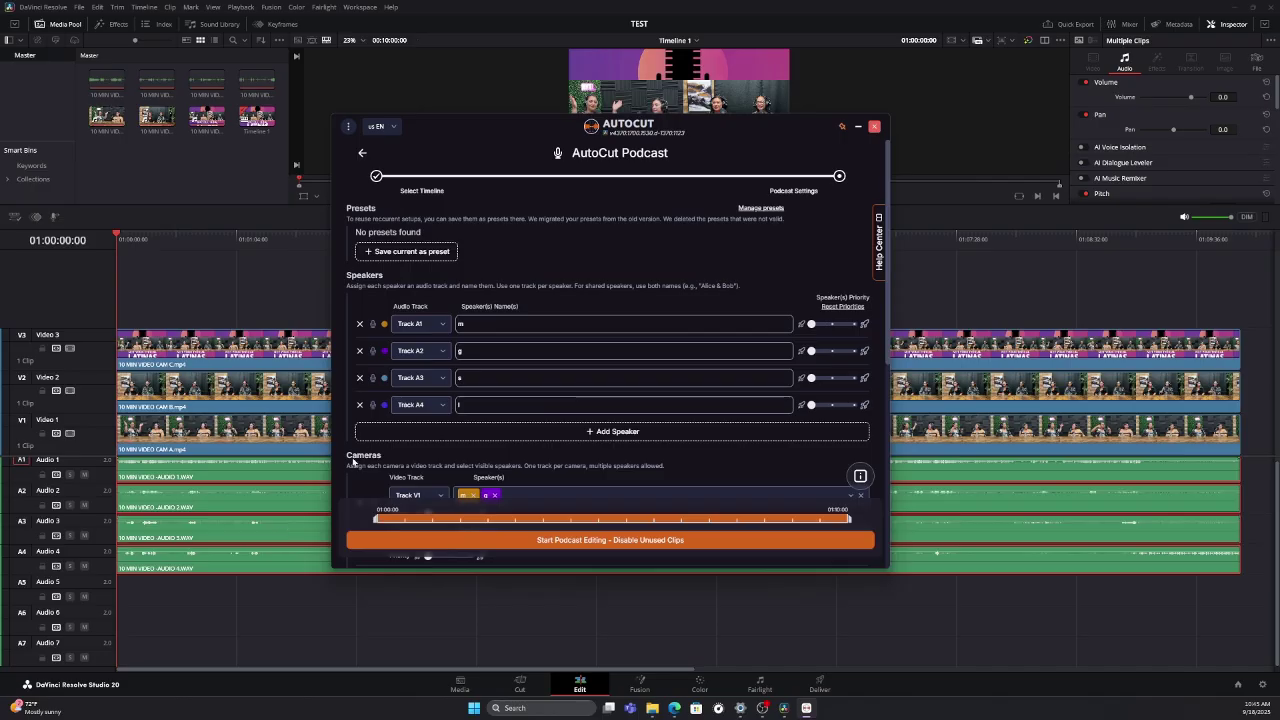
Check the audio track choices for the first two speakers, keeping them on Track A1 and Track A2.
{"action": "left_click", "coordinate": [443, 326]}
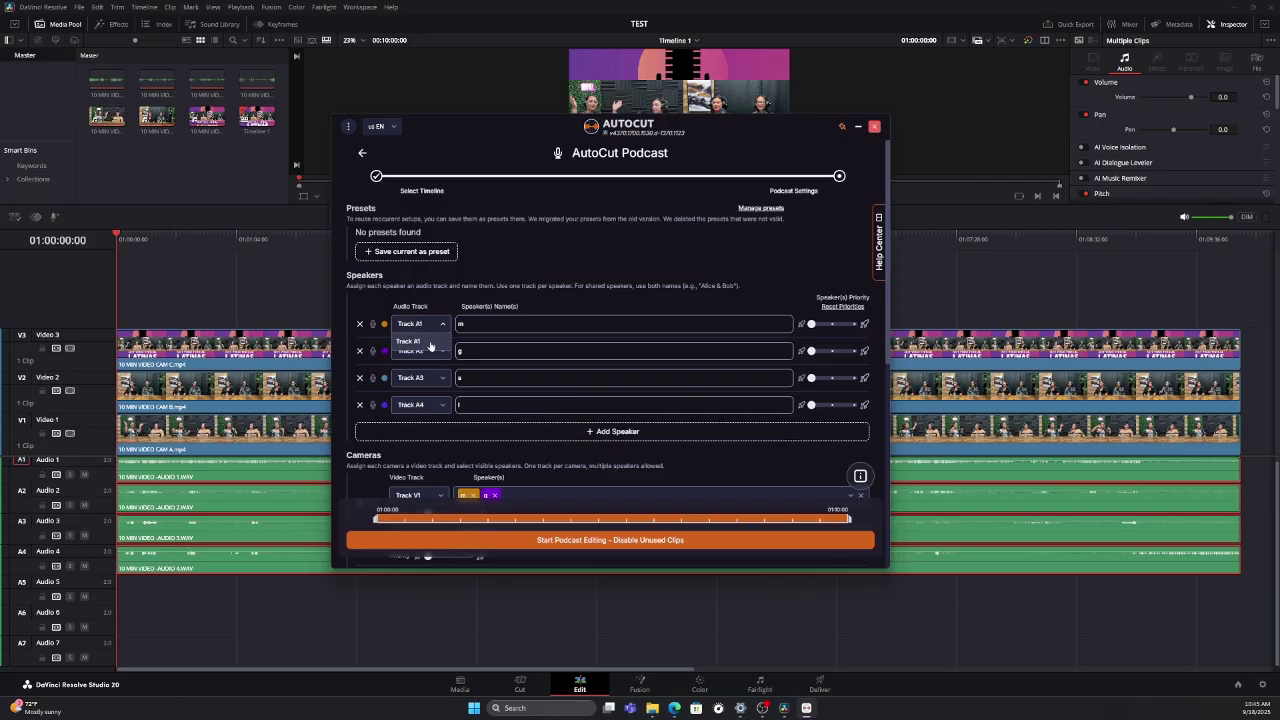
{"action": "left_click", "coordinate": [434, 342]}
{"action": "left_click", "coordinate": [440, 352]}
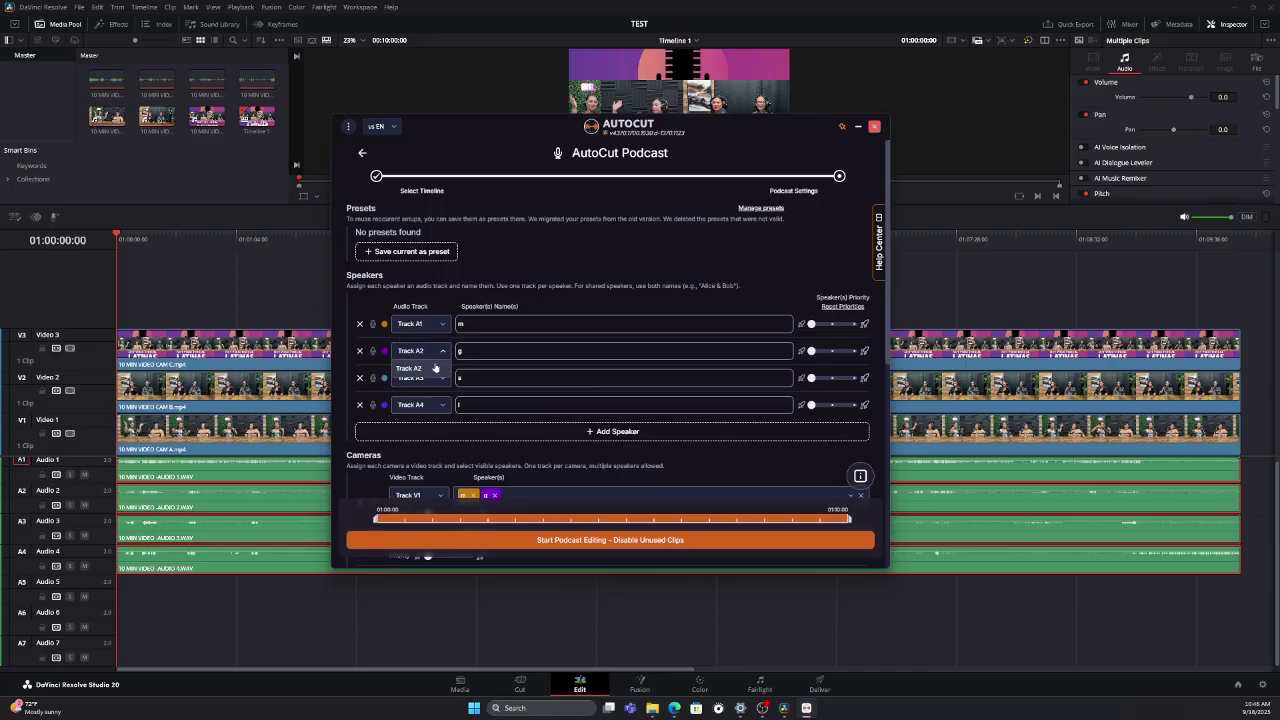
{"action": "left_click", "coordinate": [440, 352]}
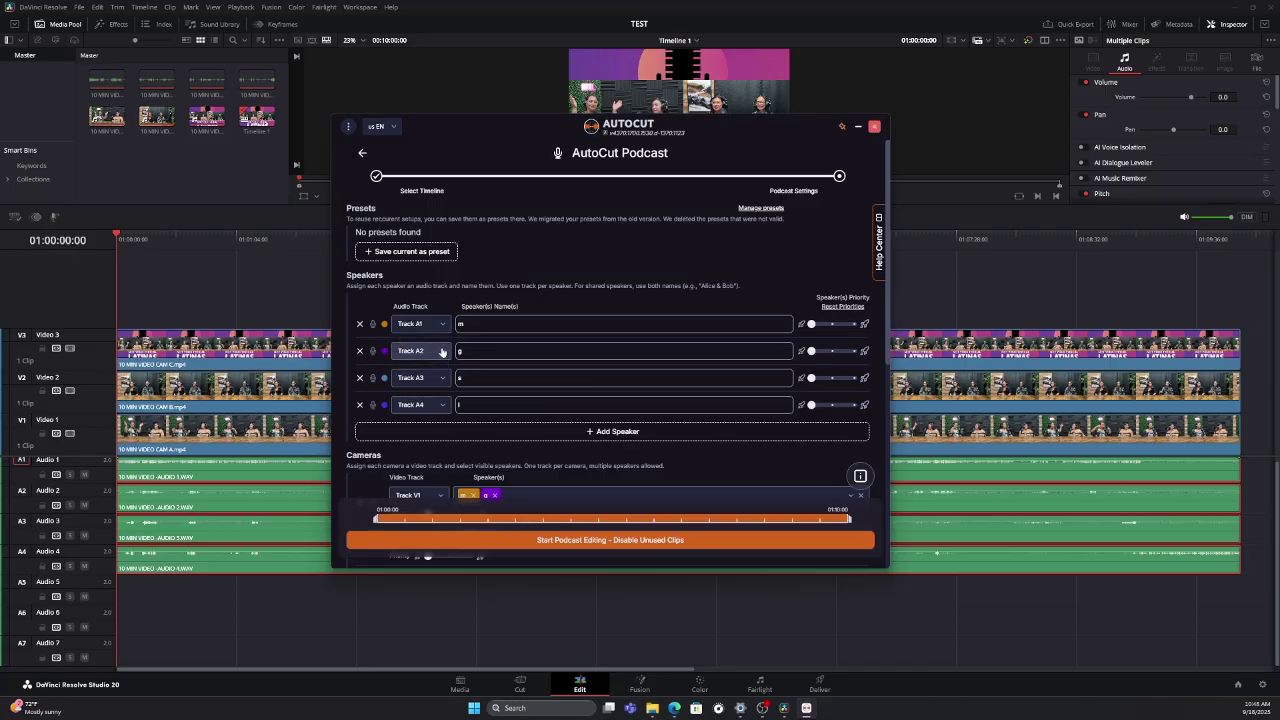
Try adding two extra speakers and look at the audio track options for the fifth speaker.
{"action": "left_click", "coordinate": [588, 433]}
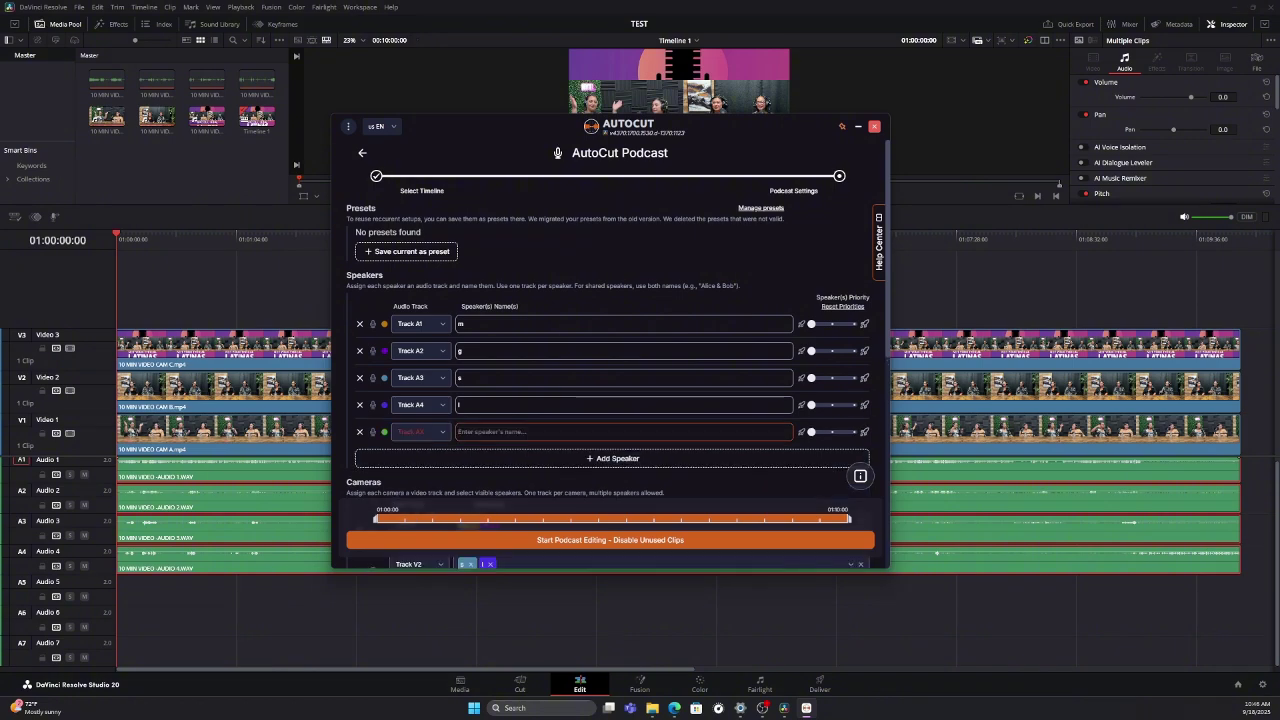
{"action": "left_click", "coordinate": [453, 458]}
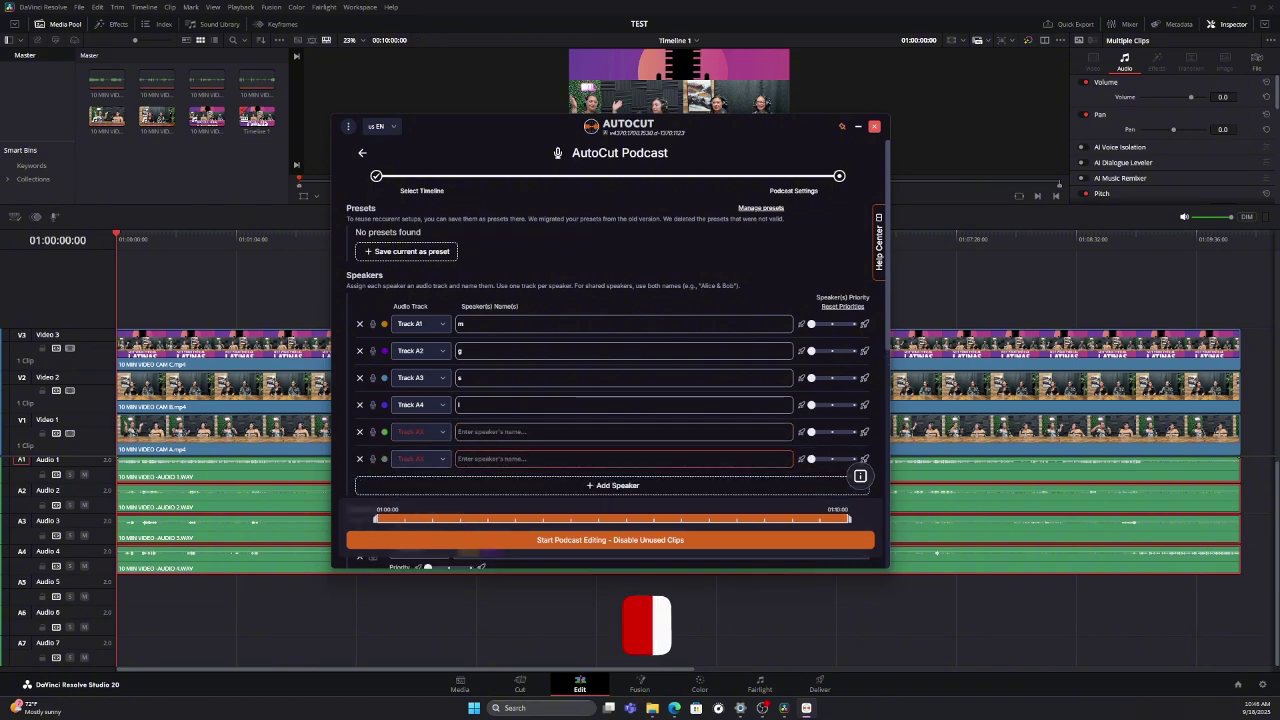
{"action": "left_click", "coordinate": [420, 433]}
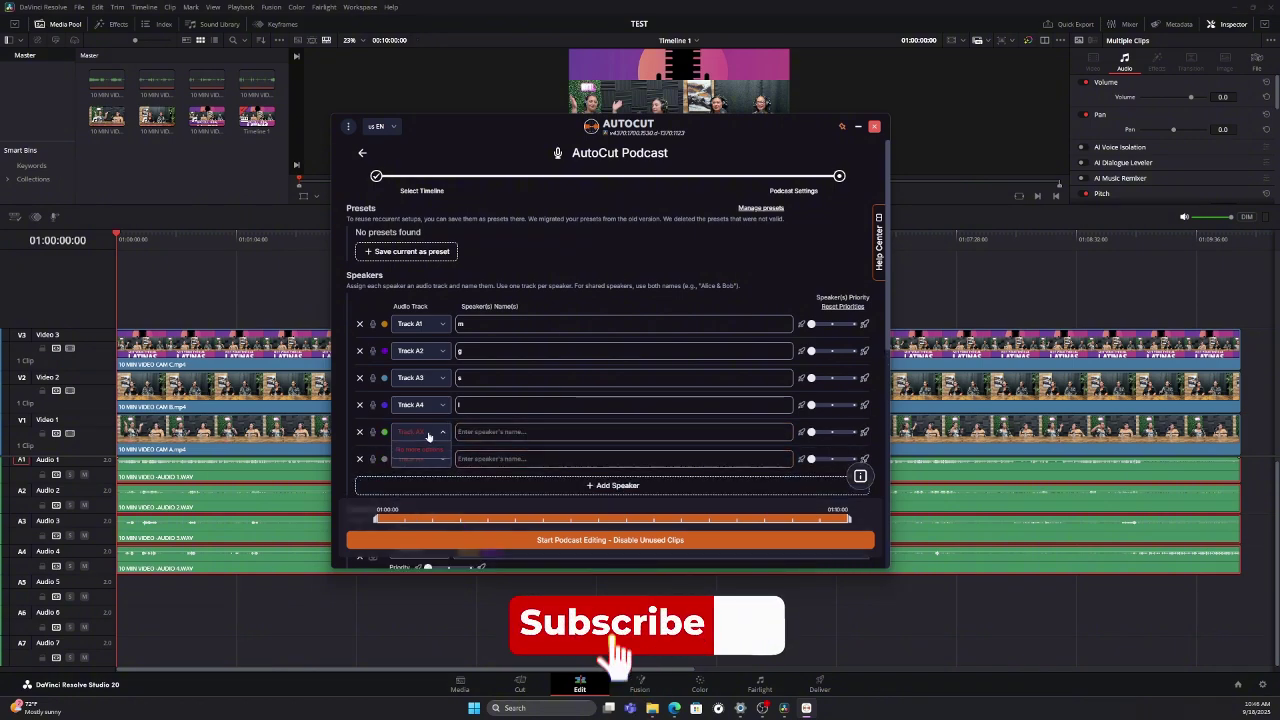
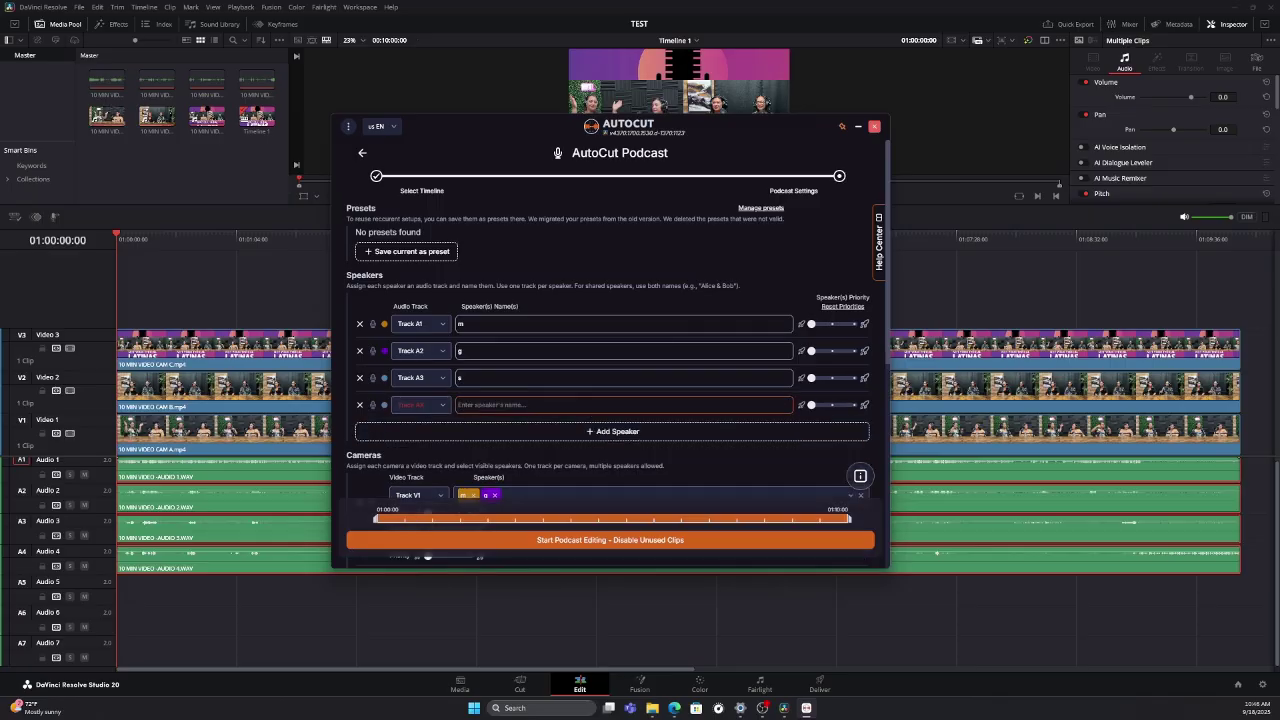
Assign Track A4 to the fourth speaker and name that speaker L.
{"action": "left_click", "coordinate": [441, 404]}
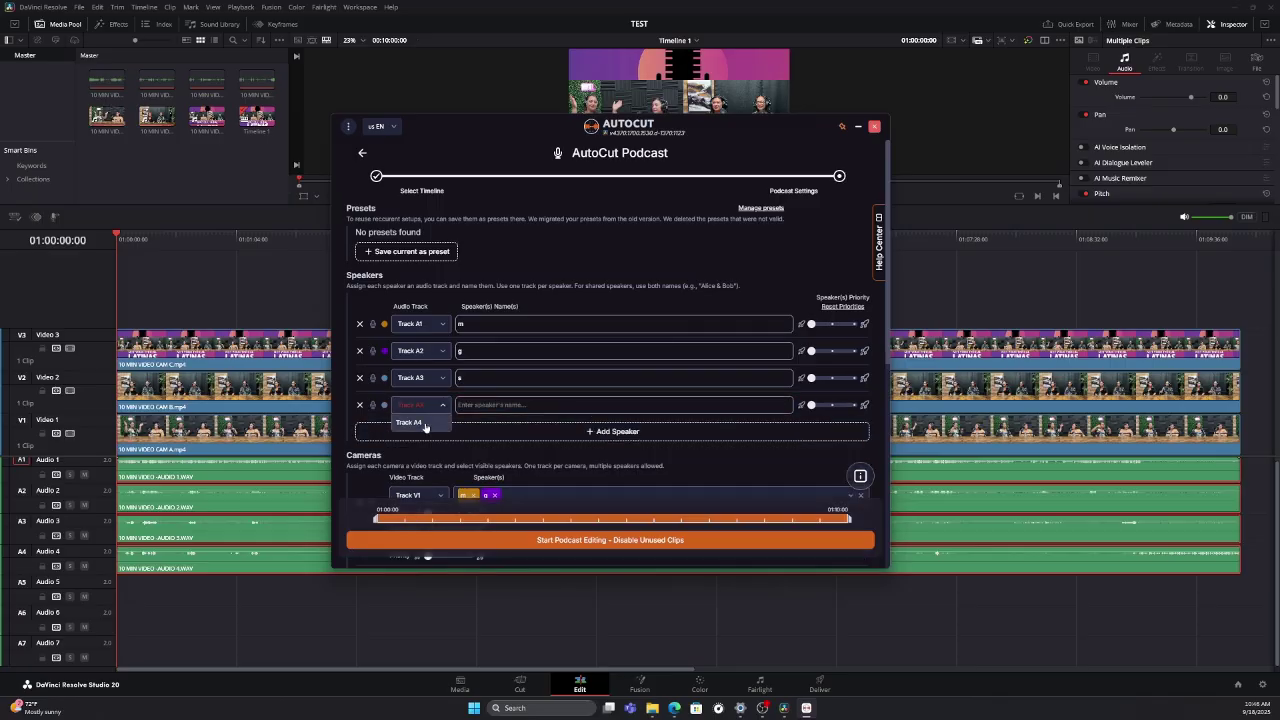
{"action": "left_click", "coordinate": [424, 423]}
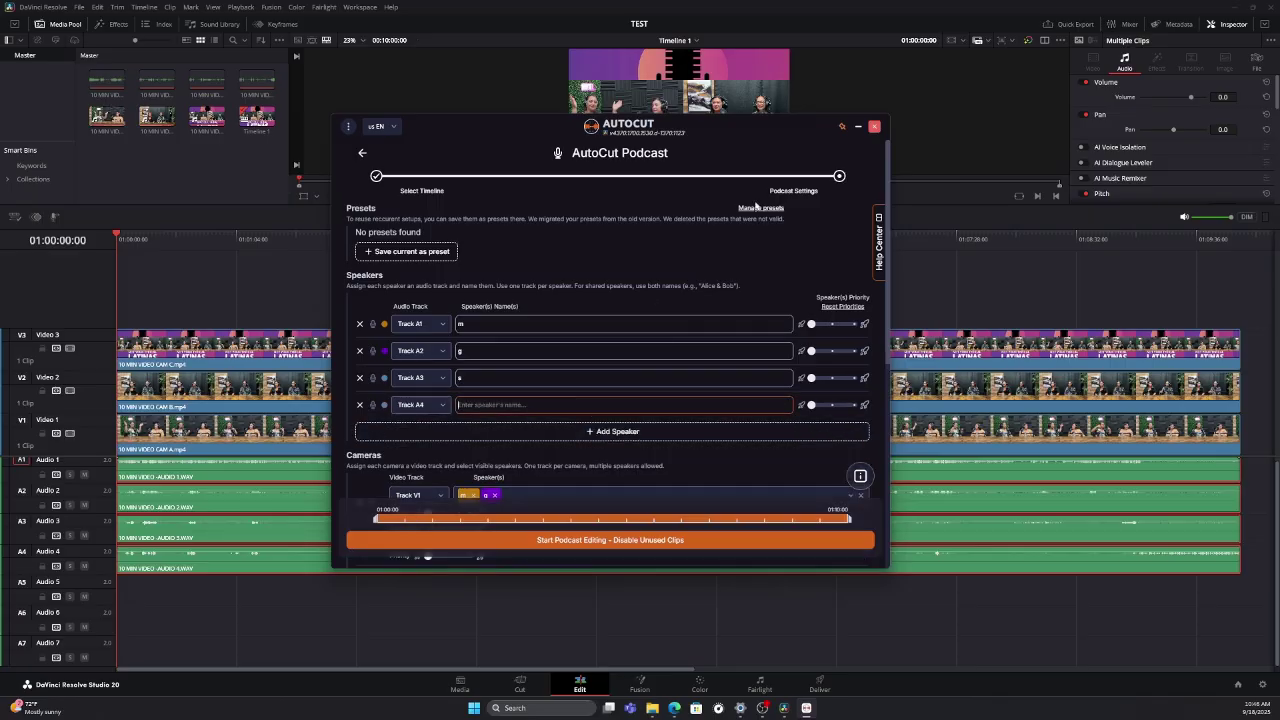
{"action": "type", "text": "l"}
Try High priority for the Track A1 speaker, and reset the speaker priorities.
{"action": "mouse_move", "coordinate": [813, 331]}
{"action": "left_mouse_down"}
{"action": "mouse_move", "coordinate": [852, 327]}
{"action": "mouse_move", "coordinate": [825, 329]}
{"action": "left_mouse_up"}
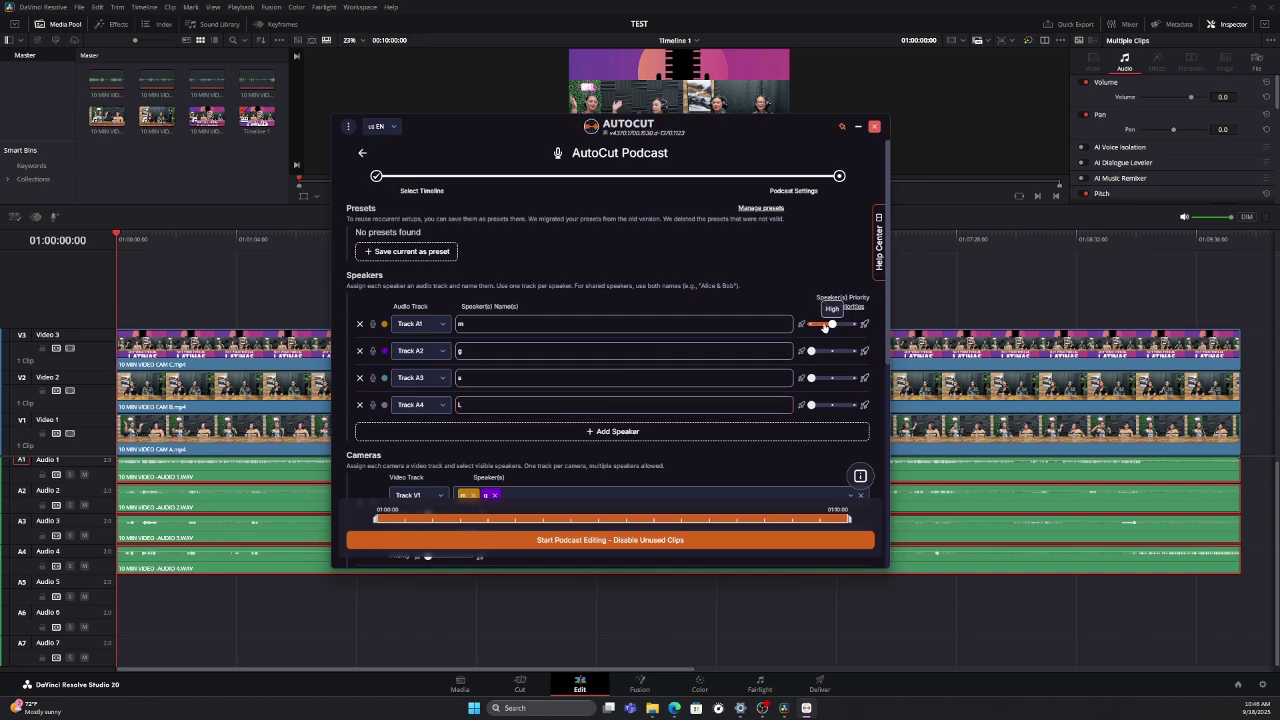
{"action": "left_click", "coordinate": [842, 306]}
Add speaker L to the visible speakers of the Track V2 and Track V3 cameras.
{"action": "scroll", "coordinate": [815, 298], "scroll_direction": "down", "scroll_amount": 3}
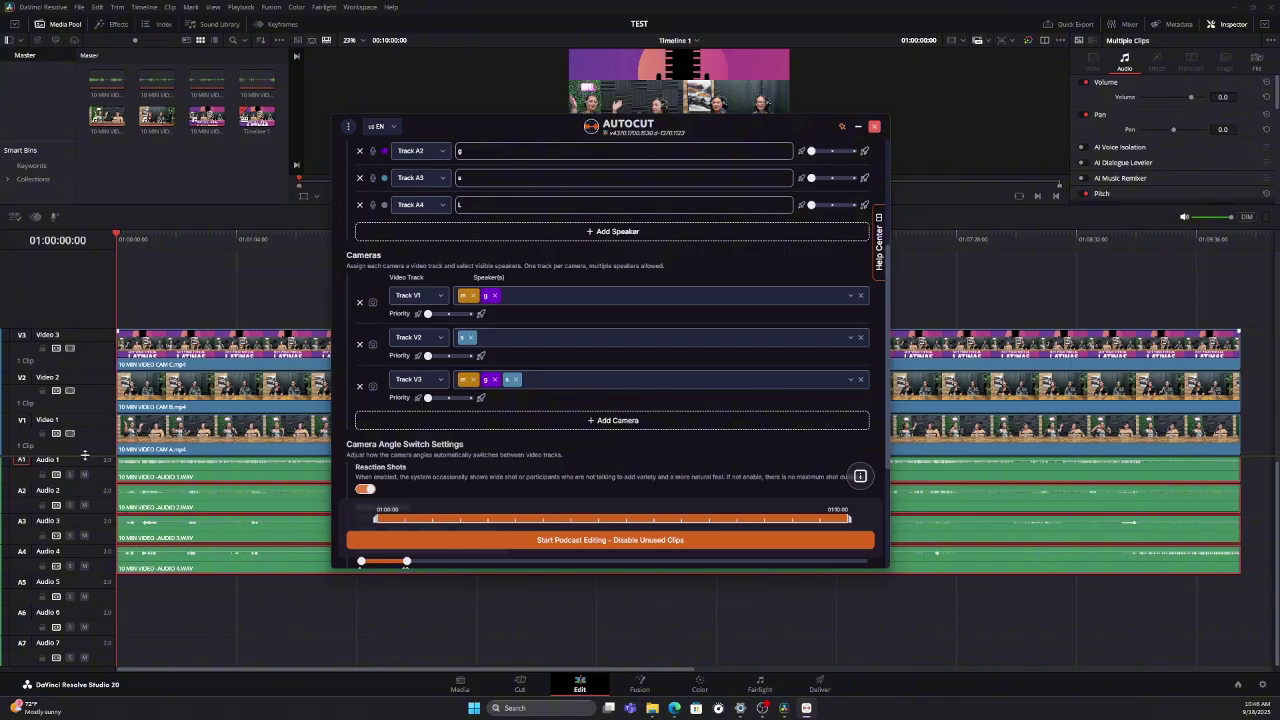
{"action": "left_click", "coordinate": [439, 298]}
{"action": "left_click", "coordinate": [439, 300]}
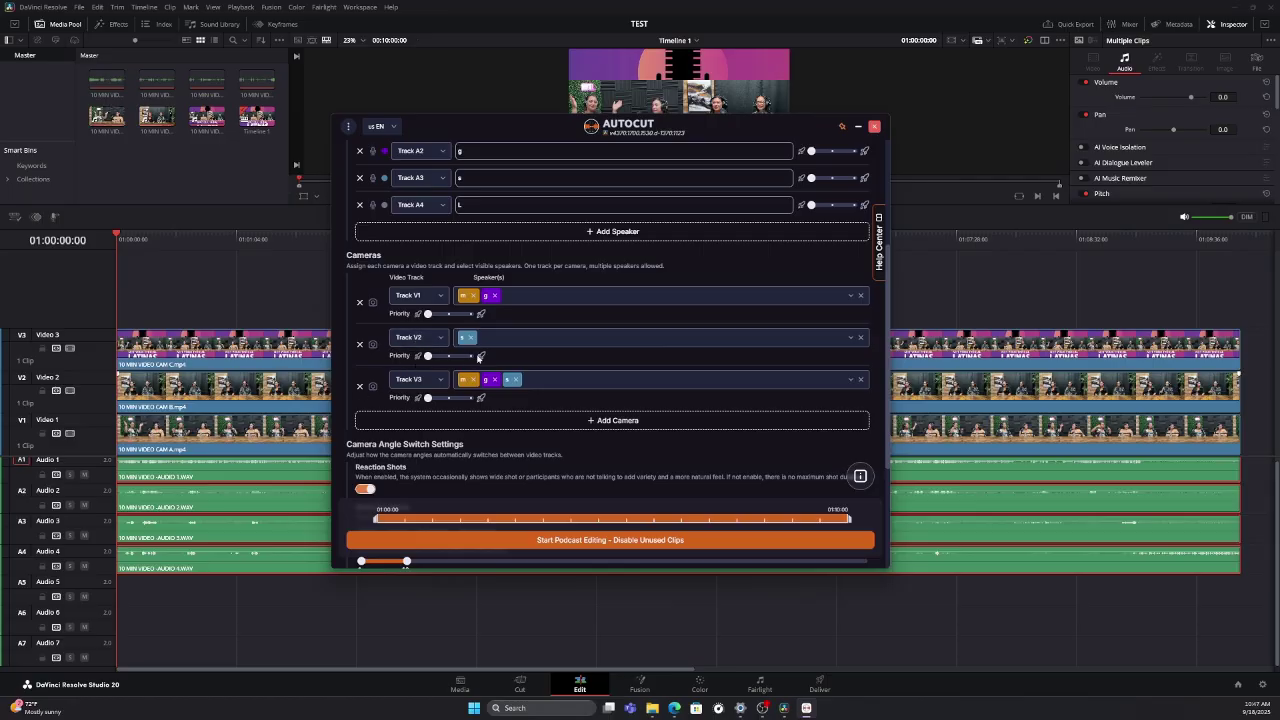
{"action": "left_click", "coordinate": [503, 339]}
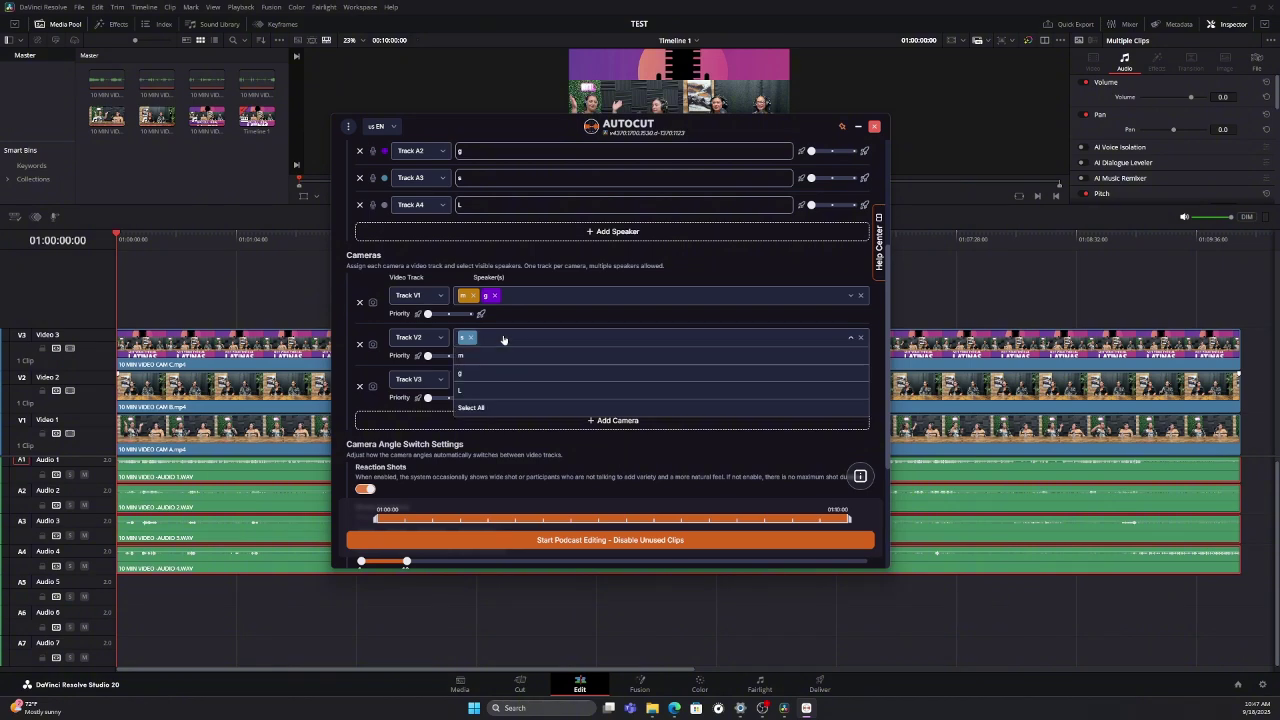
{"action": "left_click", "coordinate": [493, 389]}
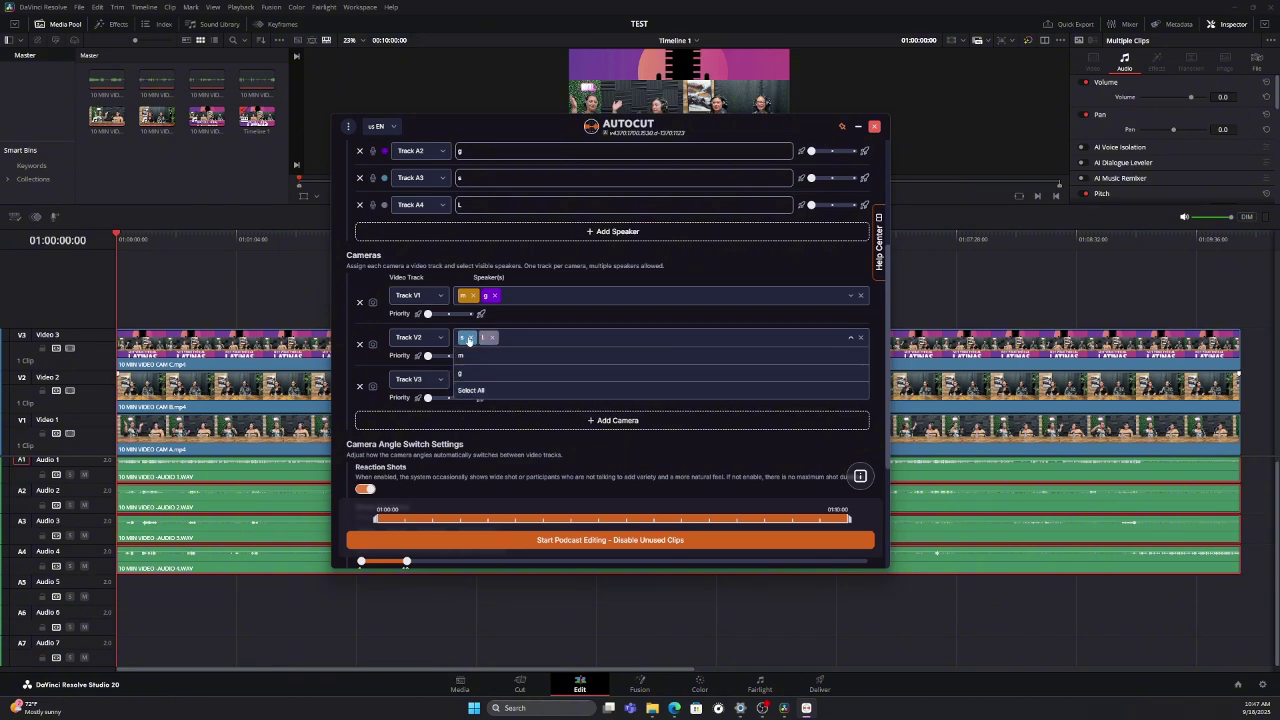
{"action": "left_click", "coordinate": [376, 374]}
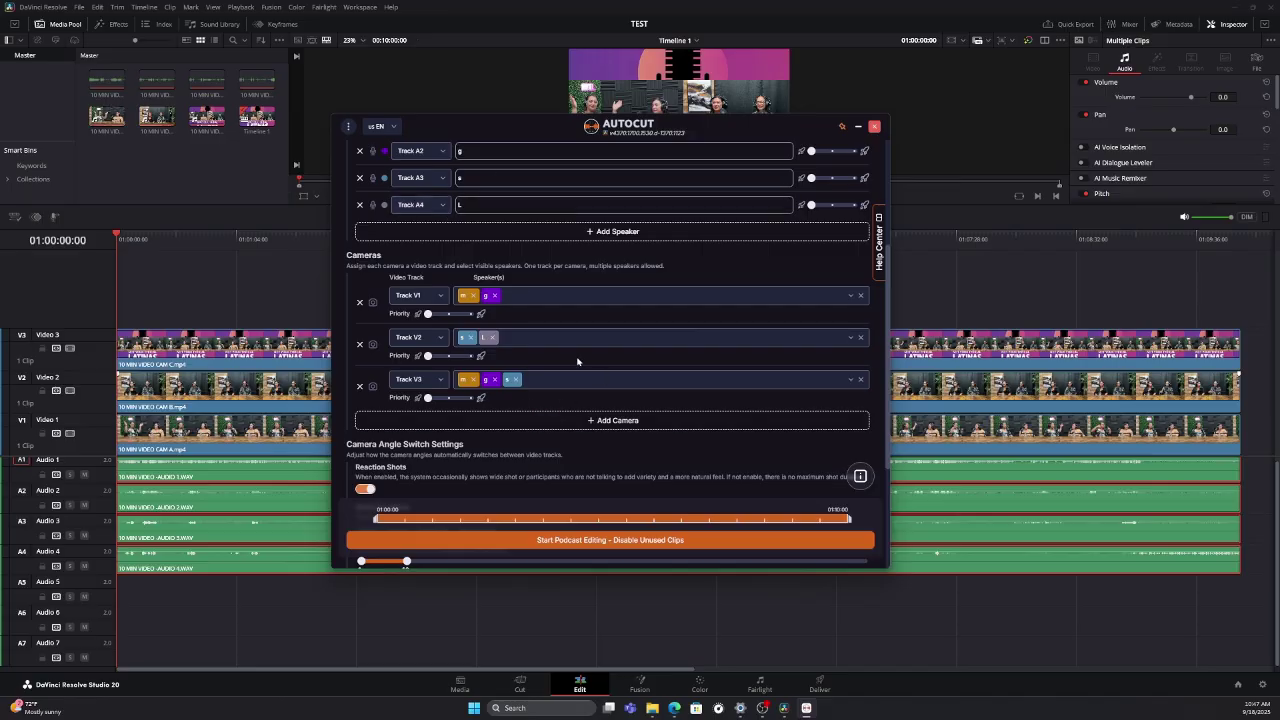
{"action": "left_click", "coordinate": [549, 376]}
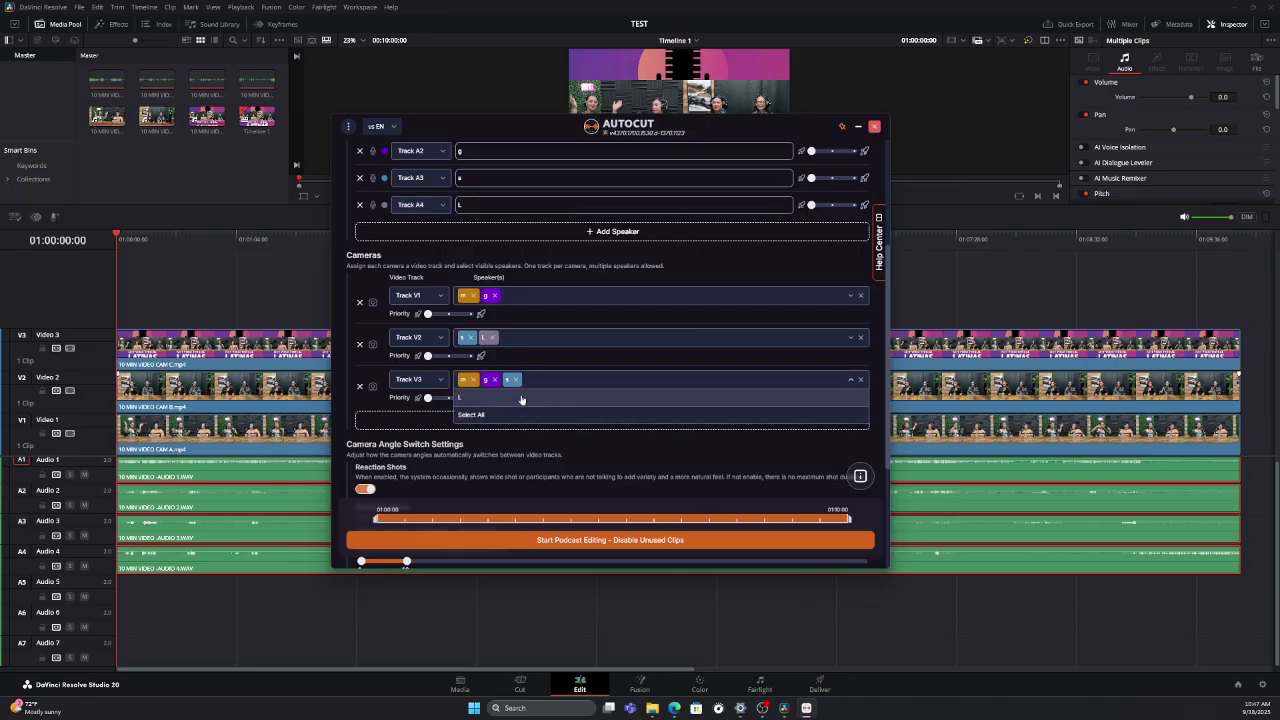
{"action": "left_click", "coordinate": [521, 394]}
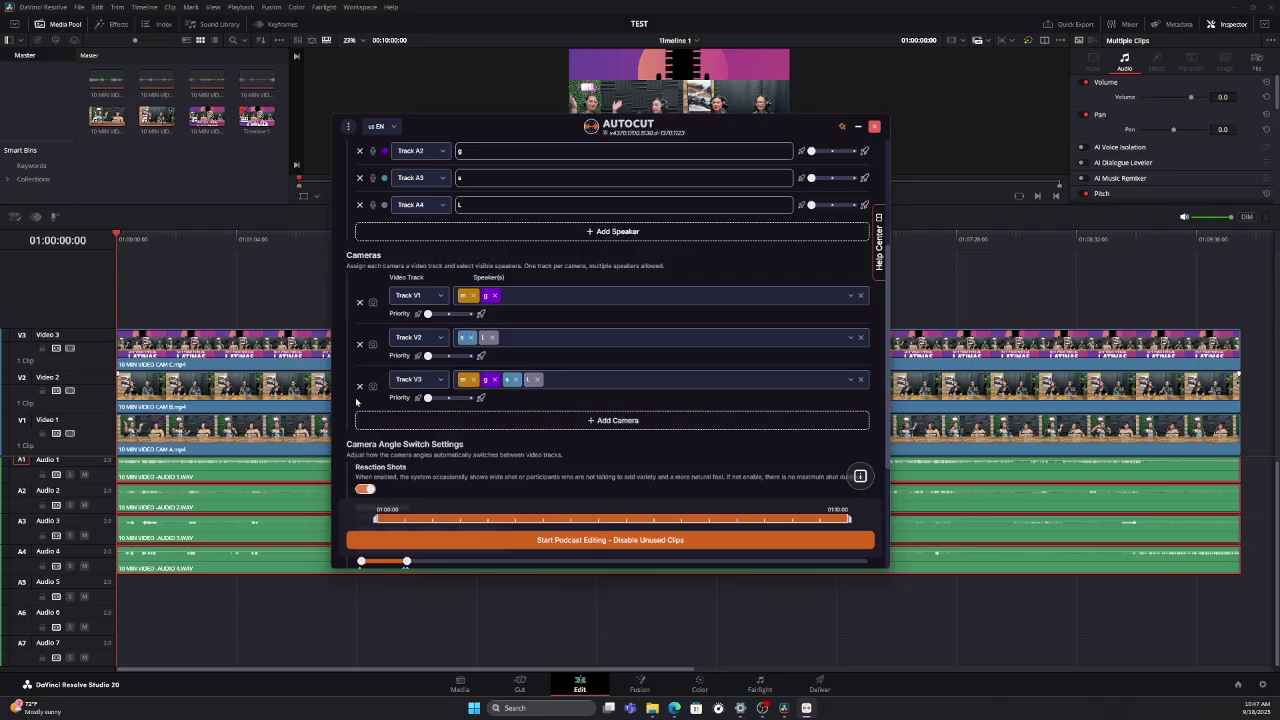
Remove the Track V3 camera and add it again on Track V3 with all speakers selected.
{"action": "left_click", "coordinate": [359, 385]}
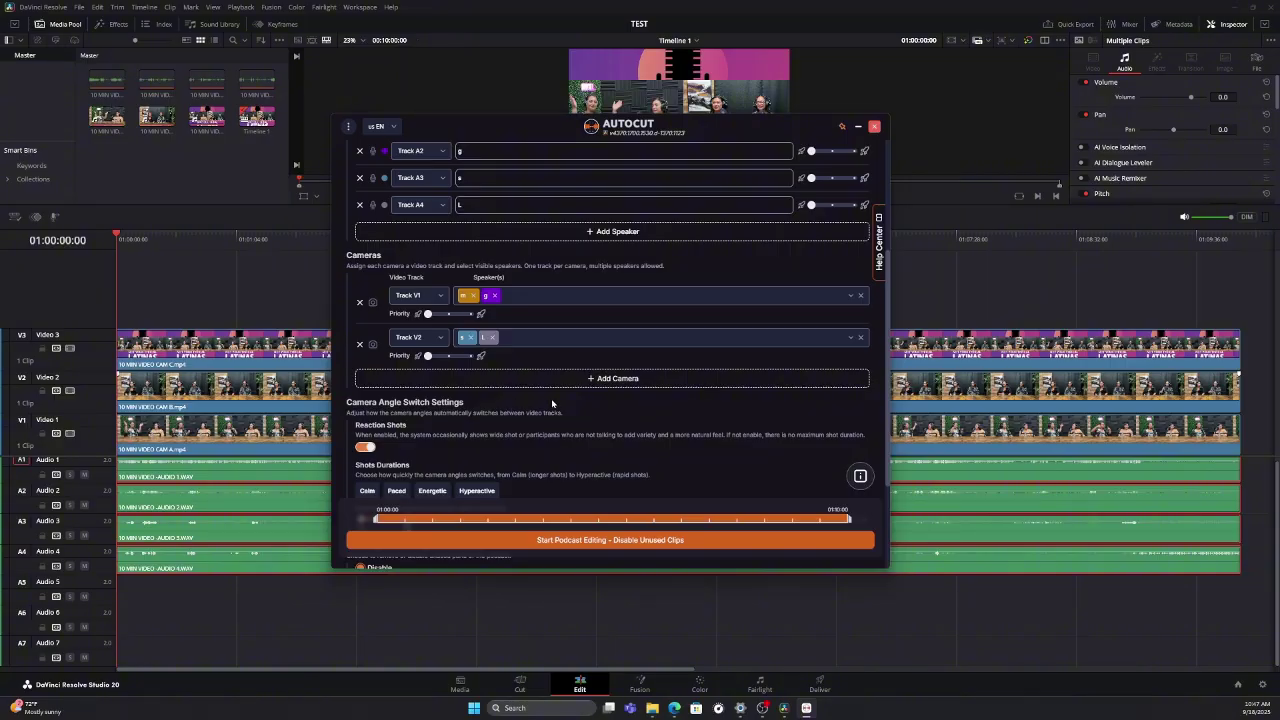
{"action": "left_click", "coordinate": [490, 378]}
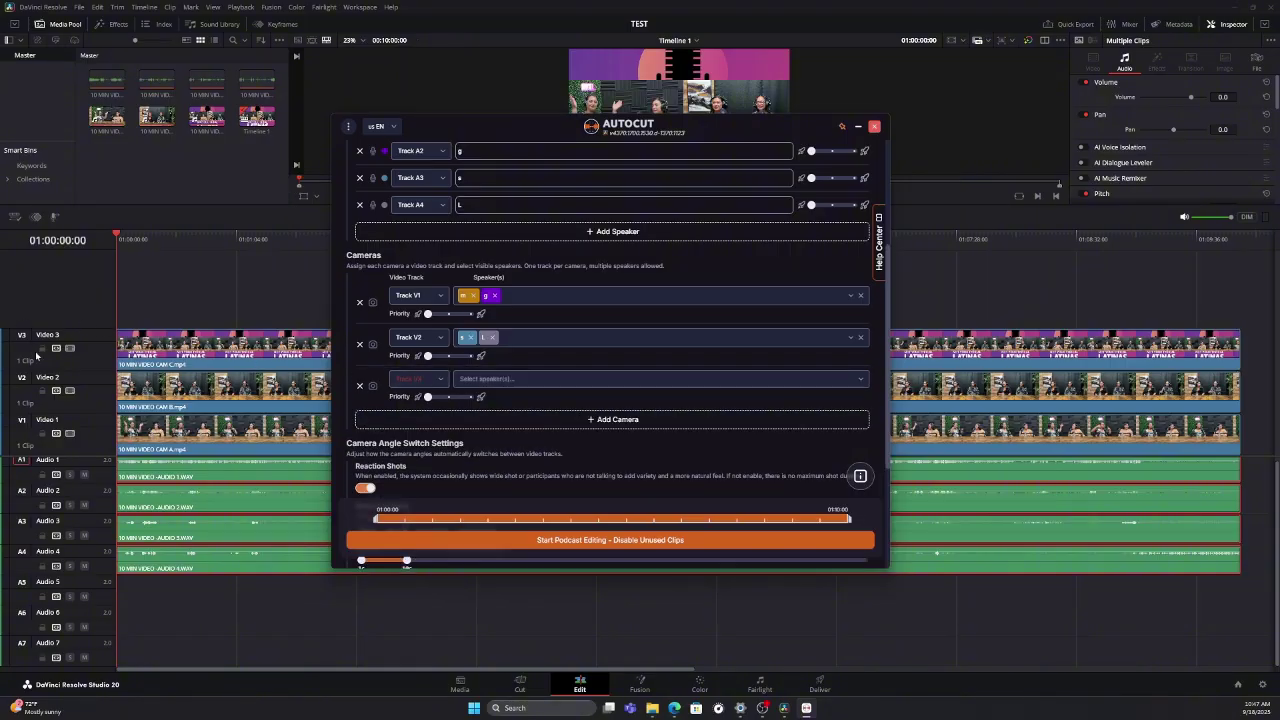
{"action": "left_click", "coordinate": [418, 379]}
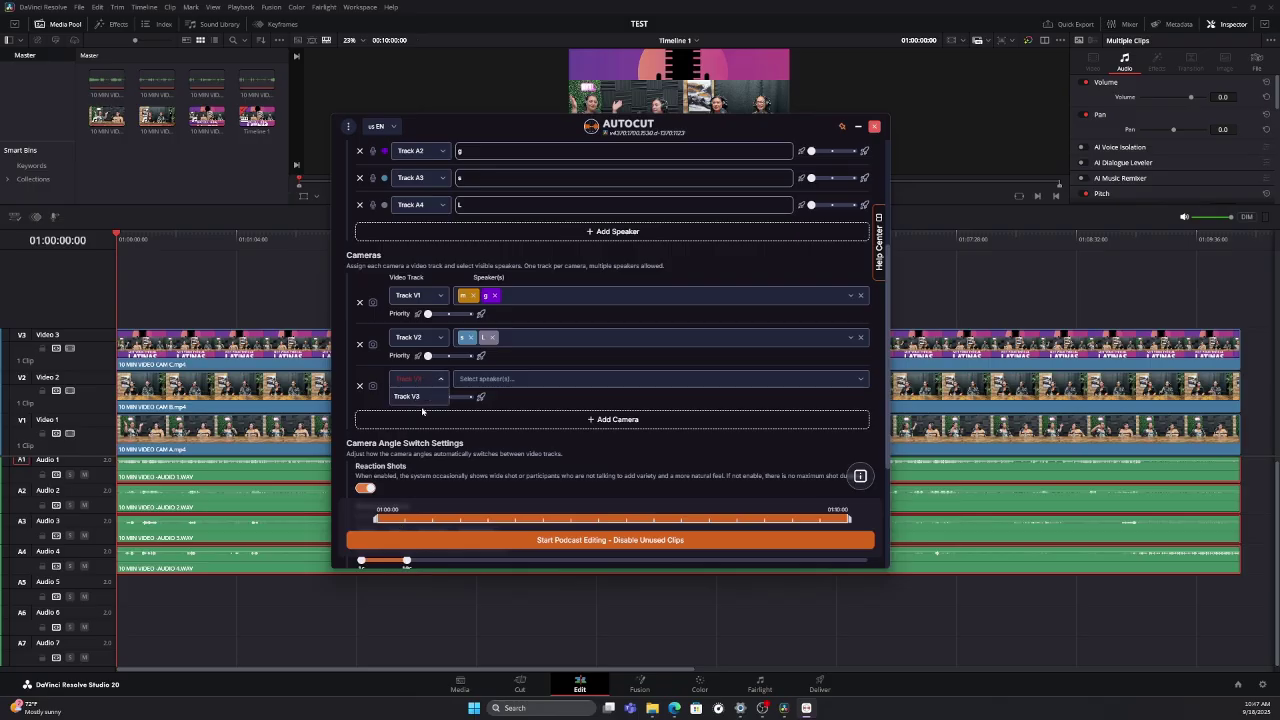
{"action": "left_click", "coordinate": [415, 397]}
{"action": "left_click", "coordinate": [492, 378]}
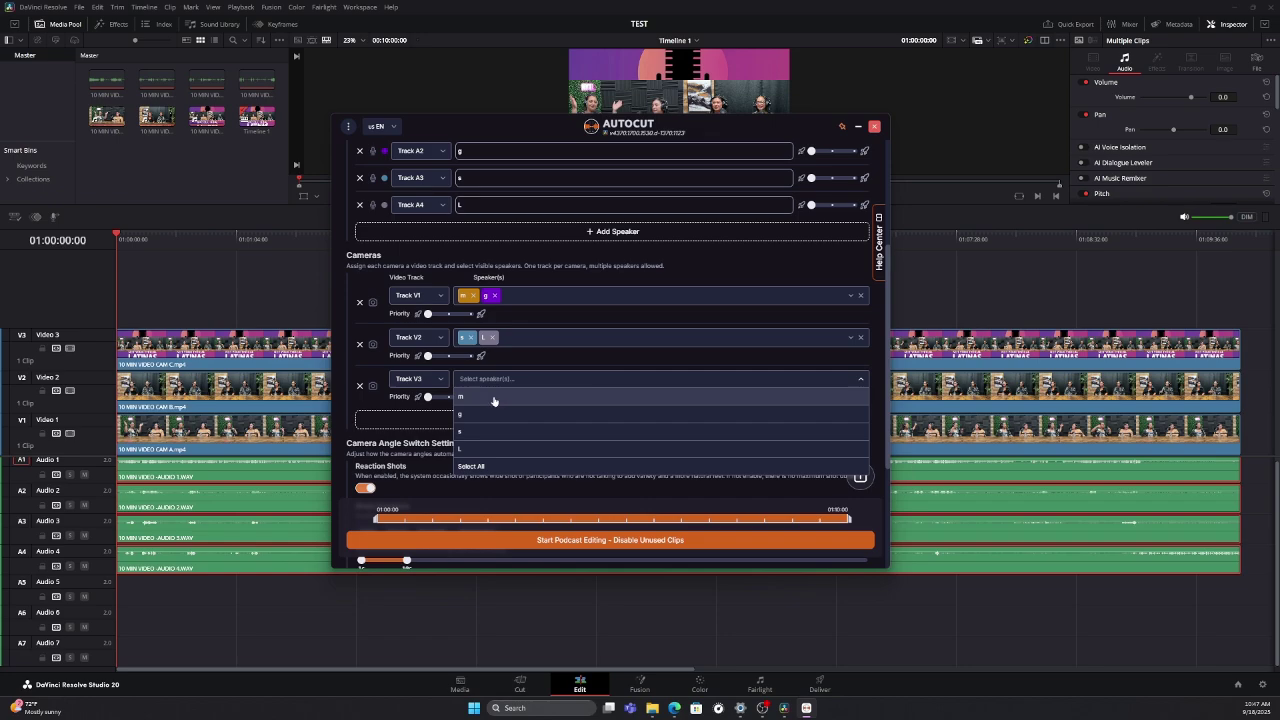
{"action": "left_click", "coordinate": [488, 463]}
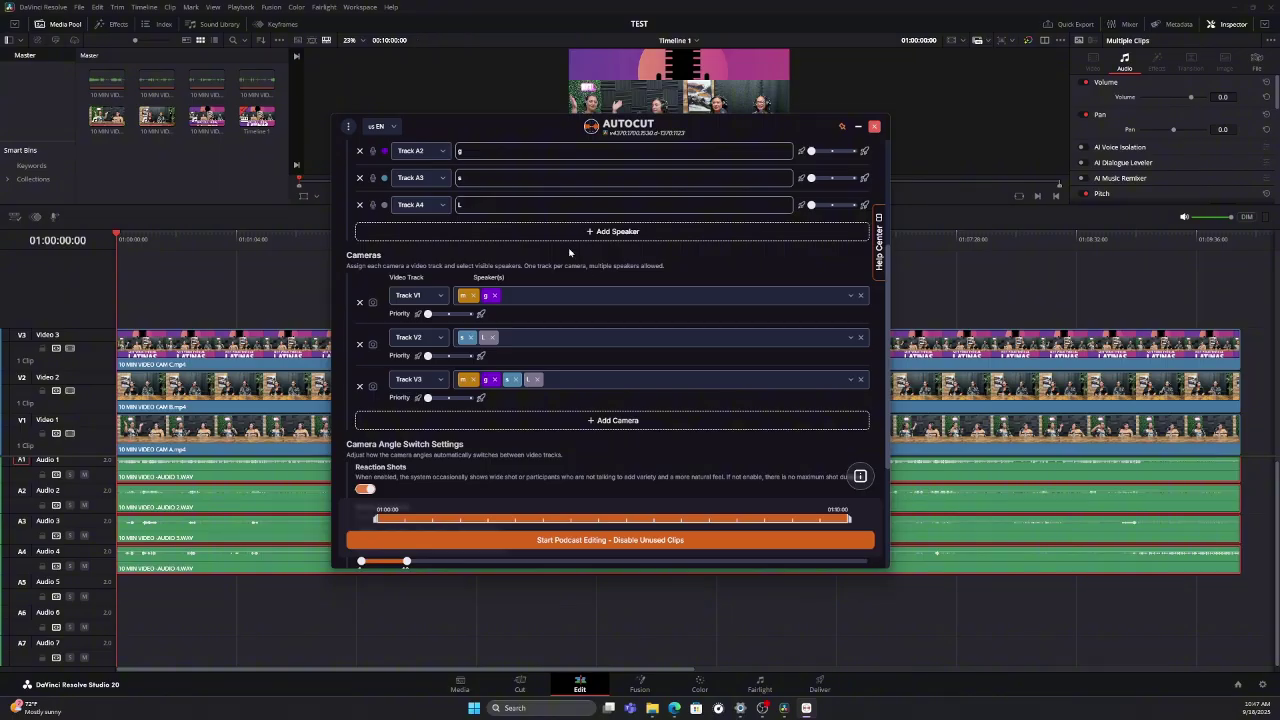
Apply the Calm shot duration preset, with shot lengths from 5 s to 60 s.
{"action": "scroll", "coordinate": [623, 314], "scroll_direction": "down", "scroll_amount": 3}
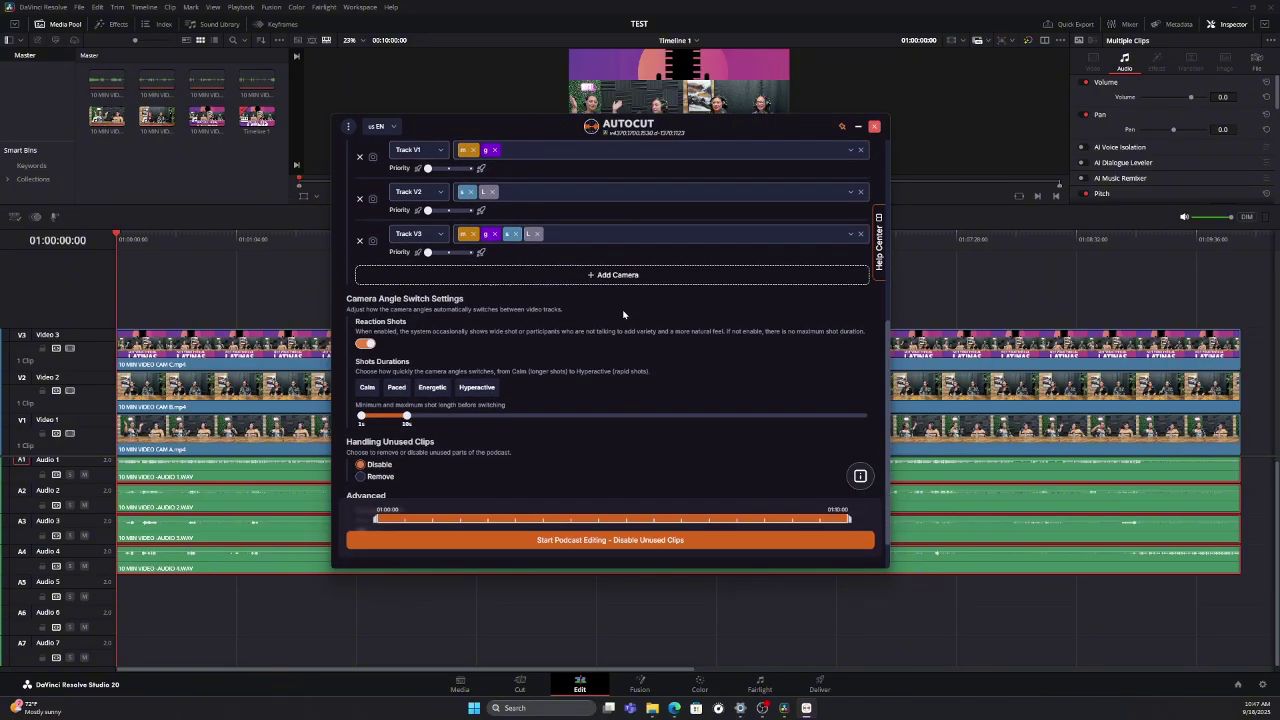
{"action": "scroll", "coordinate": [623, 314], "scroll_direction": "down", "scroll_amount": 2}
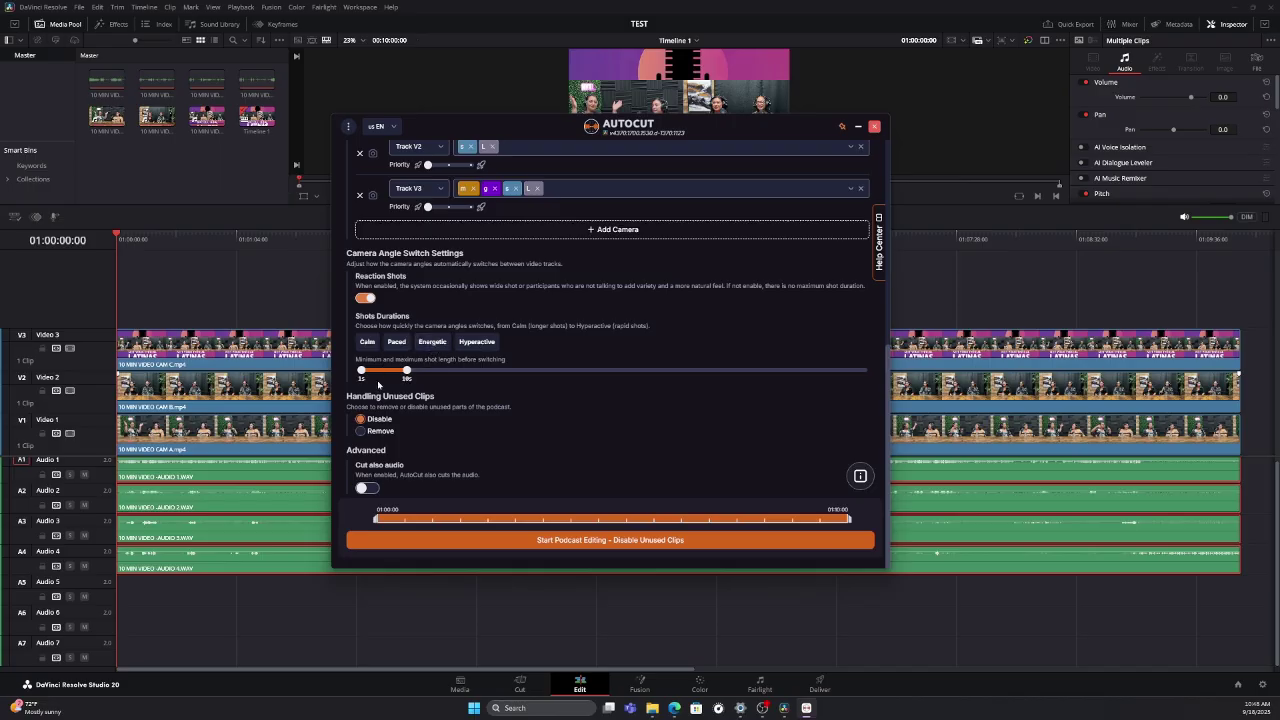
{"action": "left_click", "coordinate": [373, 345]}
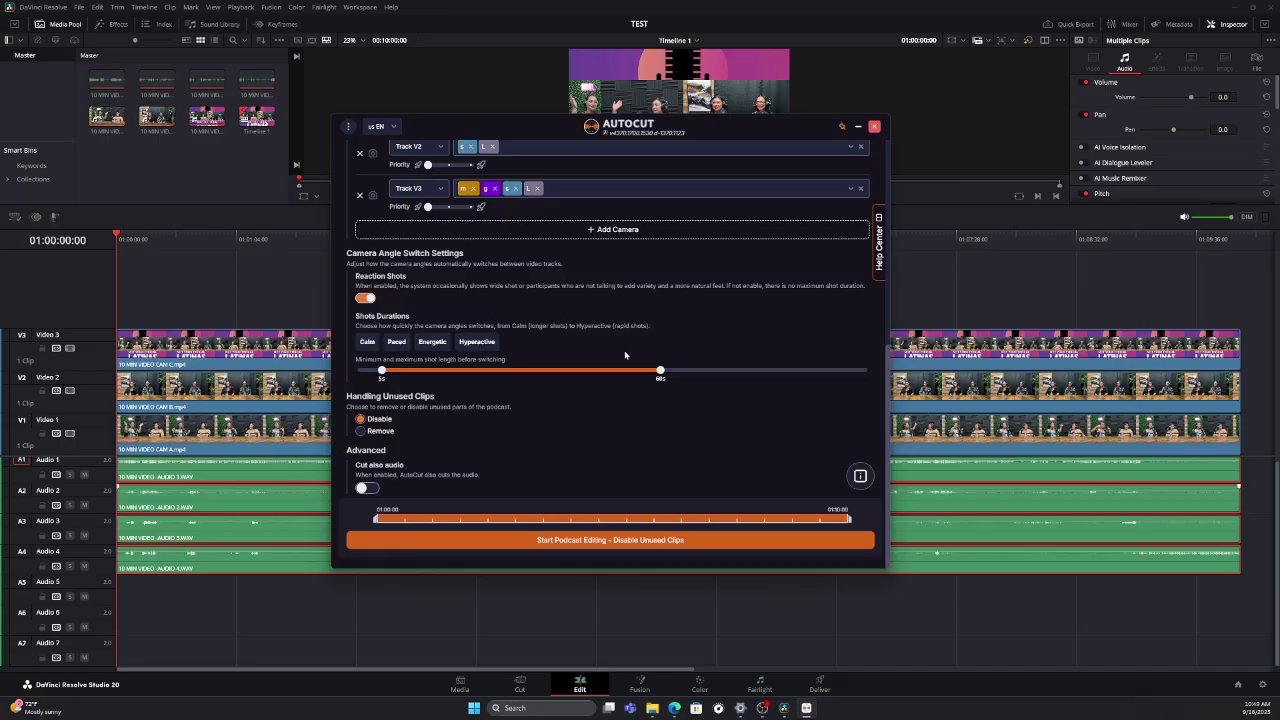
Run the podcast editing with unused clips disabled, and dismiss the completion dialog without rating it.
{"action": "left_click", "coordinate": [689, 541]}
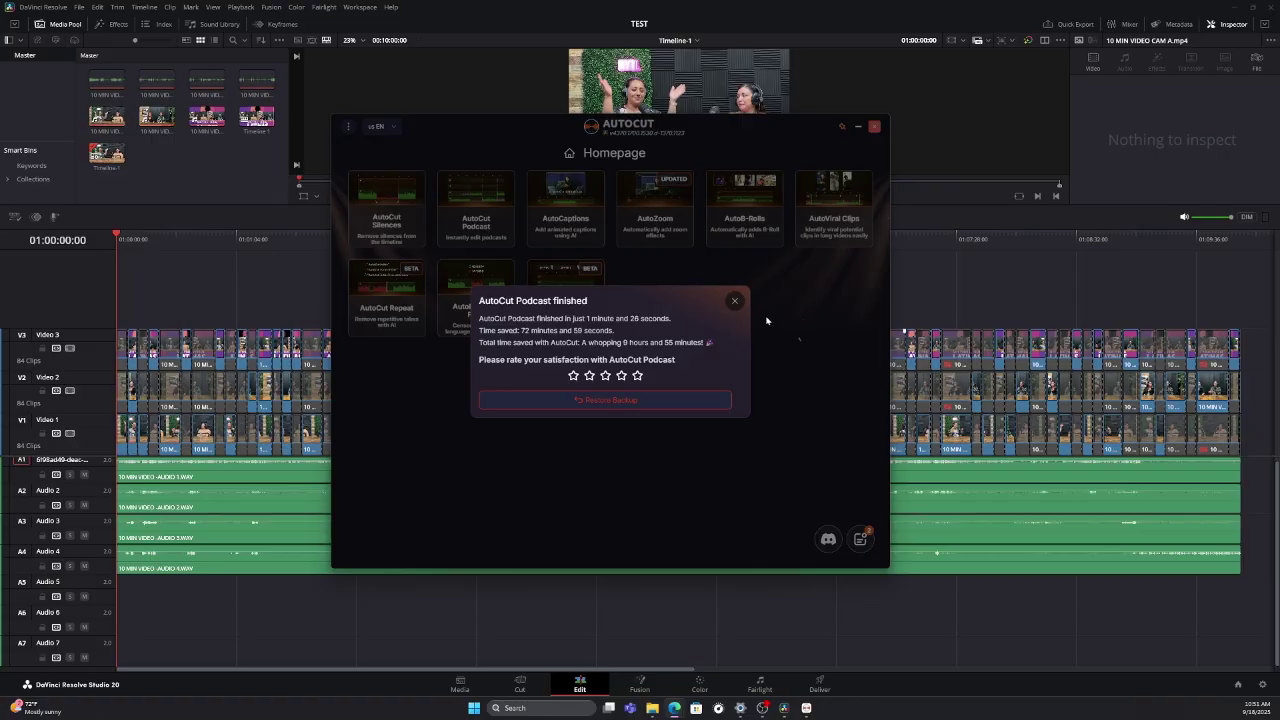
{"action": "left_click", "coordinate": [736, 303]}
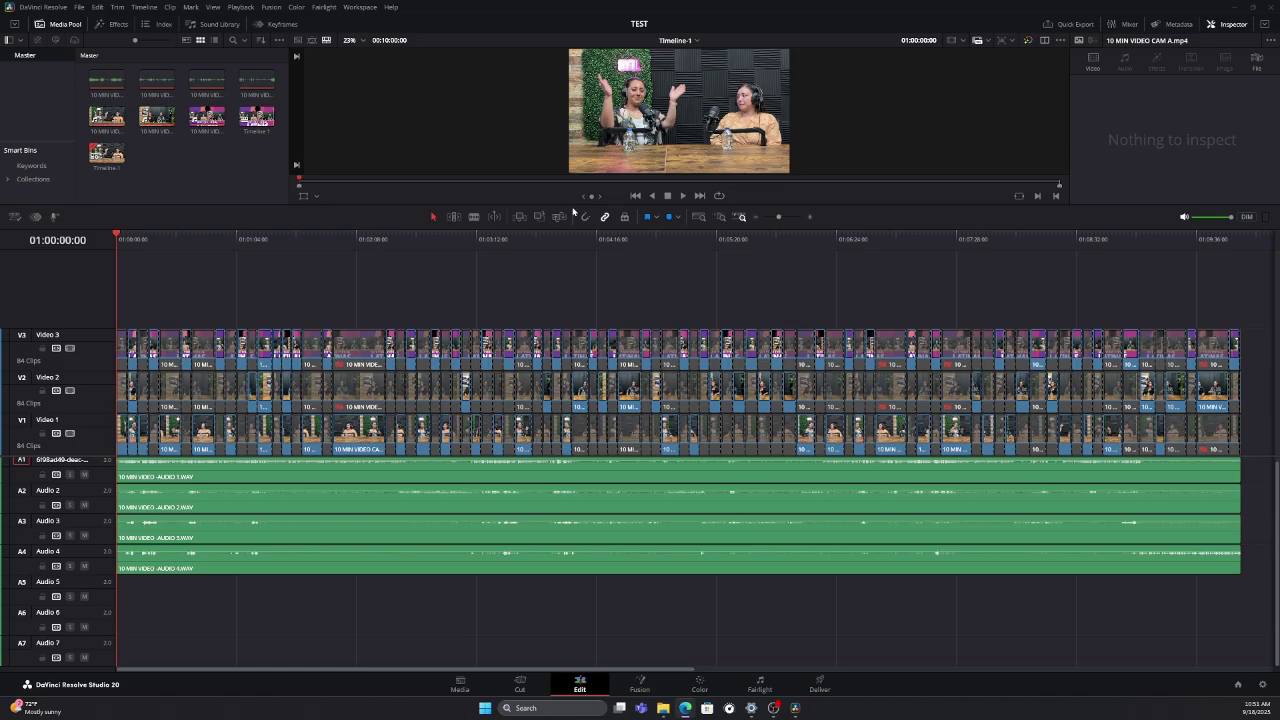
Play the edited timeline from its beginning in an enlarged viewer, with the clips magnified, to review the camera angle switches.
{"action": "left_click_drag", "start_coordinate": [573, 204], "coordinate": [559, 314]}
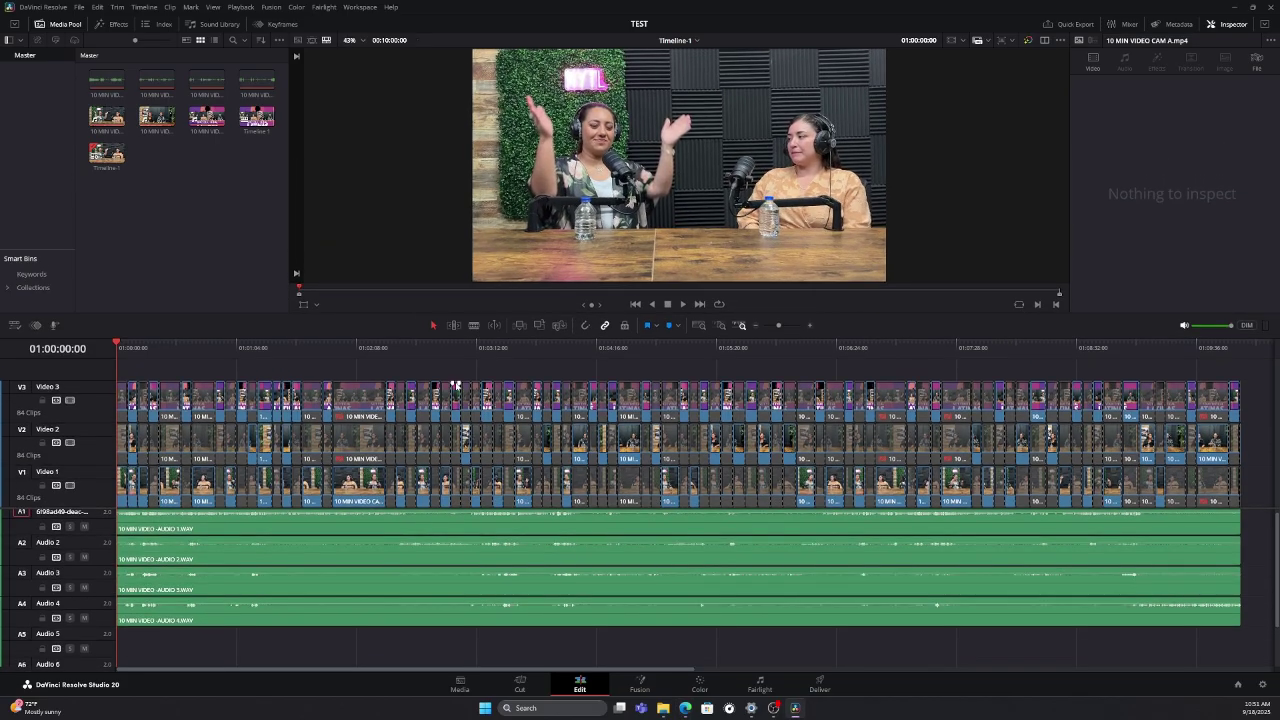
{"action": "left_click", "coordinate": [684, 304]}
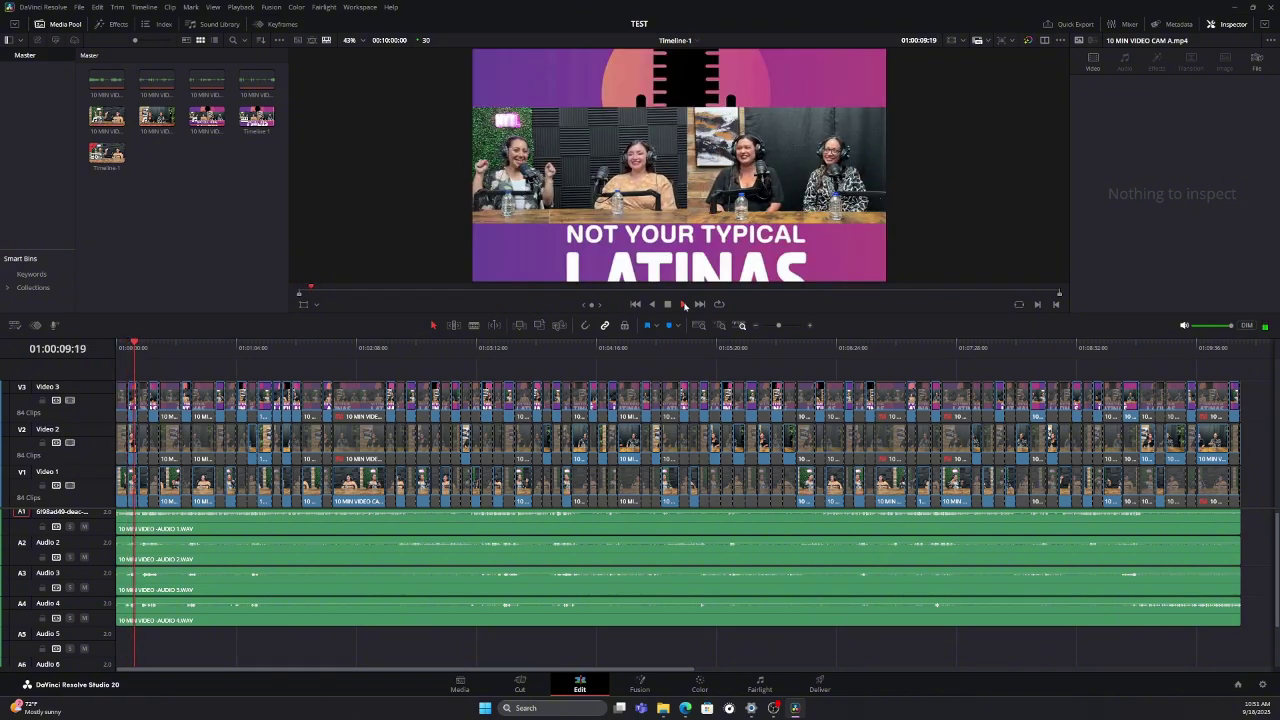
{"action": "left_click", "coordinate": [810, 326]}
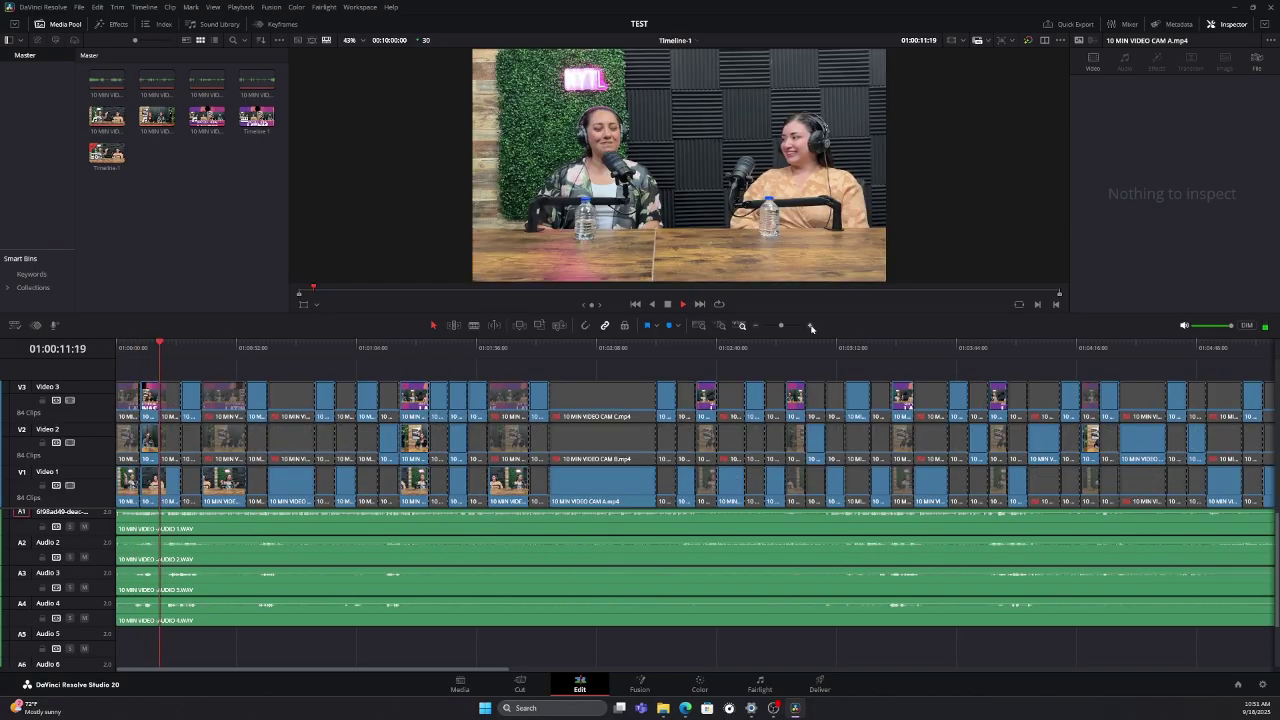
{"action": "left_click", "coordinate": [810, 327]}
{"action": "left_click", "coordinate": [810, 327]}
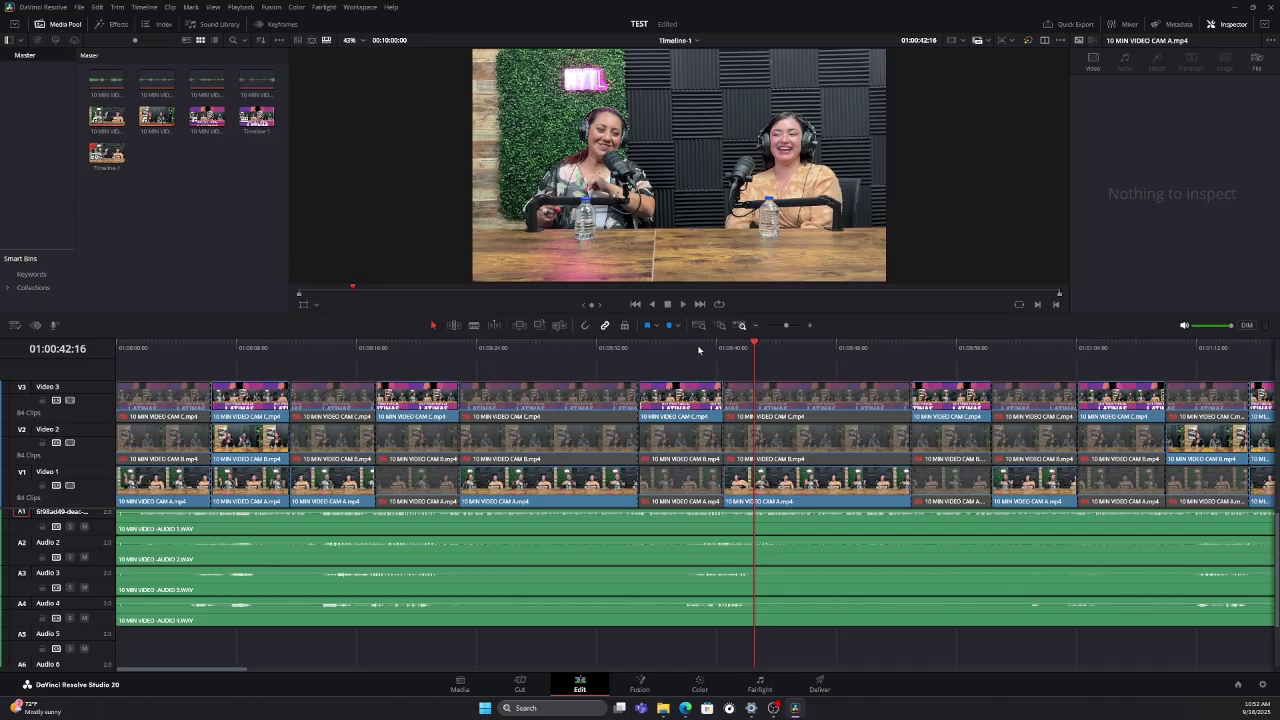
{"action": "left_click", "coordinate": [757, 327]}
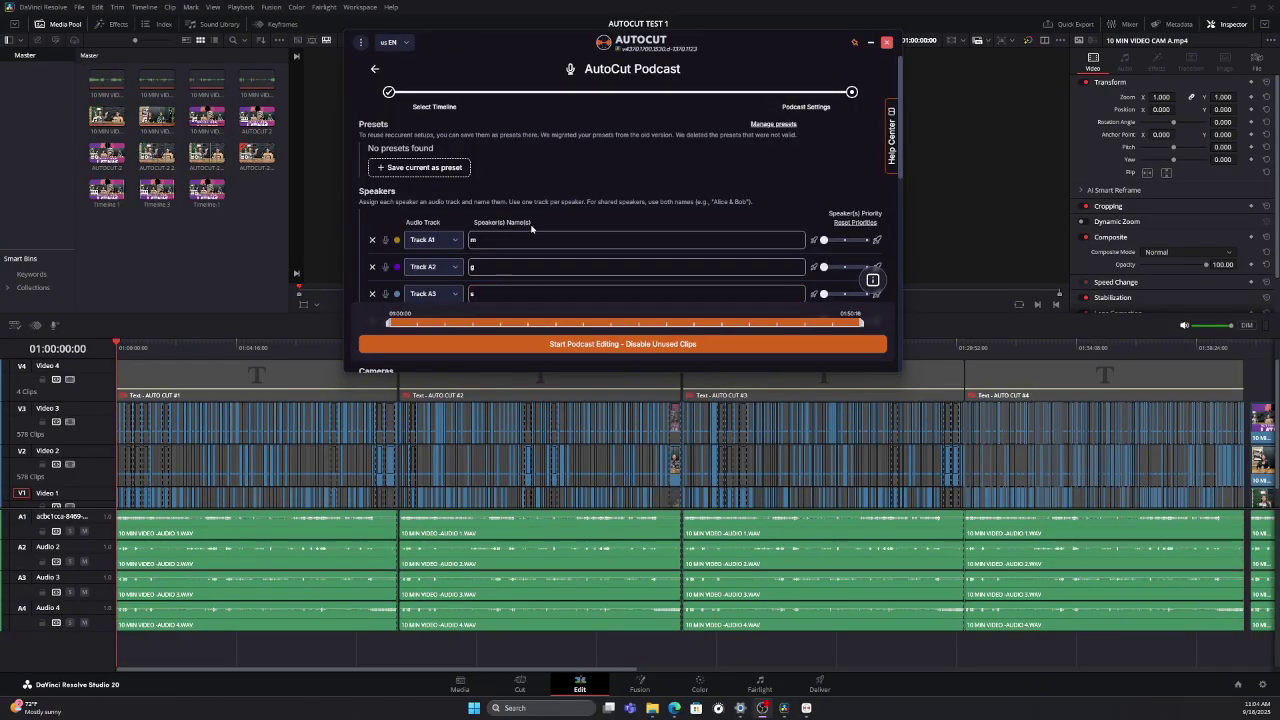
Compare the shot length ranges of the Paced, Energetic and Hyperactive shot duration presets in AutoCut Podcast's camera angle switch settings.
{"action": "scroll", "coordinate": [531, 228], "scroll_direction": "down", "scroll_amount": 5}
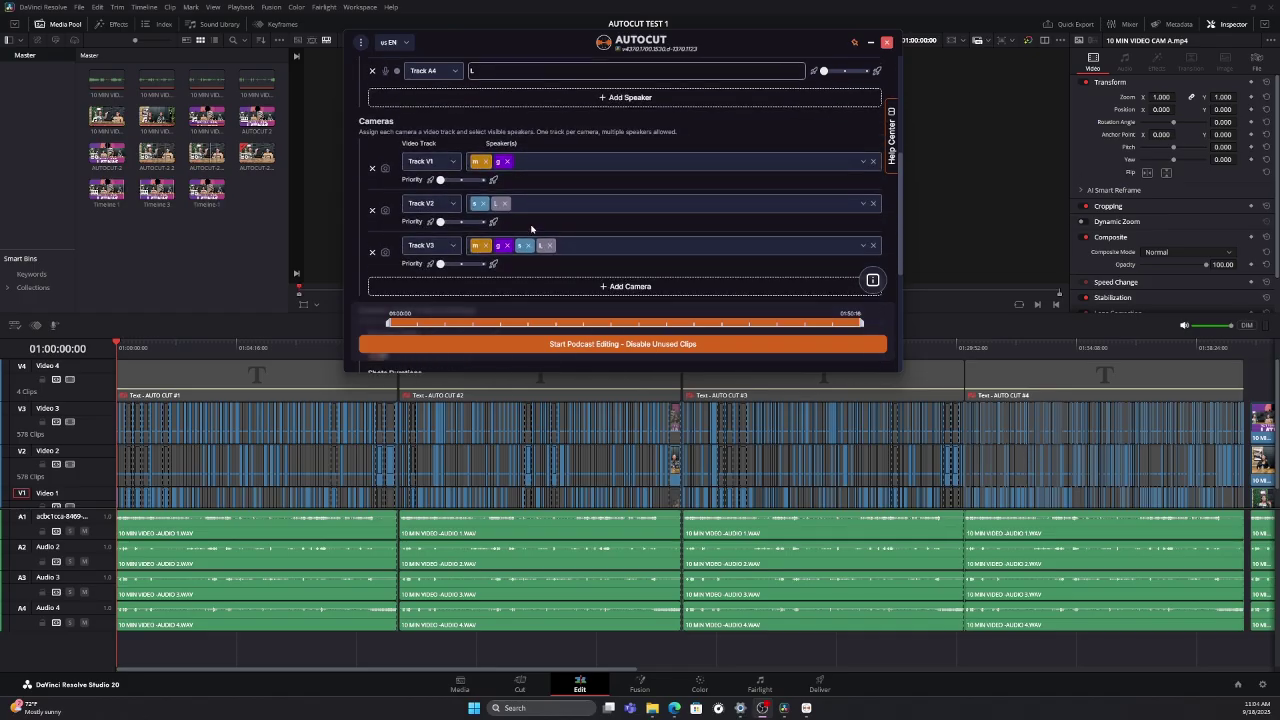
{"action": "scroll", "coordinate": [533, 217], "scroll_direction": "down", "scroll_amount": 3}
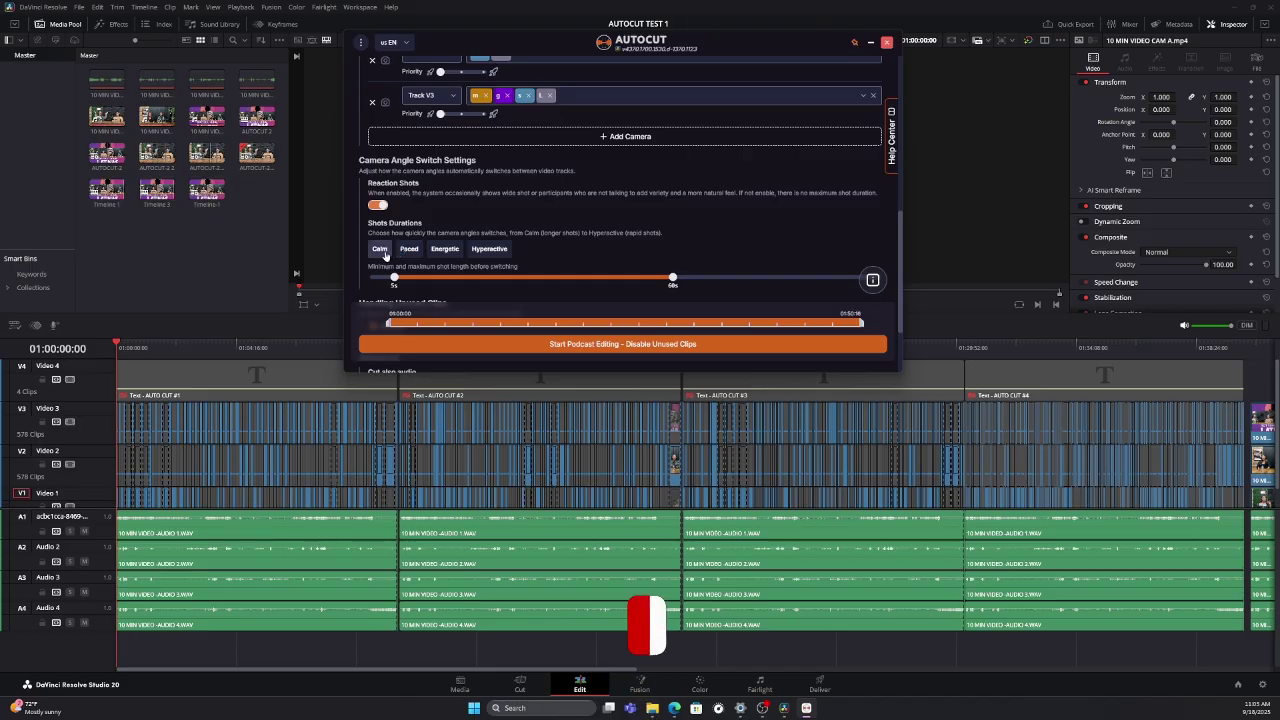
{"action": "left_click", "coordinate": [409, 248]}
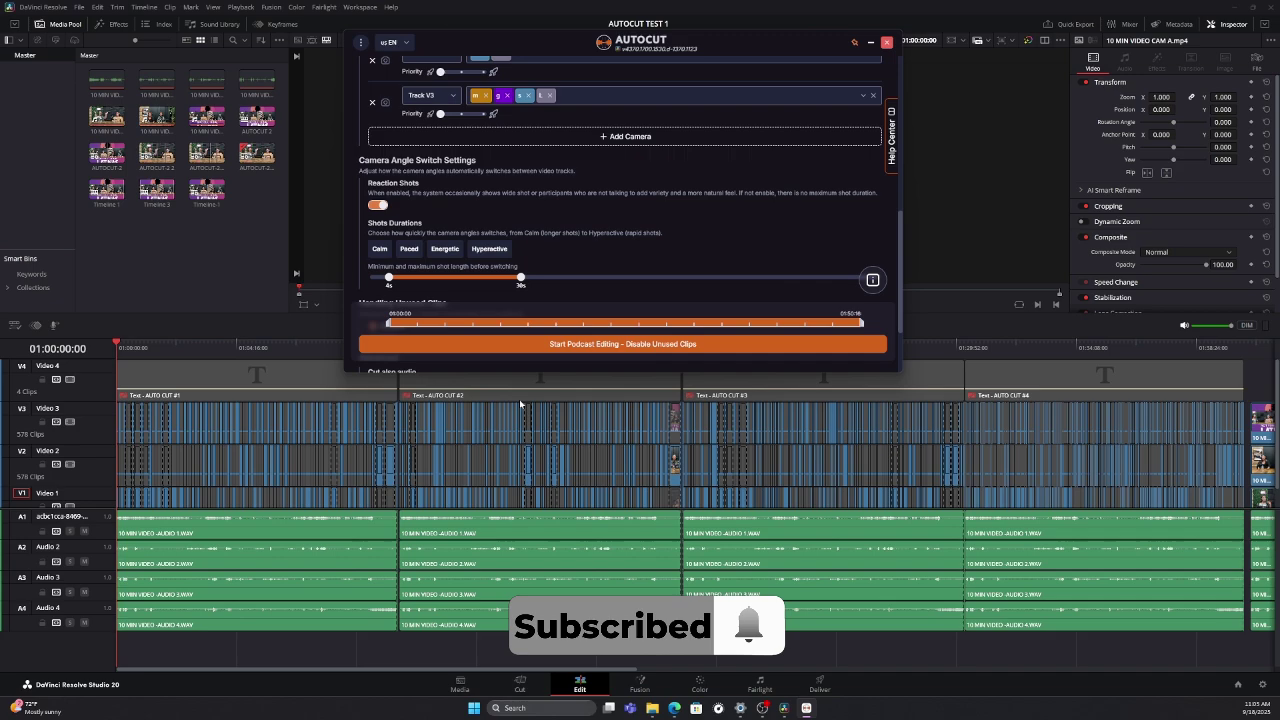
{"action": "left_click", "coordinate": [445, 248]}
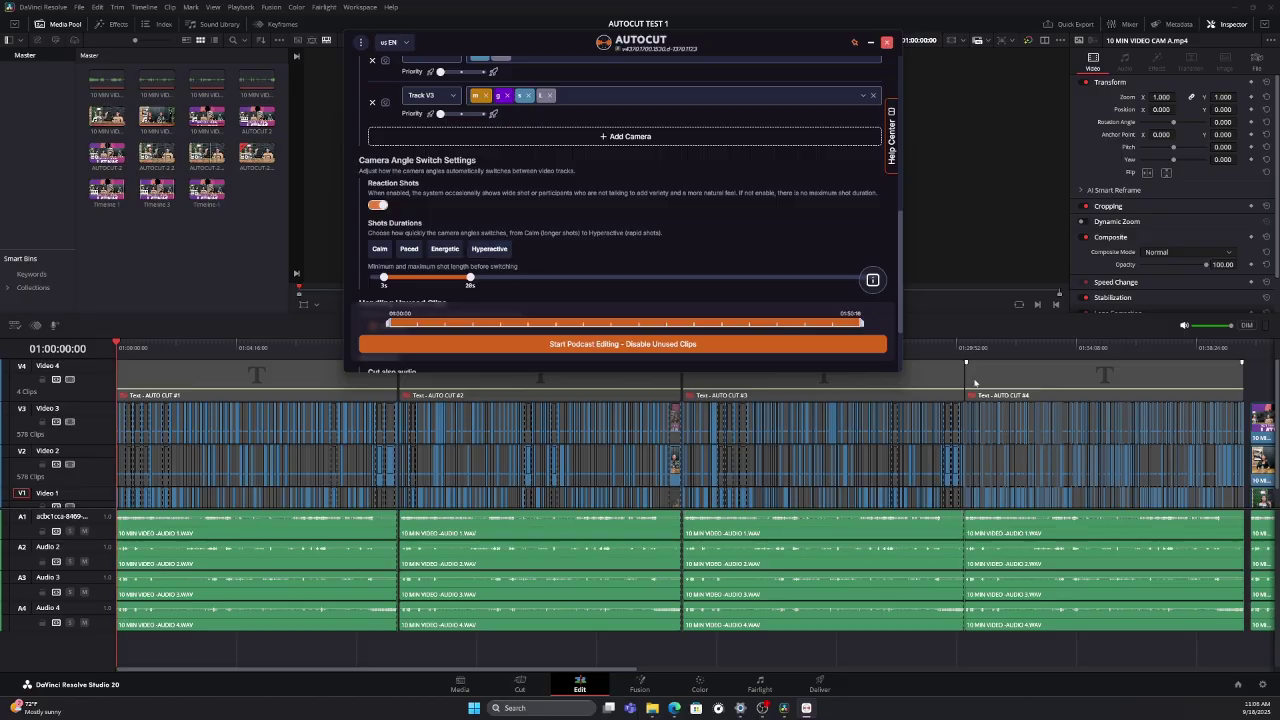
{"action": "left_click", "coordinate": [489, 248]}
{"action": "left_click", "coordinate": [408, 249]}
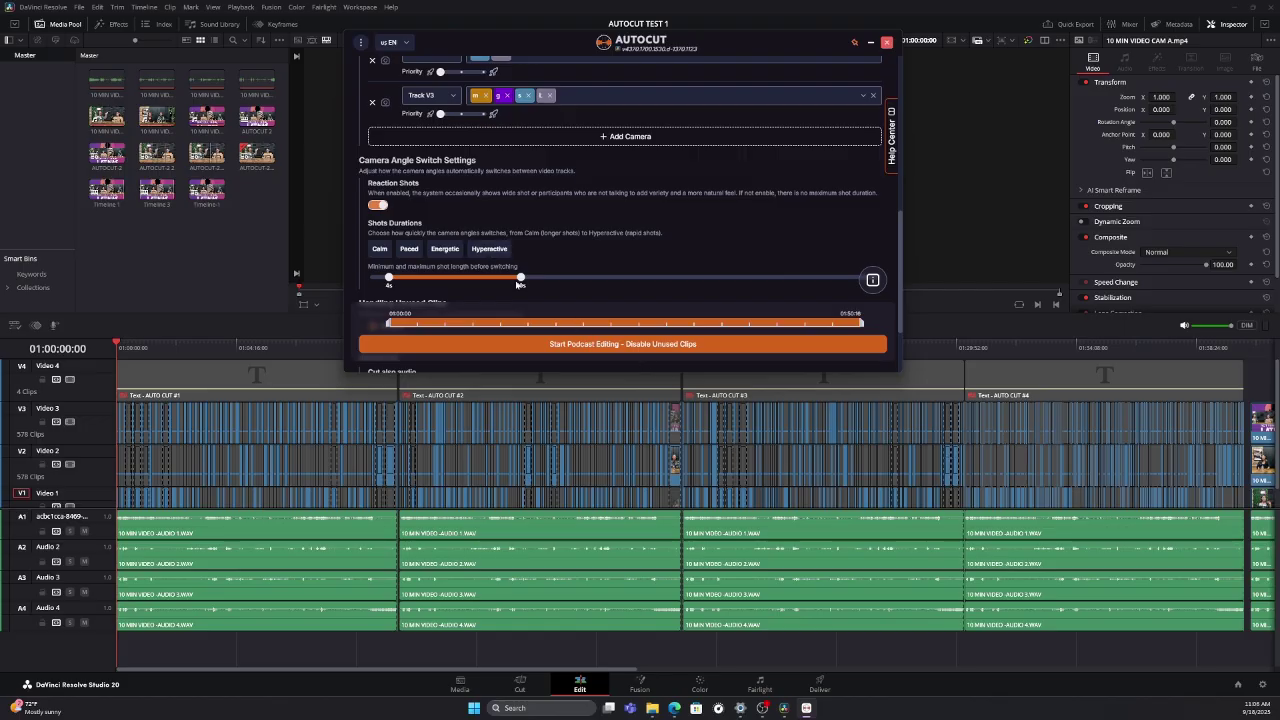
{"action": "left_click_drag", "start_coordinate": [521, 283], "coordinate": [383, 283]}
{"action": "scroll", "coordinate": [592, 263], "scroll_direction": "down", "scroll_amount": 2}
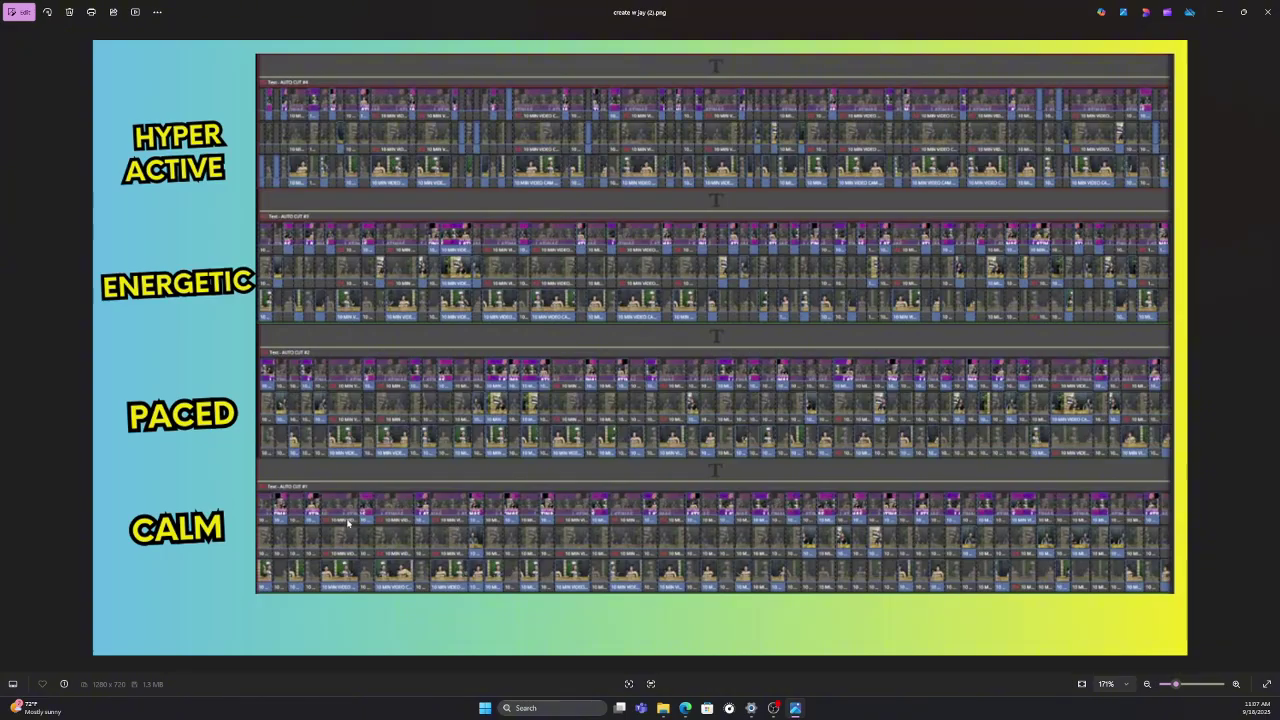
Examine the cut density of the Calm, Paced, Energetic and Hyperactive timelines up close in the comparison image.
{"action": "scroll", "coordinate": [348, 522], "scroll_direction": "up", "scroll_amount": 3}
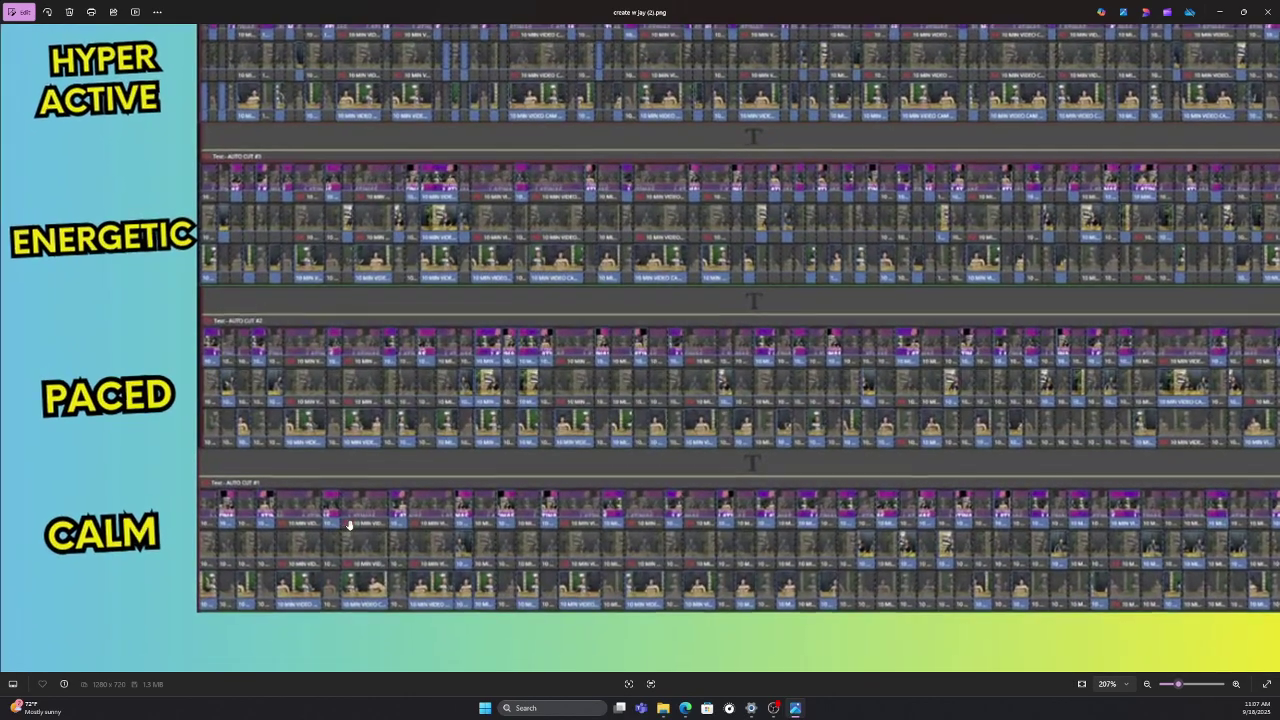
{"action": "scroll", "coordinate": [348, 522], "scroll_direction": "up", "scroll_amount": 3}
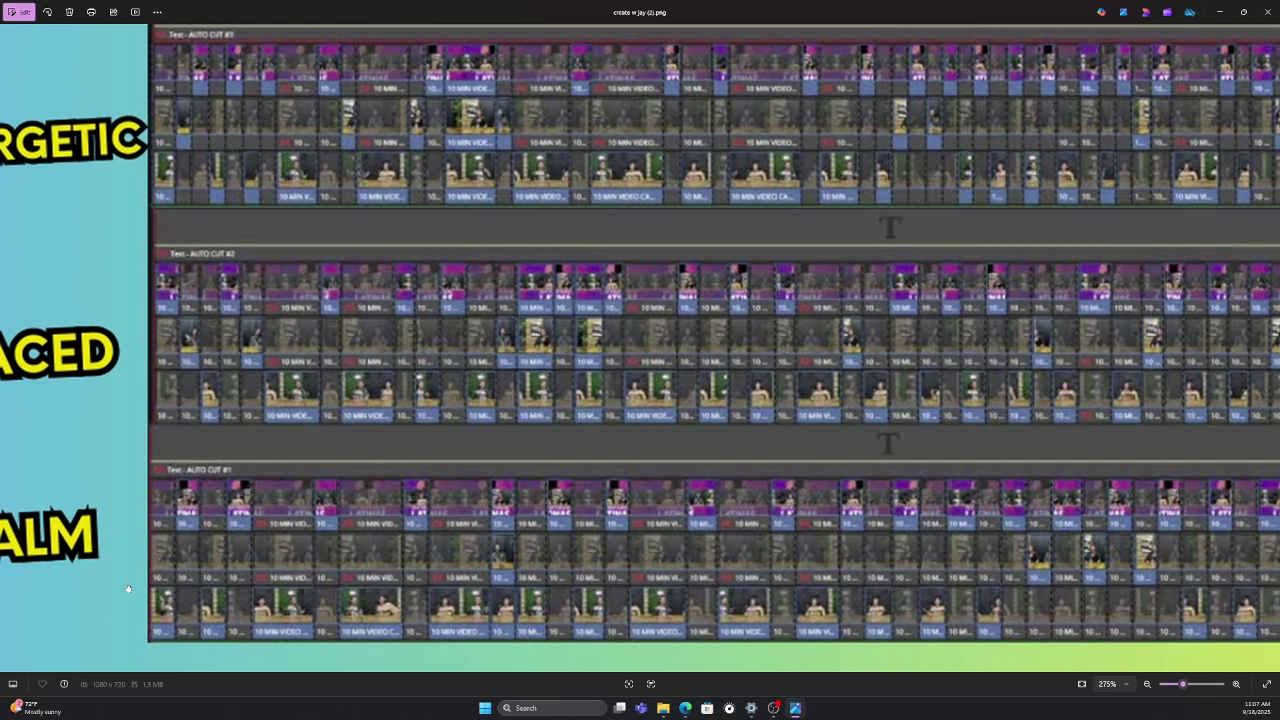
{"action": "left_click_drag", "start_coordinate": [128, 589], "coordinate": [206, 592]}
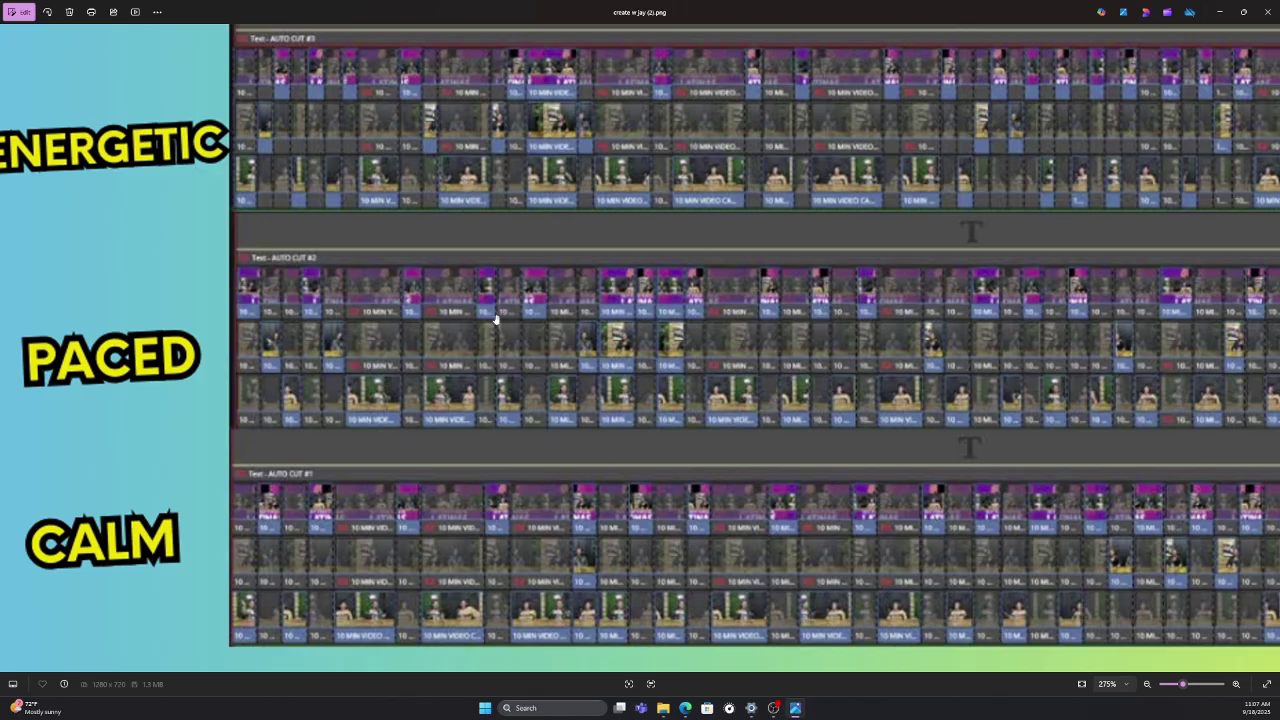
{"action": "left_click_drag", "start_coordinate": [391, 333], "coordinate": [412, 431]}
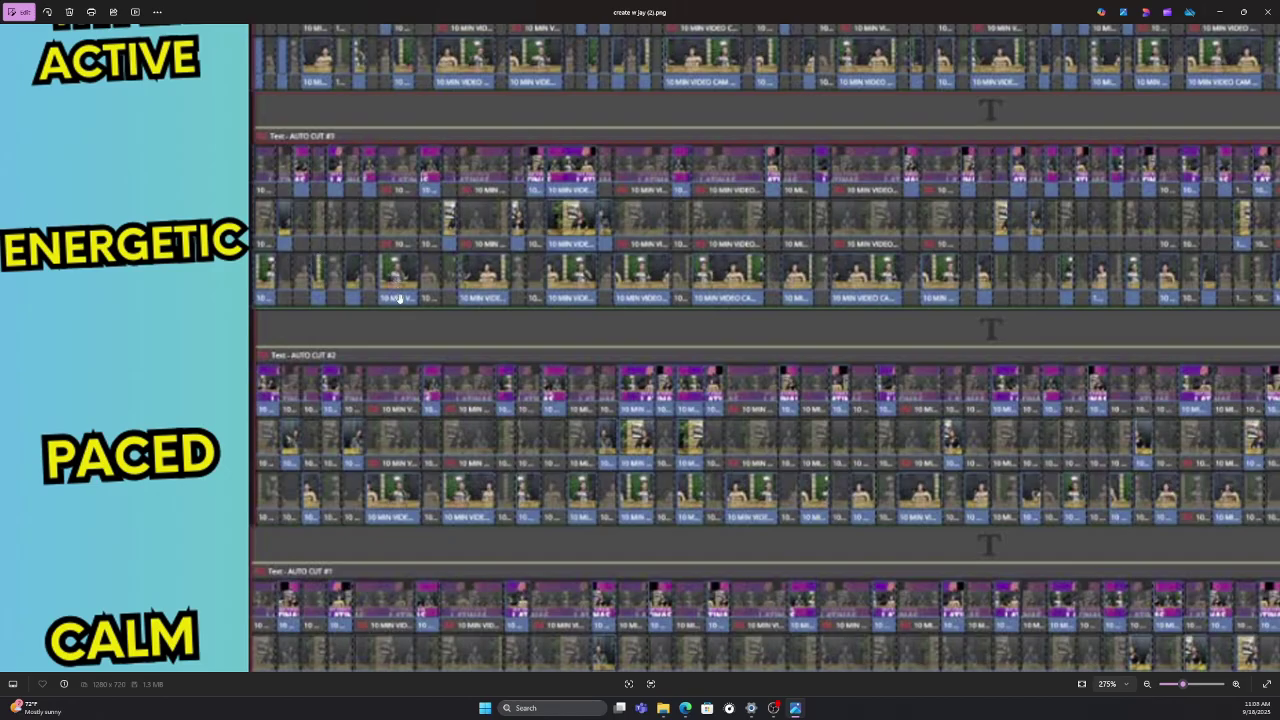
{"action": "left_click_drag", "start_coordinate": [400, 305], "coordinate": [402, 222]}
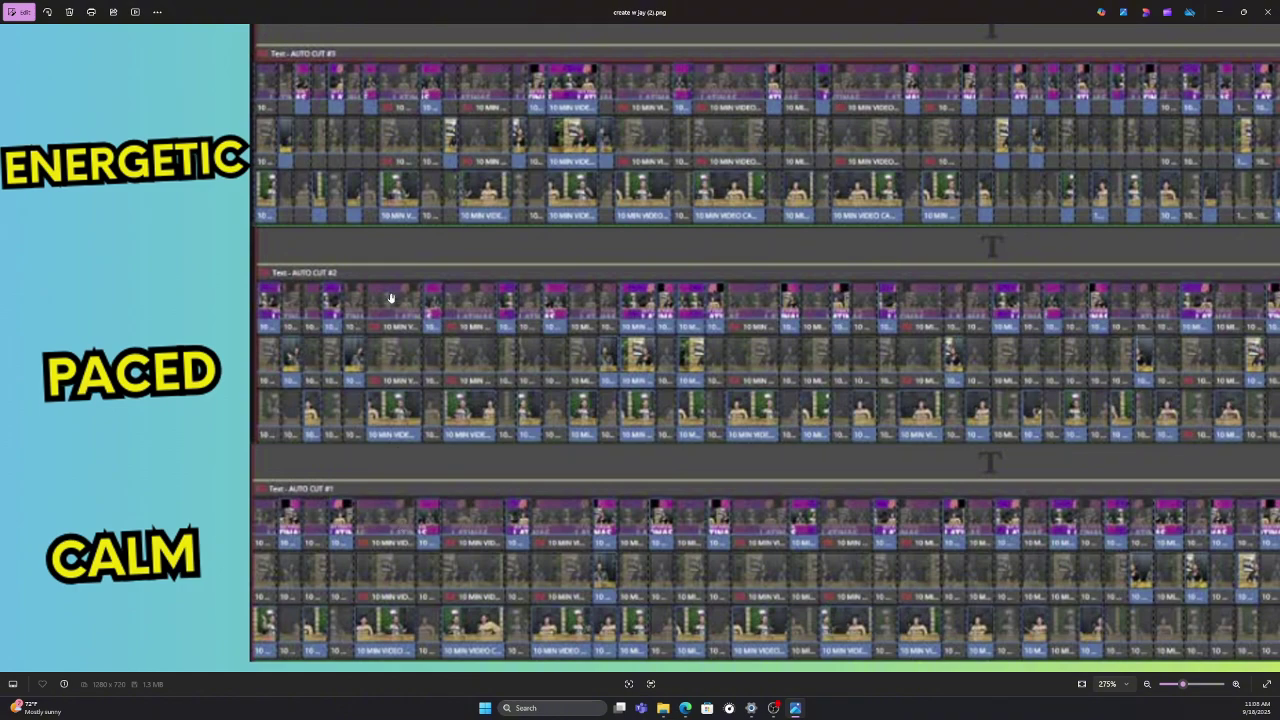
{"action": "left_click_drag", "start_coordinate": [392, 210], "coordinate": [392, 350]}
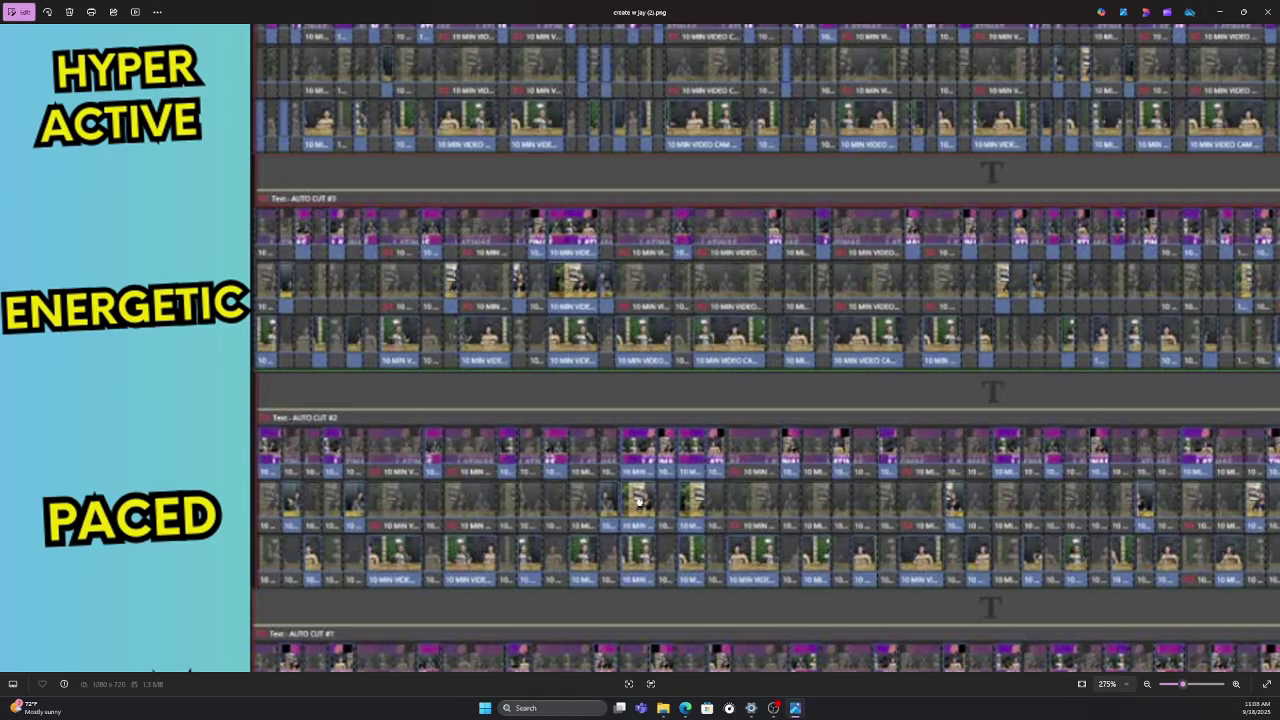
{"action": "left_click_drag", "start_coordinate": [640, 503], "coordinate": [639, 451]}
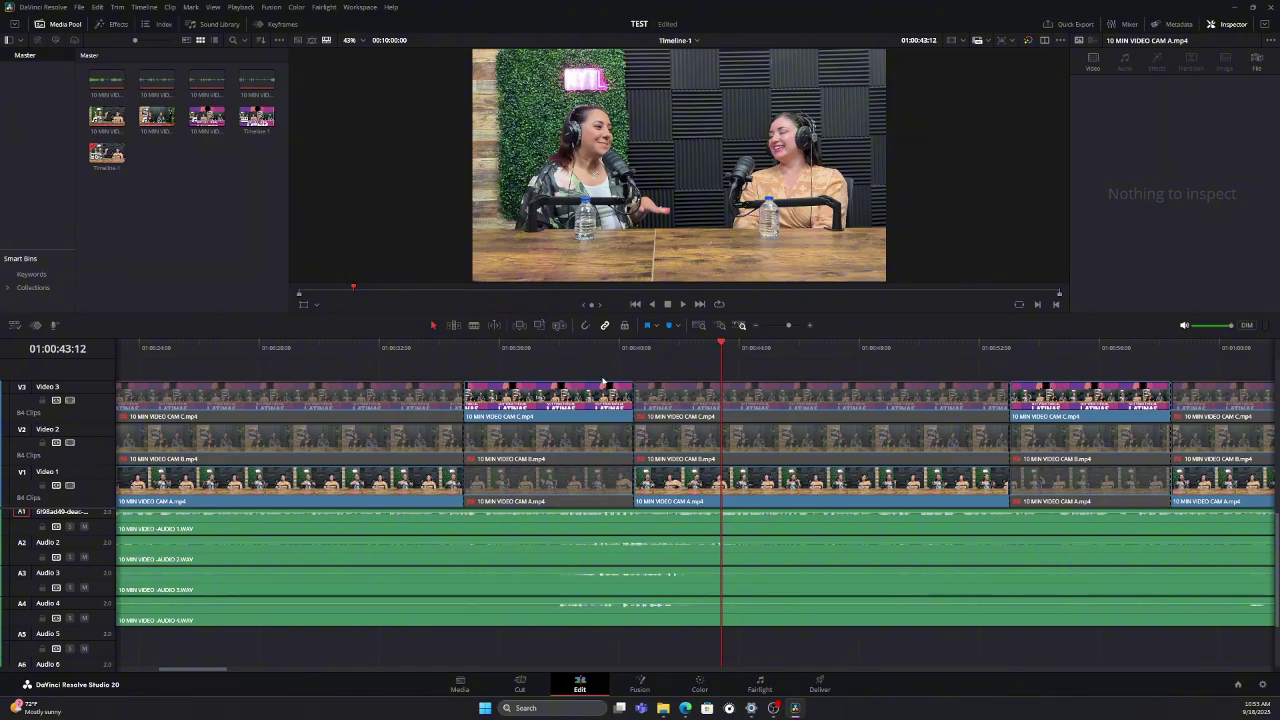
Split the CAM C clip on Video 3 at 01:00:43:12 and enable the part before the cut.
{"action": "left_click", "coordinate": [810, 325]}
{"action": "left_click", "coordinate": [810, 325]}
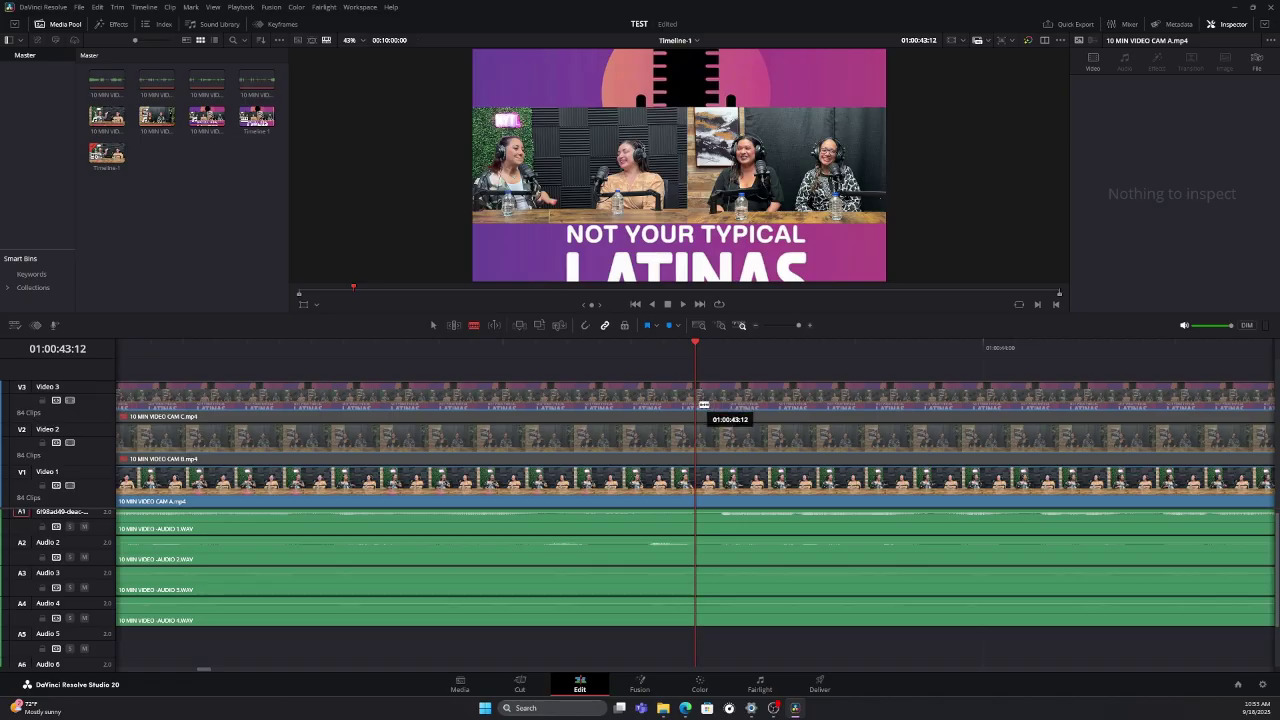
{"action": "left_click", "coordinate": [703, 405]}
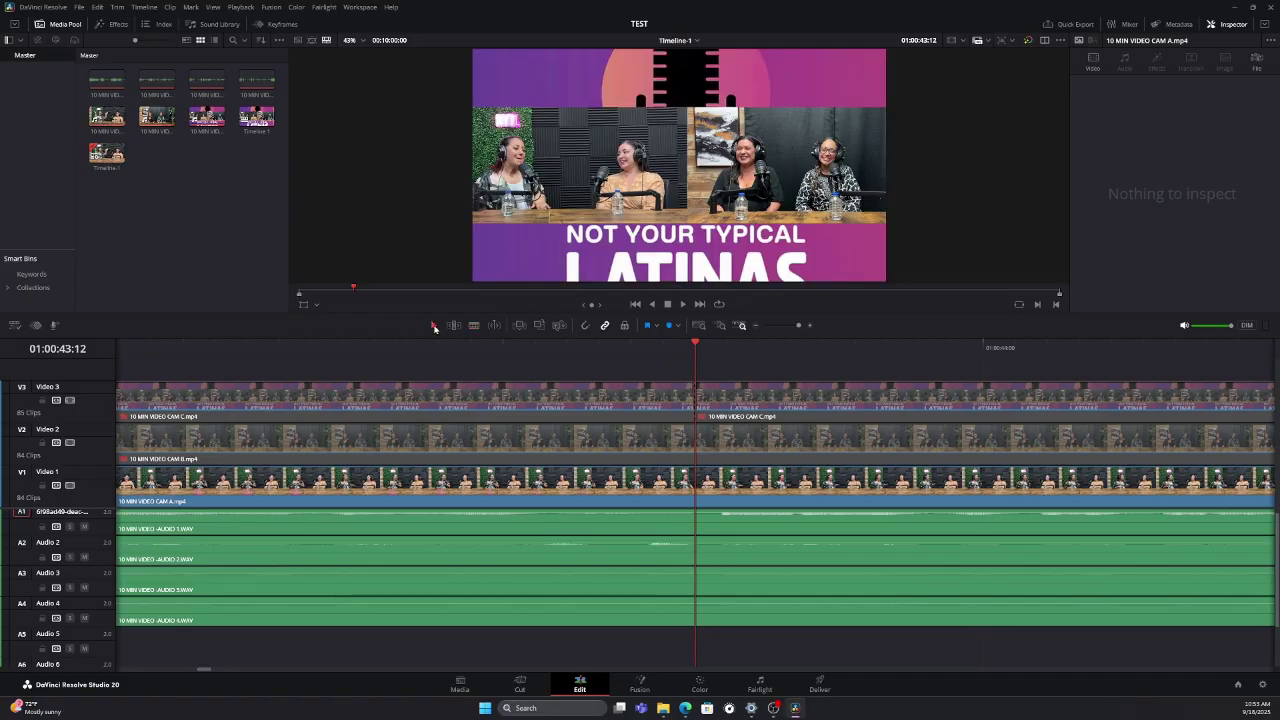
{"action": "left_click", "coordinate": [651, 399]}
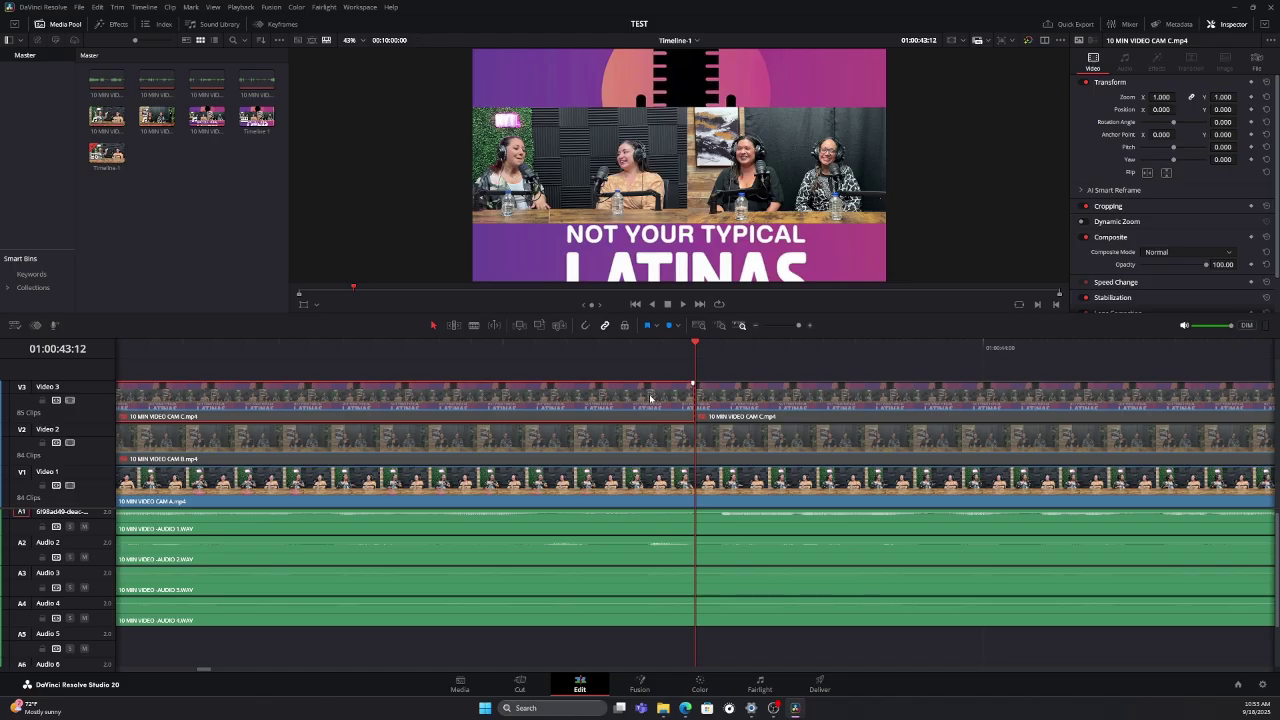
{"action": "right_click", "coordinate": [651, 399]}
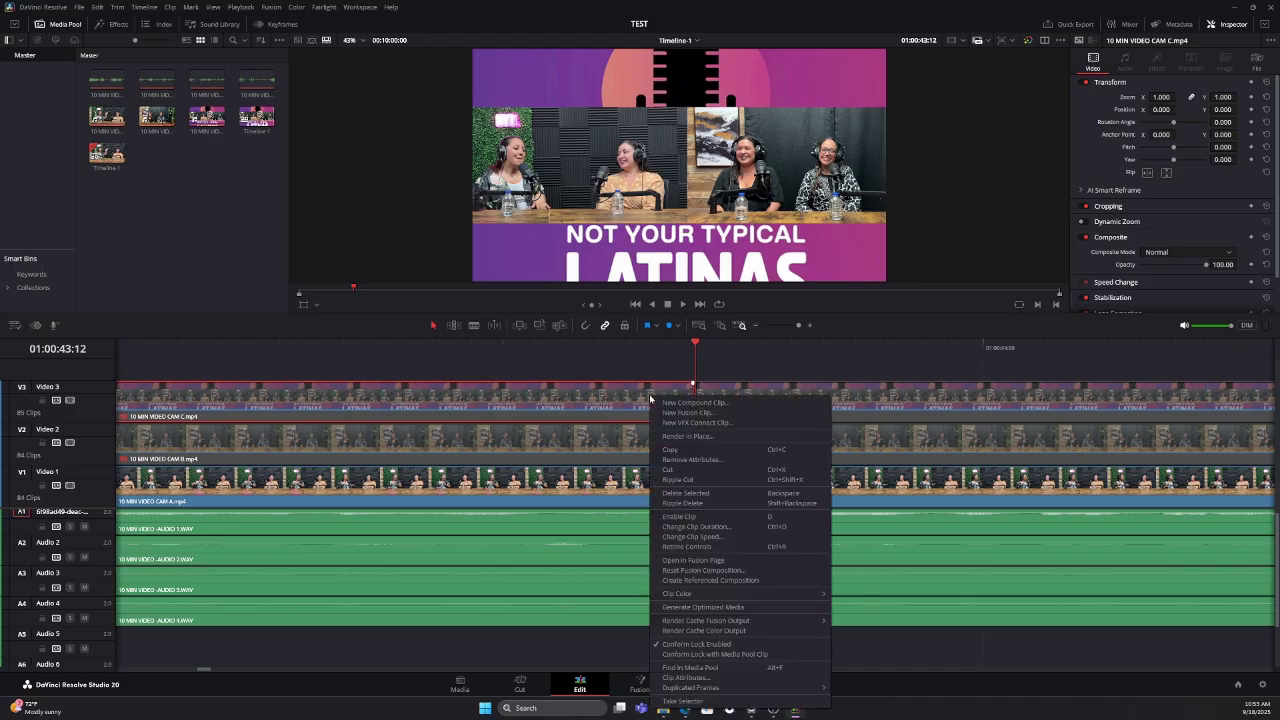
{"action": "left_click", "coordinate": [709, 517]}
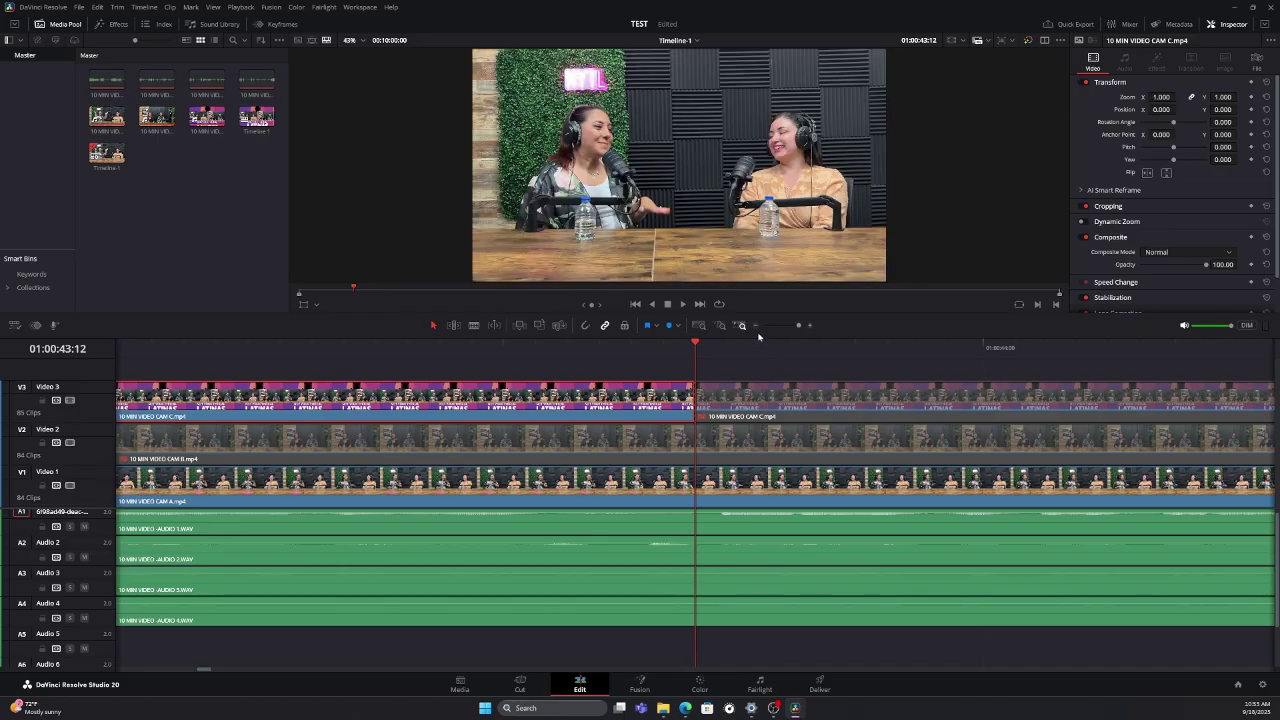
Disable the CAM C segment before the cut on Video 3 and play the timeline from 01:00:40:06 to preview the CAM A shot.
{"action": "left_click", "coordinate": [755, 325]}
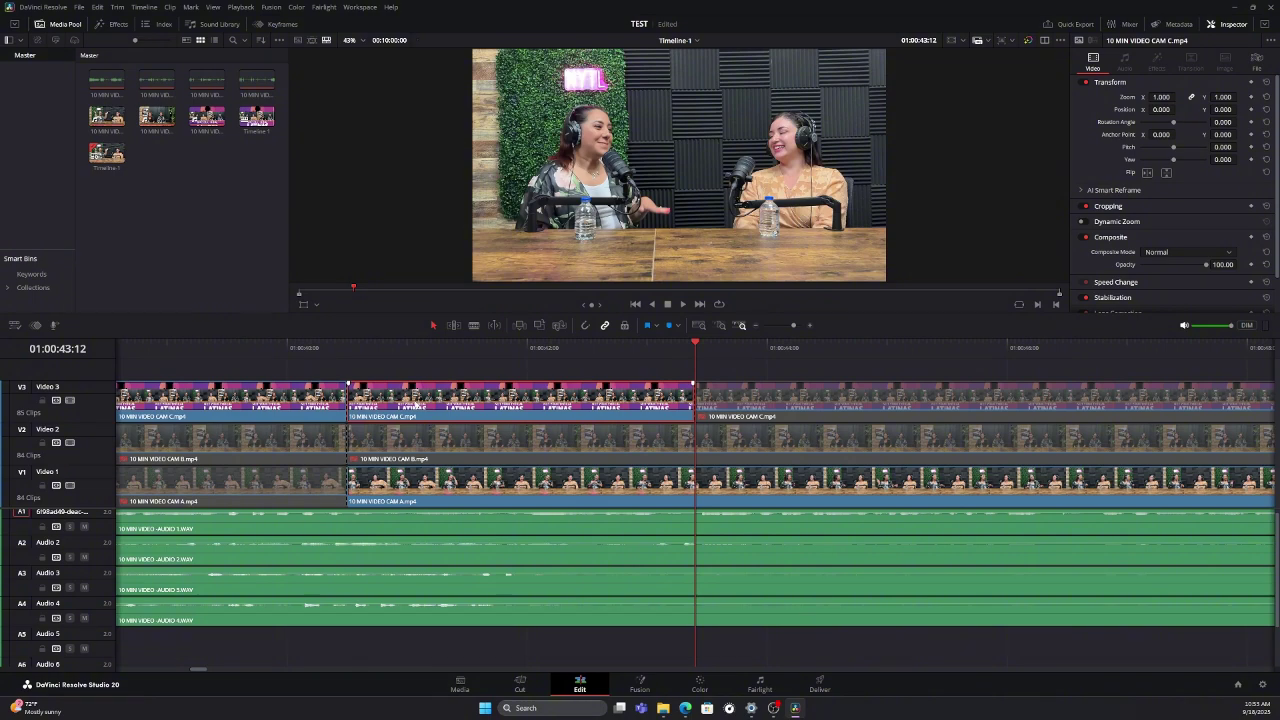
{"action": "key", "text": "d"}
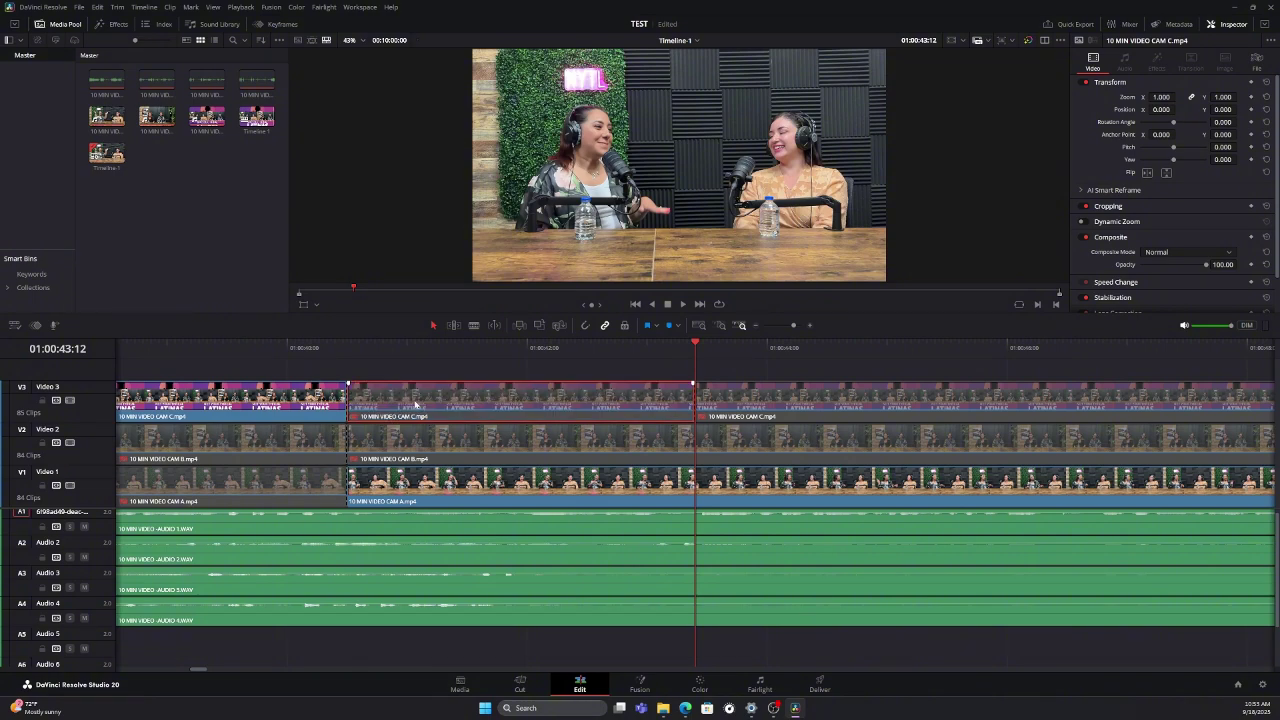
{"action": "key", "text": "d"}
{"action": "key", "text": "d"}
{"action": "left_click", "coordinate": [311, 347]}
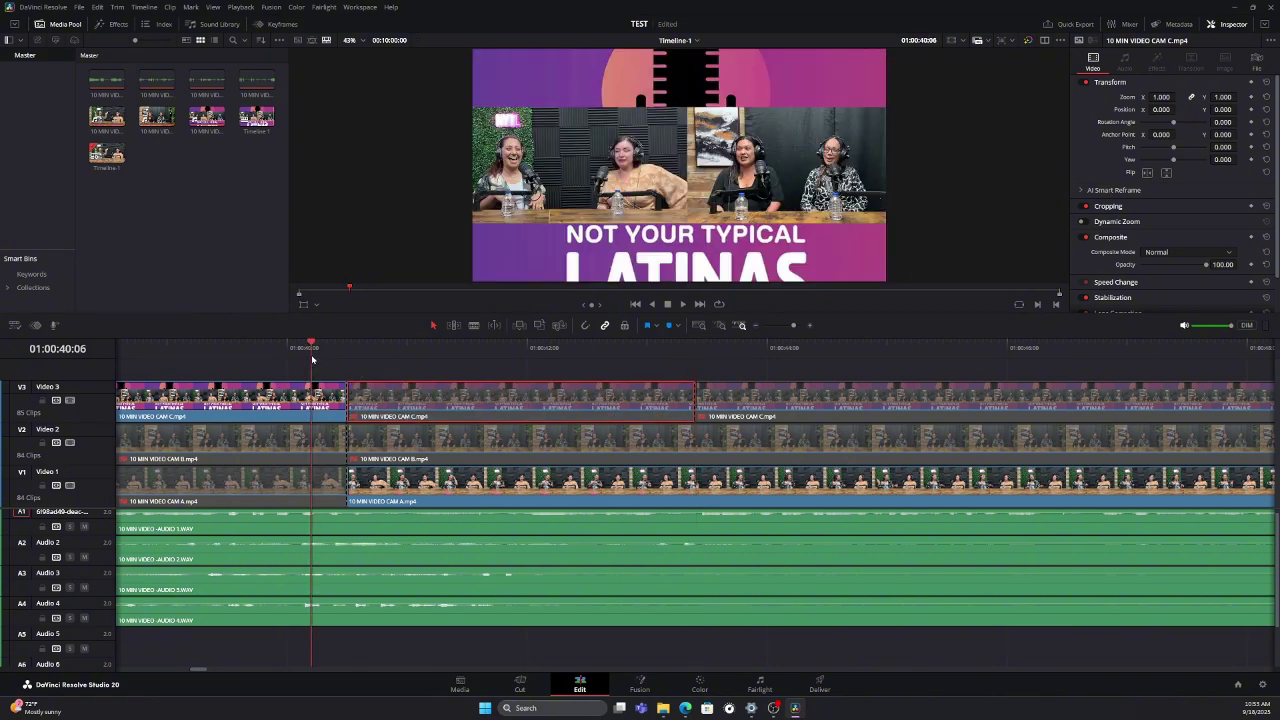
{"action": "left_click", "coordinate": [683, 304]}
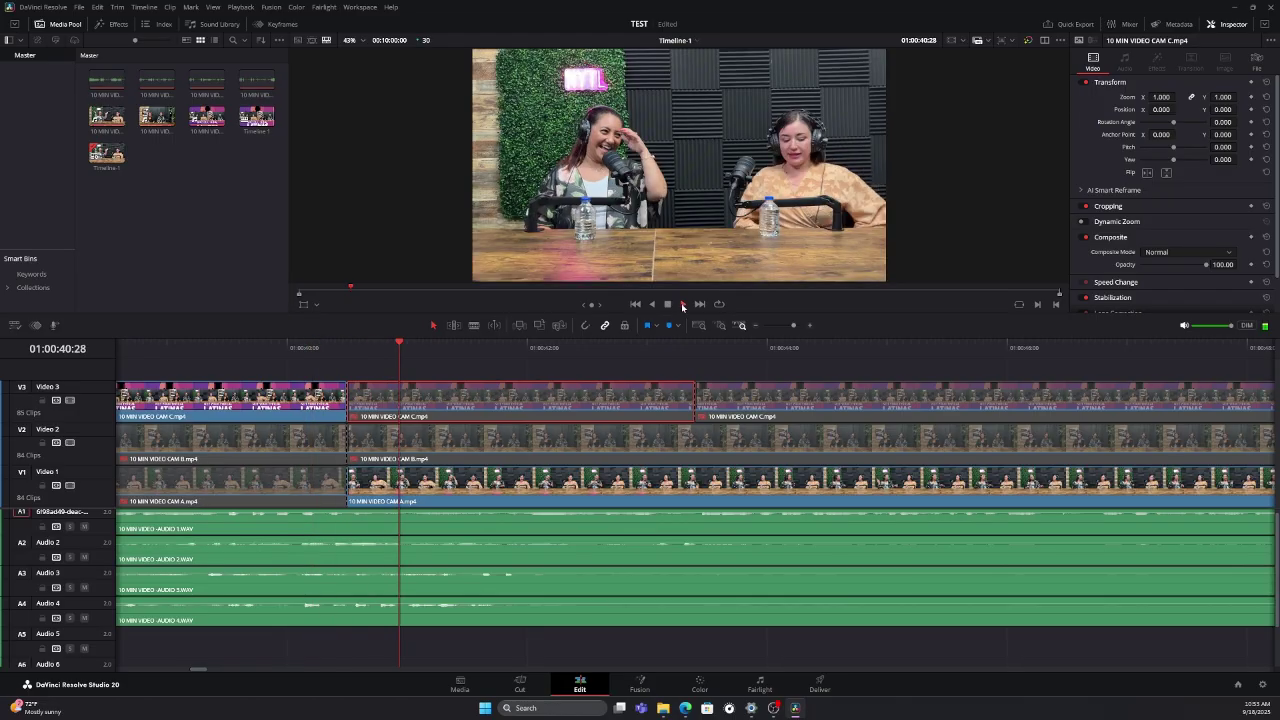
{"action": "key", "text": "space"}
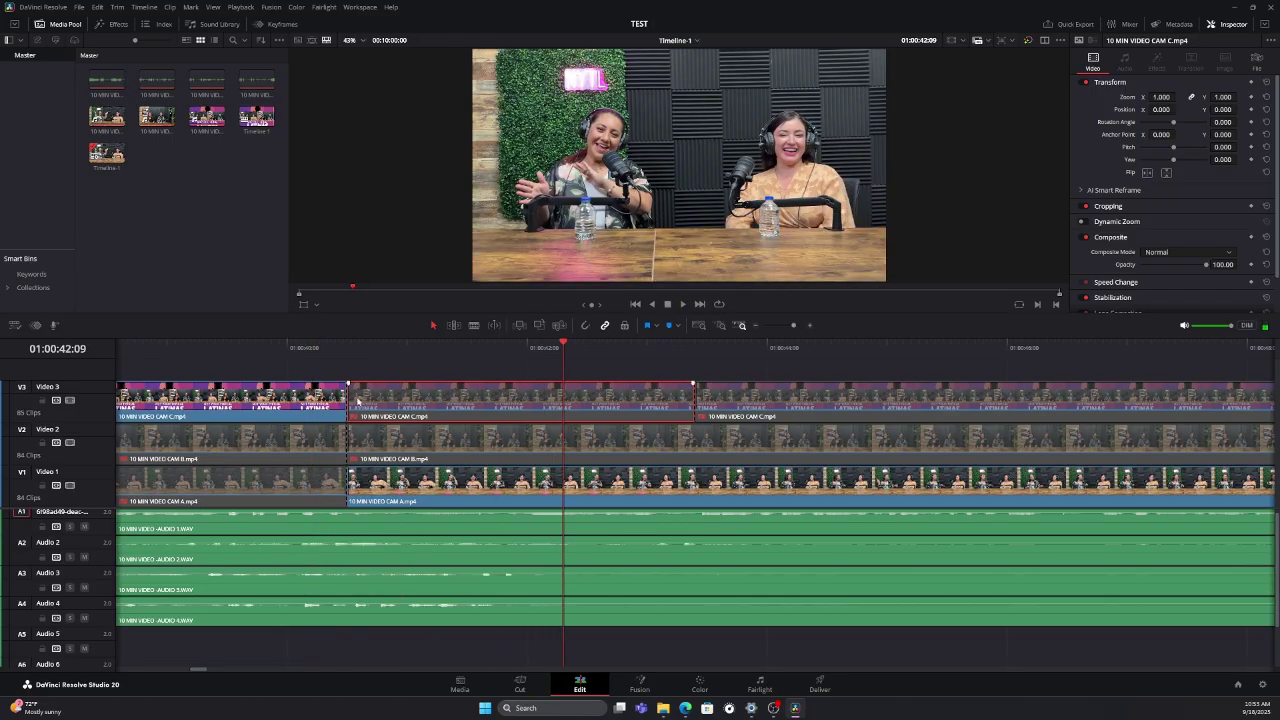
Re-enable the CAM C segment before the cut on Video 3 and play the timeline from 01:00:39:21 across the cut.
{"action": "key", "text": "d"}
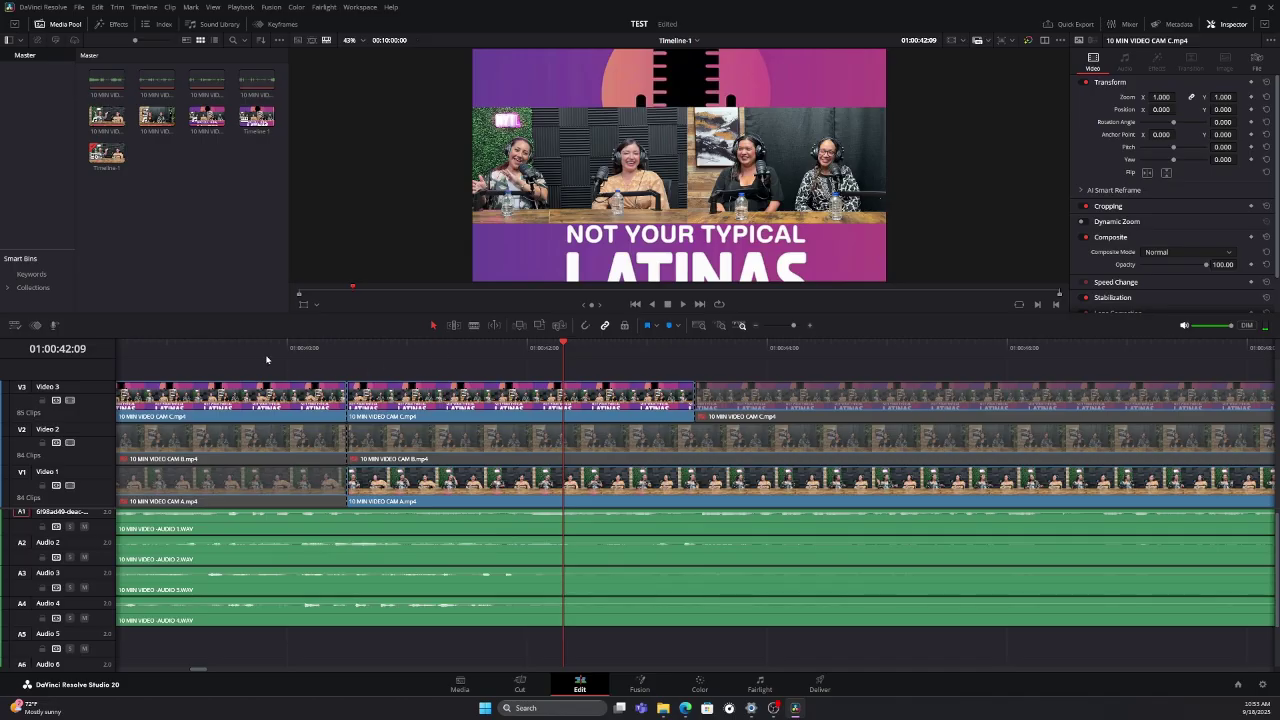
{"action": "left_click", "coordinate": [251, 349]}
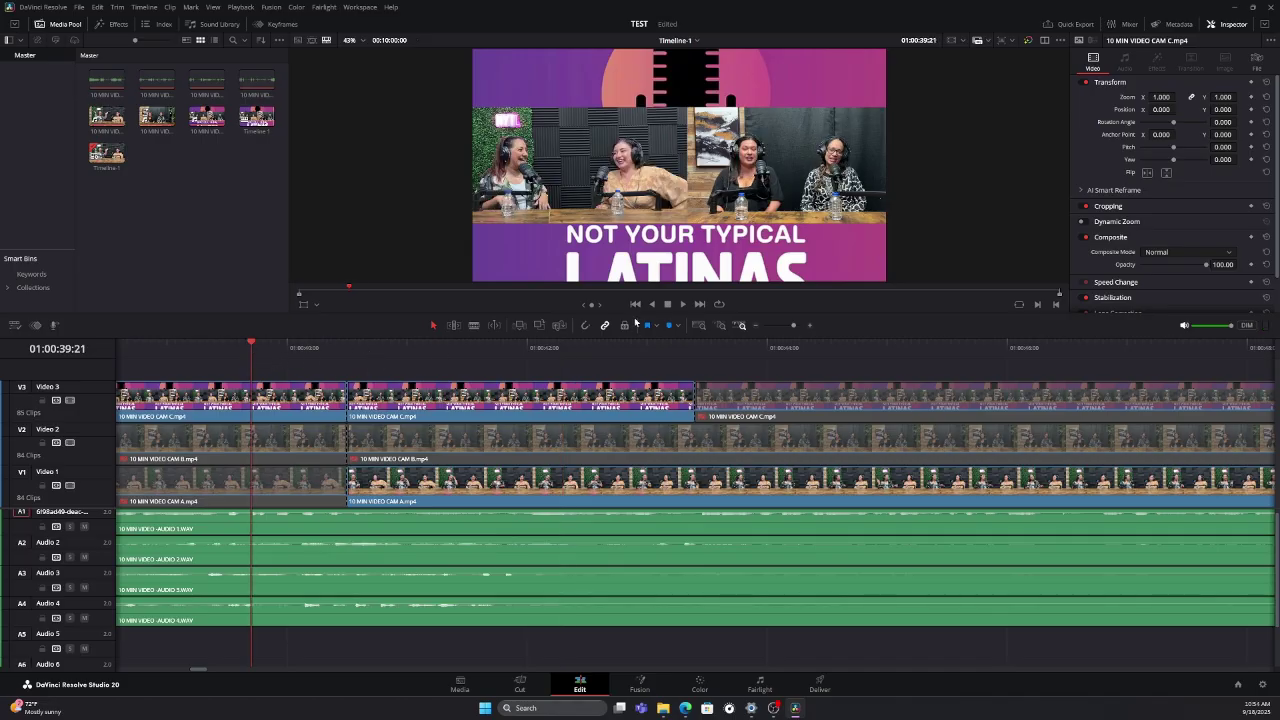
{"action": "left_click", "coordinate": [683, 305]}
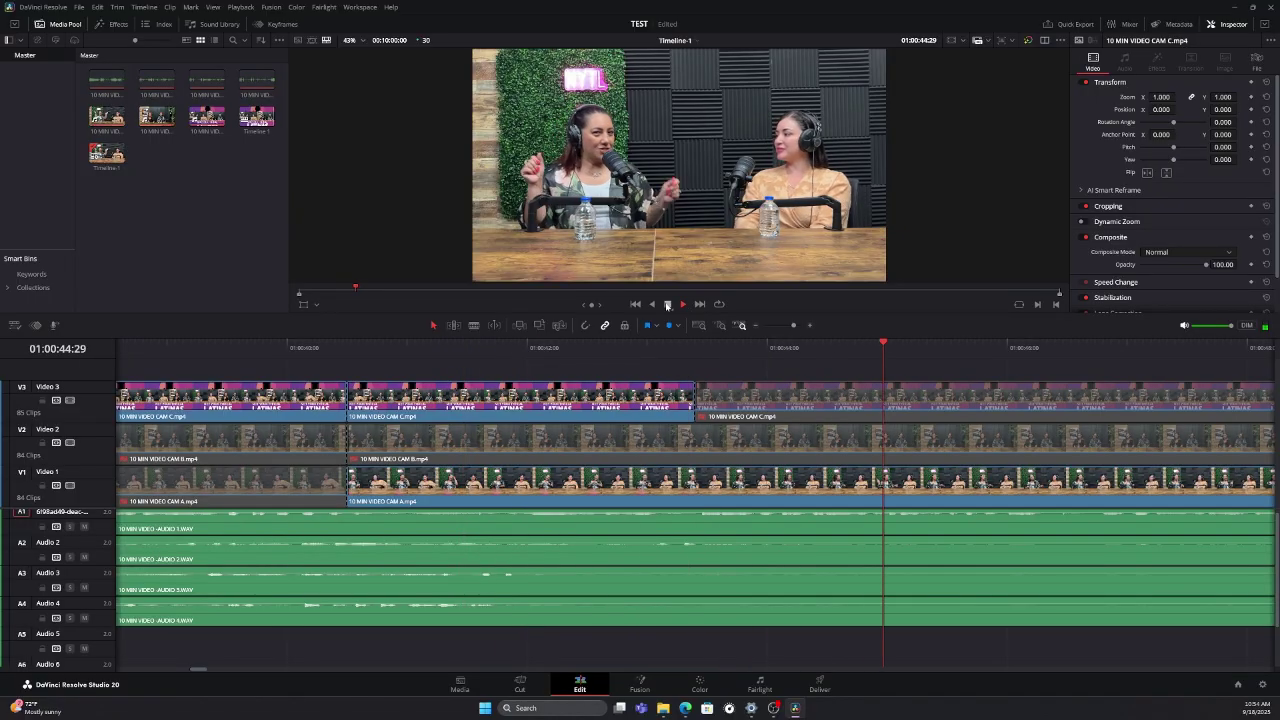
{"action": "left_click", "coordinate": [683, 305]}
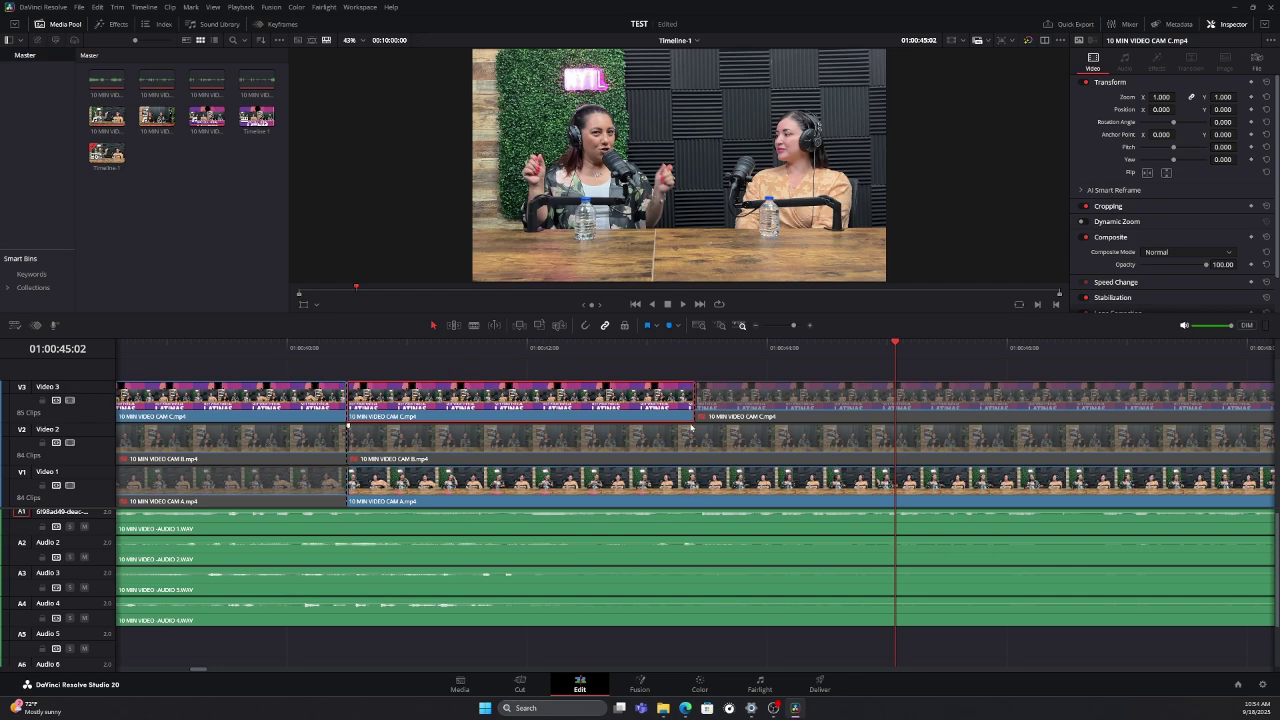
Disable the CAM C segment before the cut on Video 3, save the project, and select the CAM A clip below it on Video 1.
{"action": "left_click", "coordinate": [671, 347]}
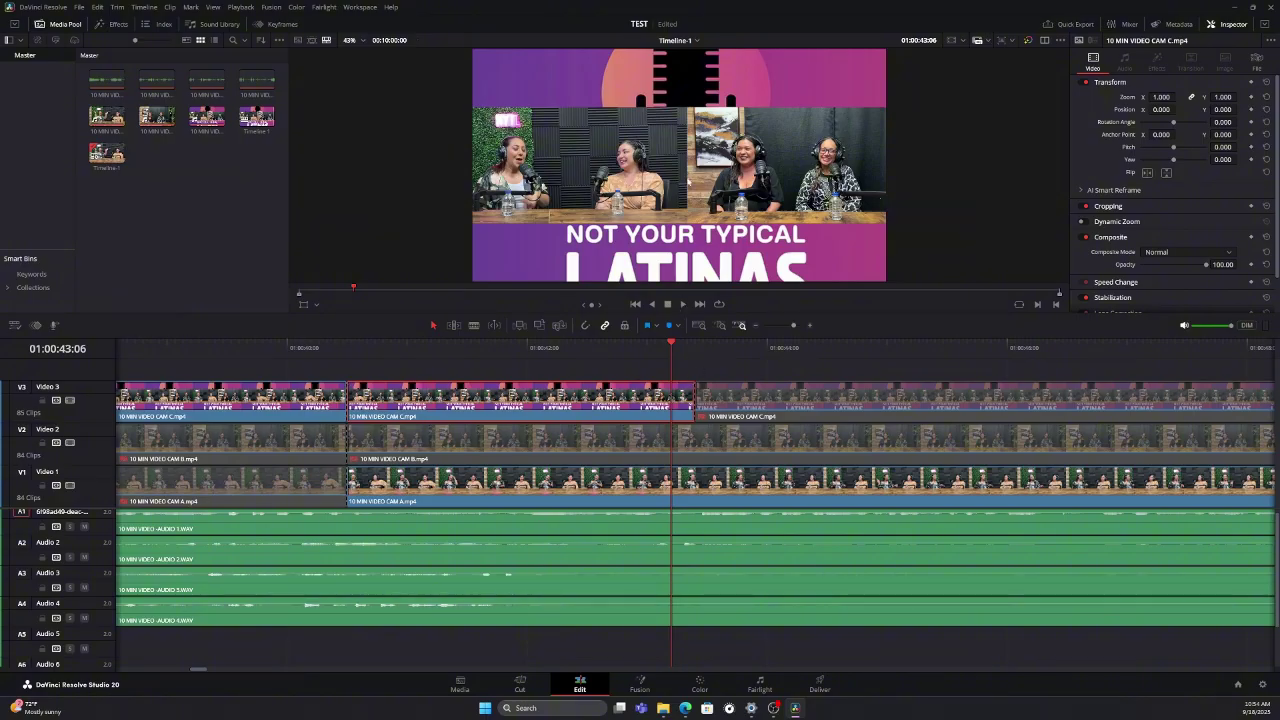
{"action": "key", "text": "d"}
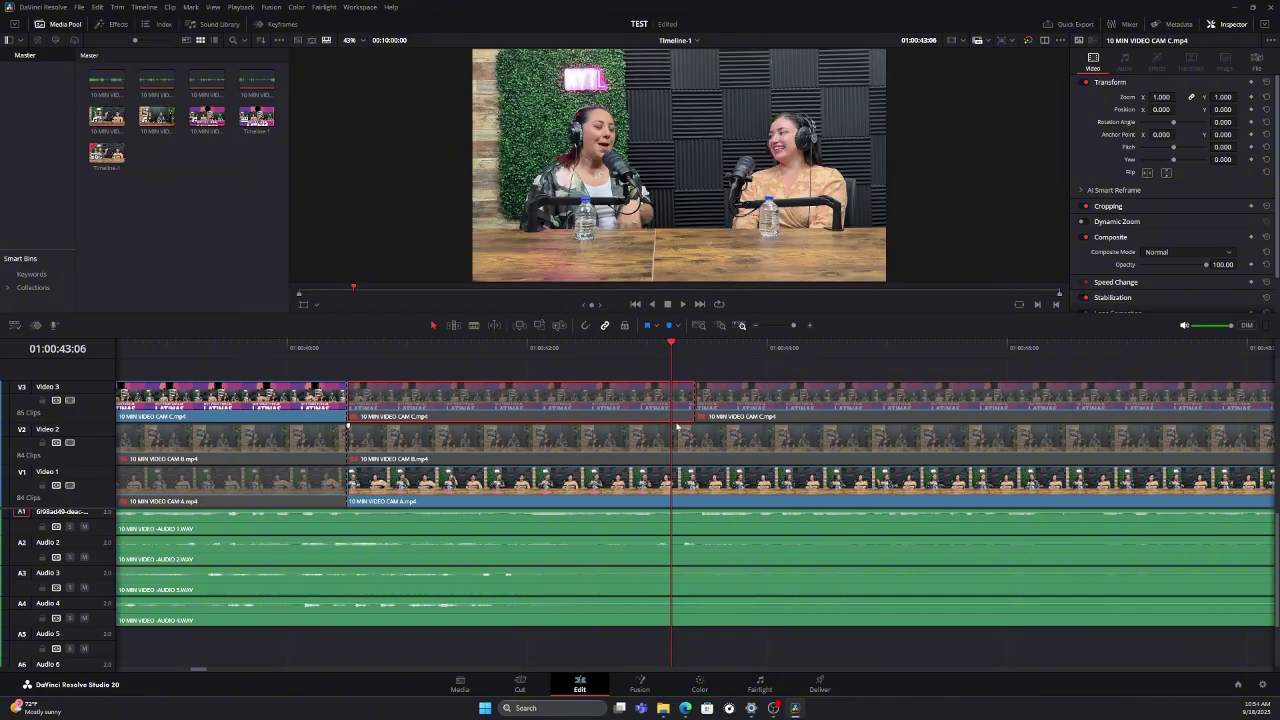
{"action": "key", "text": "ctrl+s"}
{"action": "left_click", "coordinate": [682, 483]}
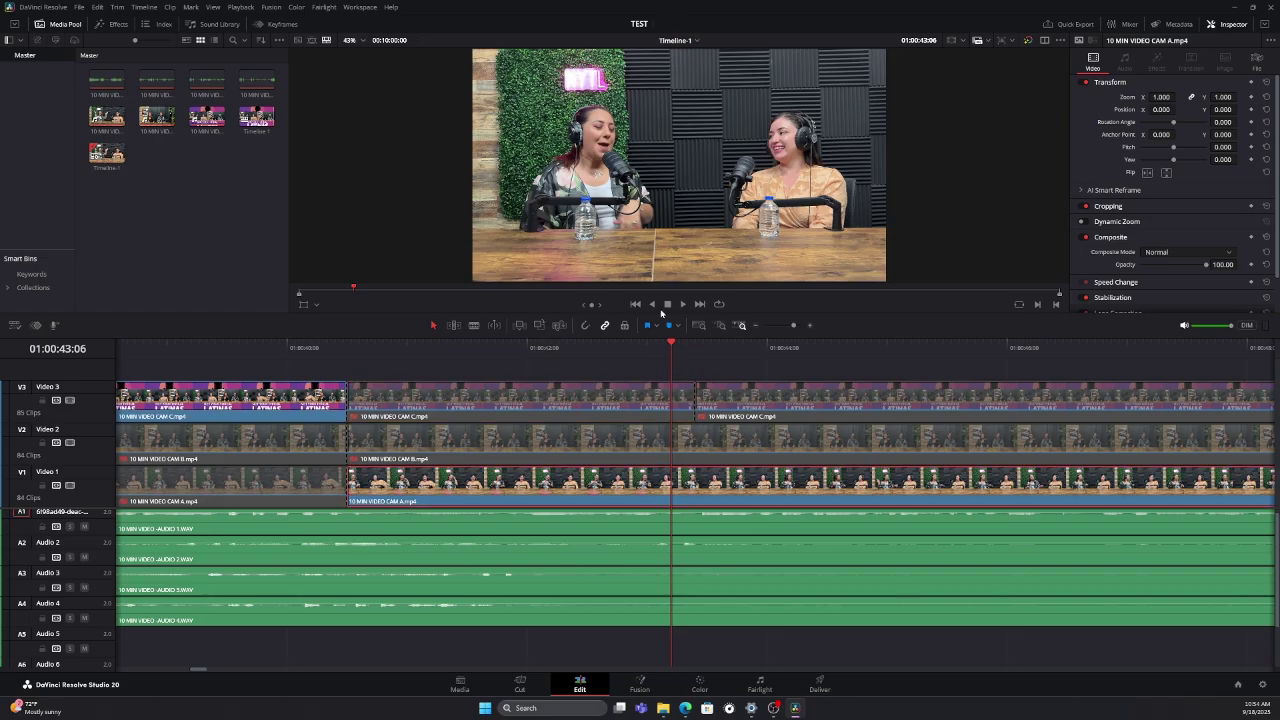
Enable the CAM C segment before the cut on Video 3 and play the timeline from 01:00:42:01 across the cut.
{"action": "left_click", "coordinate": [650, 396]}
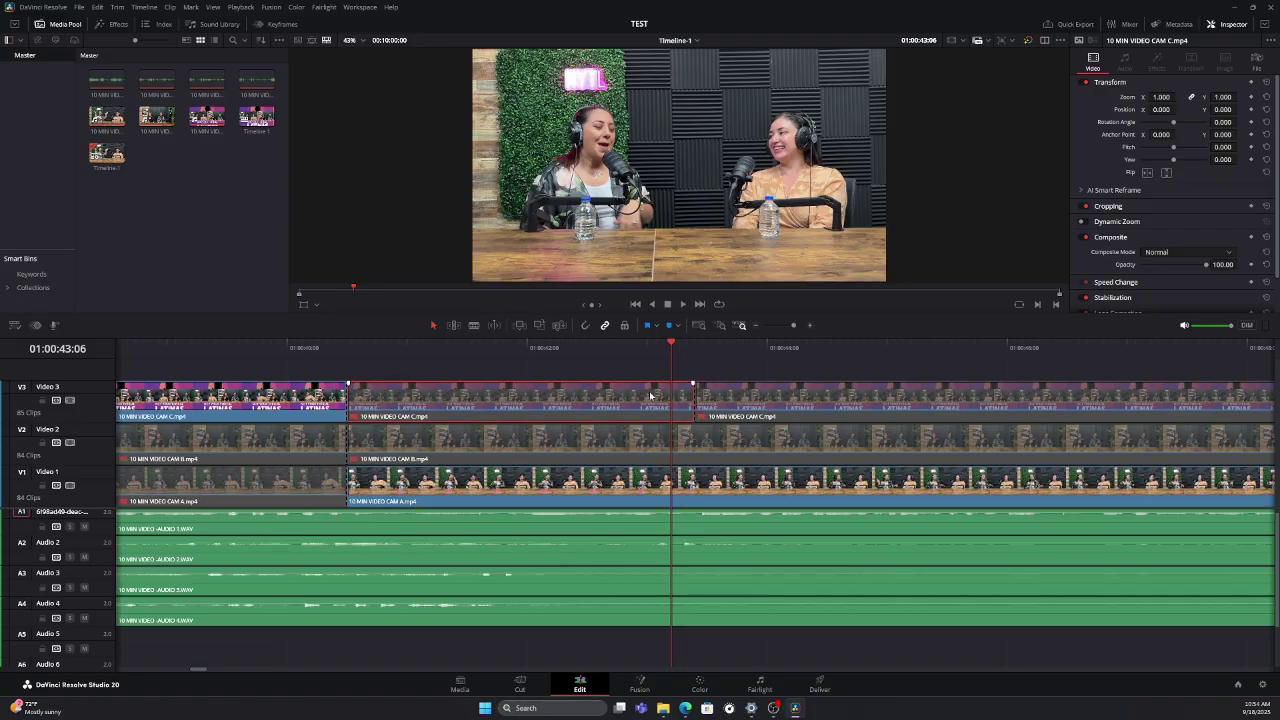
{"action": "key", "text": "d"}
{"action": "left_click", "coordinate": [531, 362]}
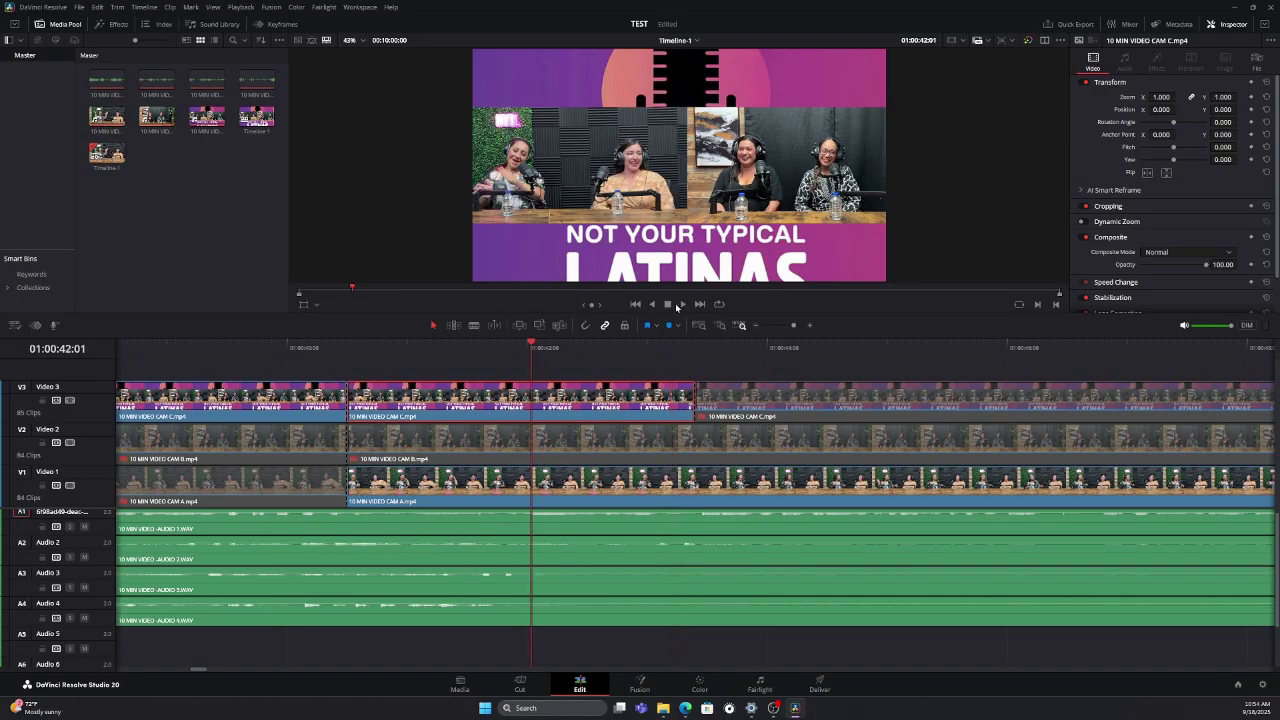
{"action": "left_click", "coordinate": [682, 304]}
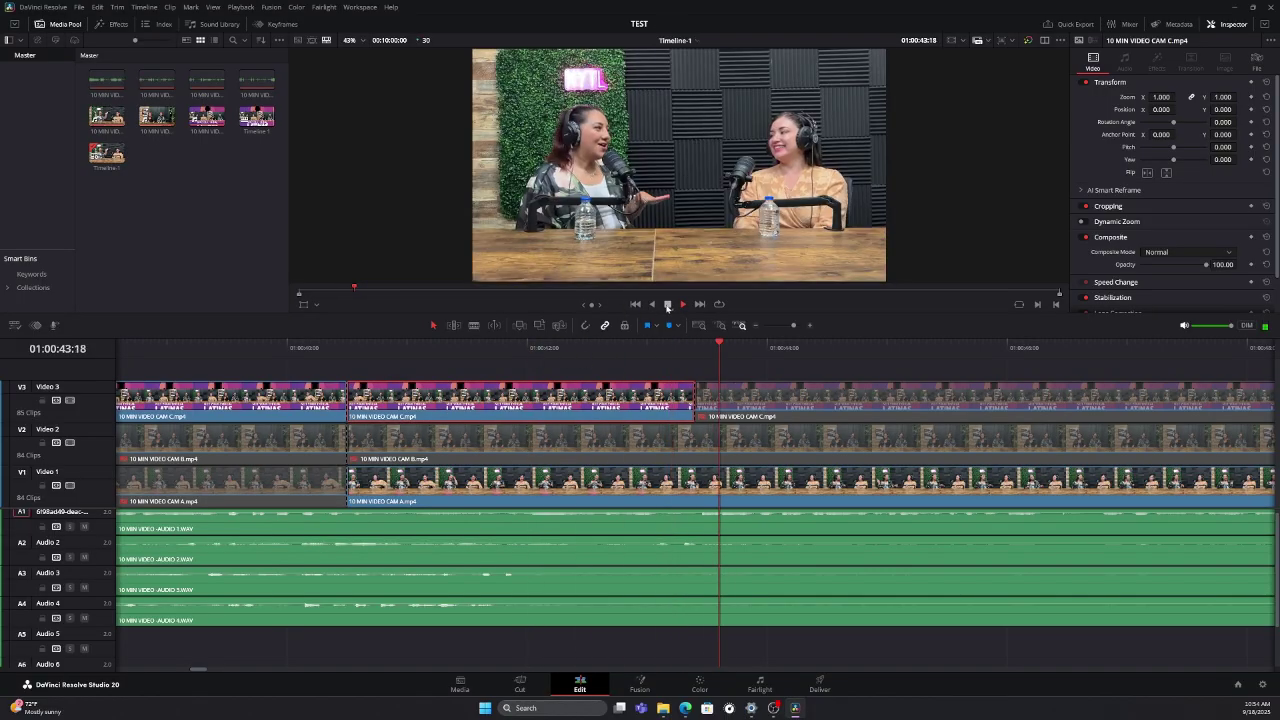
{"action": "left_click", "coordinate": [667, 304]}
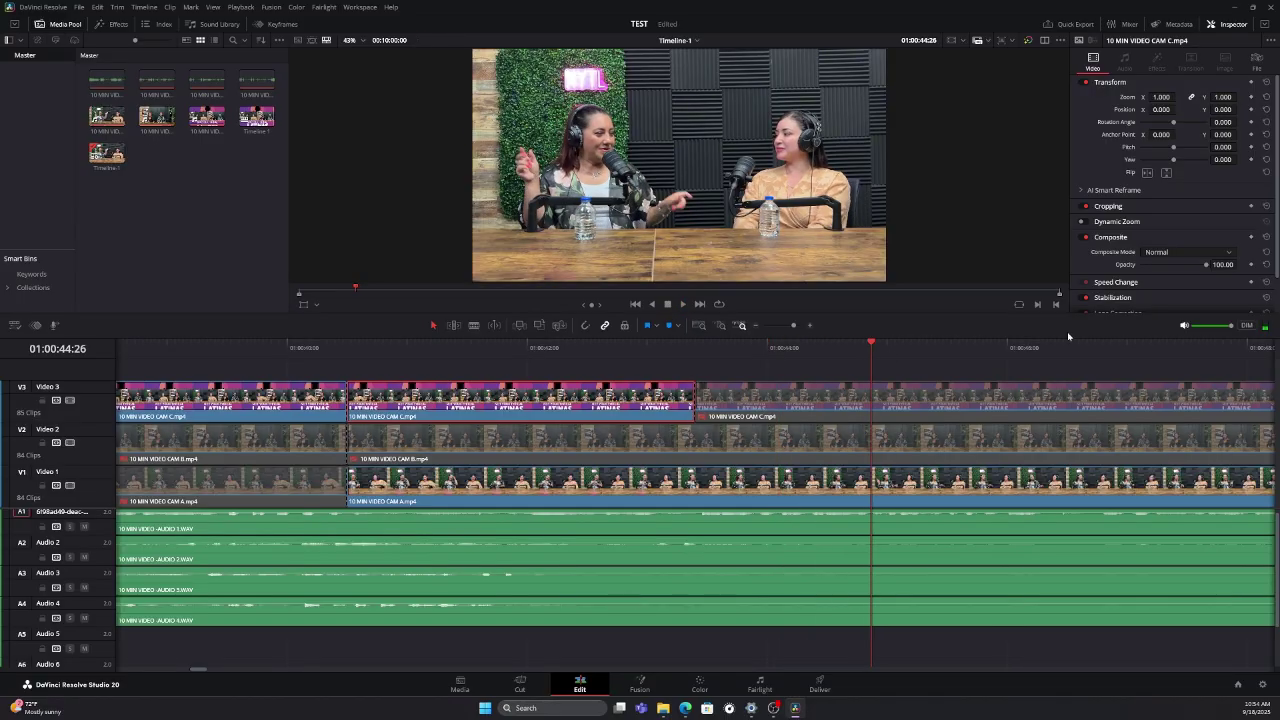
Split the CAM C clip on Video 3 at 01:00:54:07 and save the project.
{"action": "left_click", "coordinate": [755, 326]}
{"action": "left_click_drag", "start_coordinate": [700, 347], "coordinate": [776, 350]}
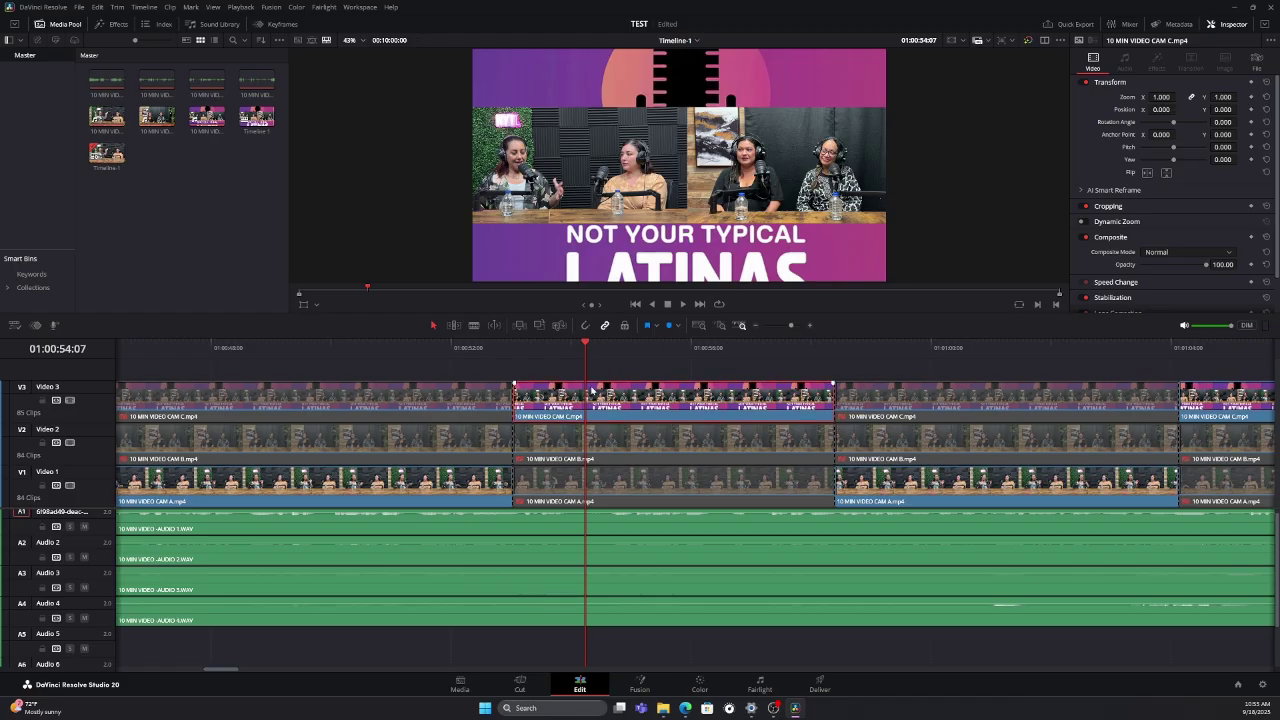
{"action": "key", "text": "b"}
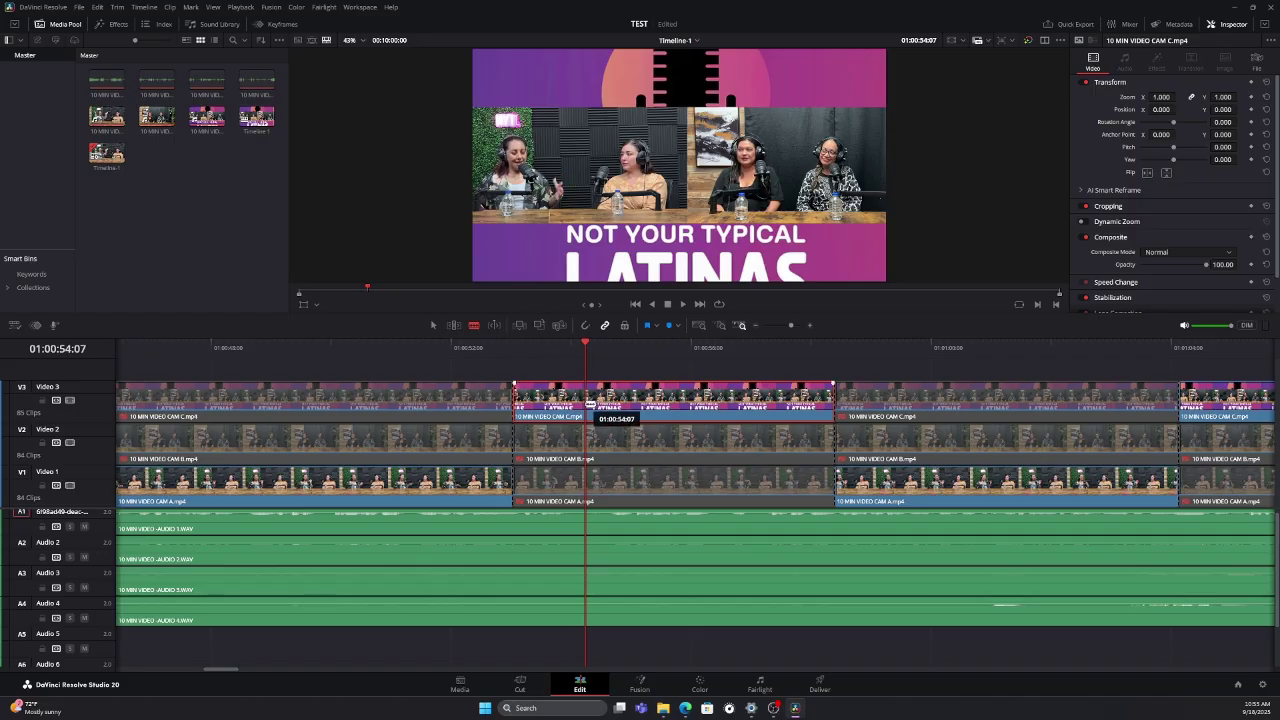
{"action": "left_click", "coordinate": [589, 404]}
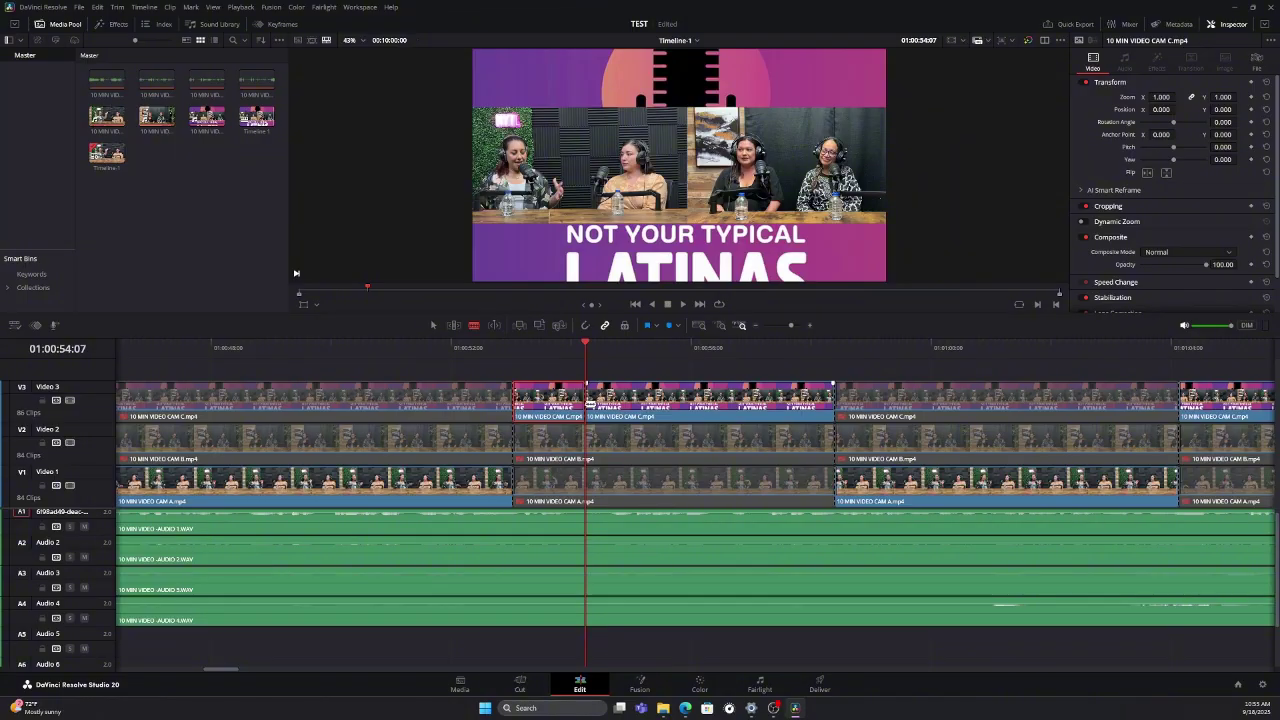
{"action": "key", "text": "ctrl+s"}
Split the CAM A clip on Video 1 at 01:00:54:07, in line with the new CAM C cut.
{"action": "left_click", "coordinate": [757, 327]}
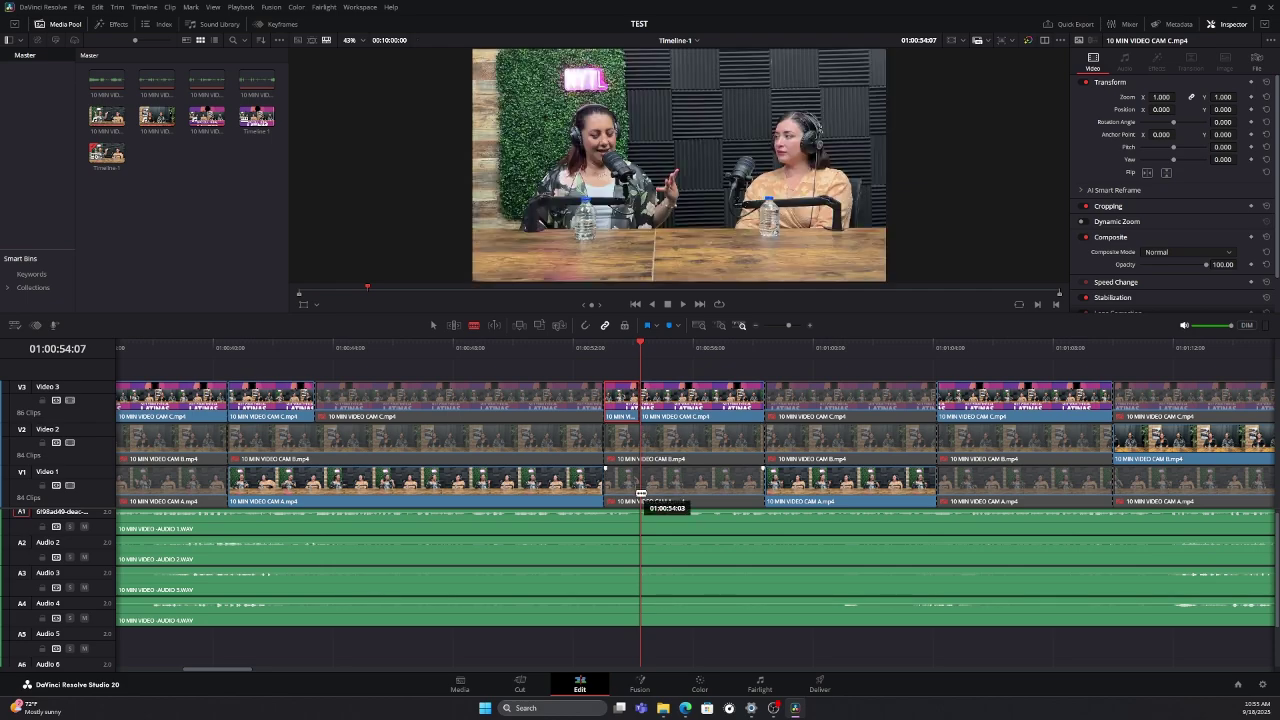
{"action": "left_click", "coordinate": [641, 492]}
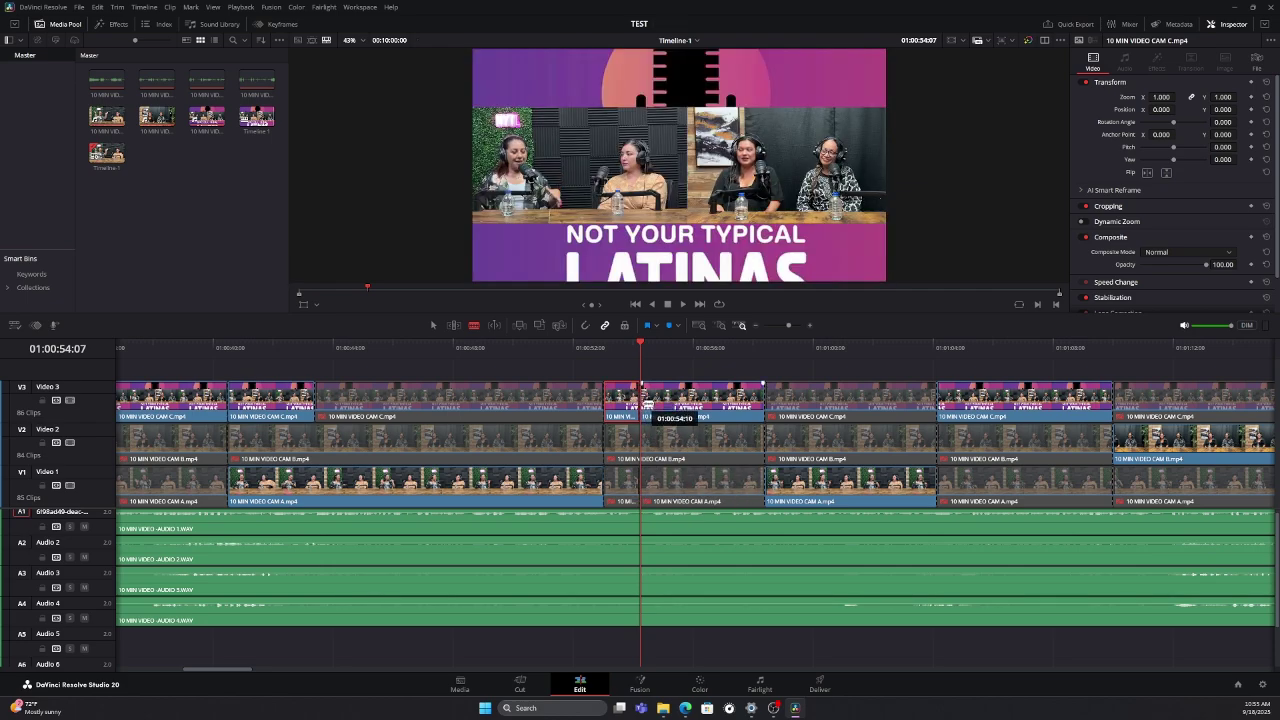
{"action": "key", "text": "a"}
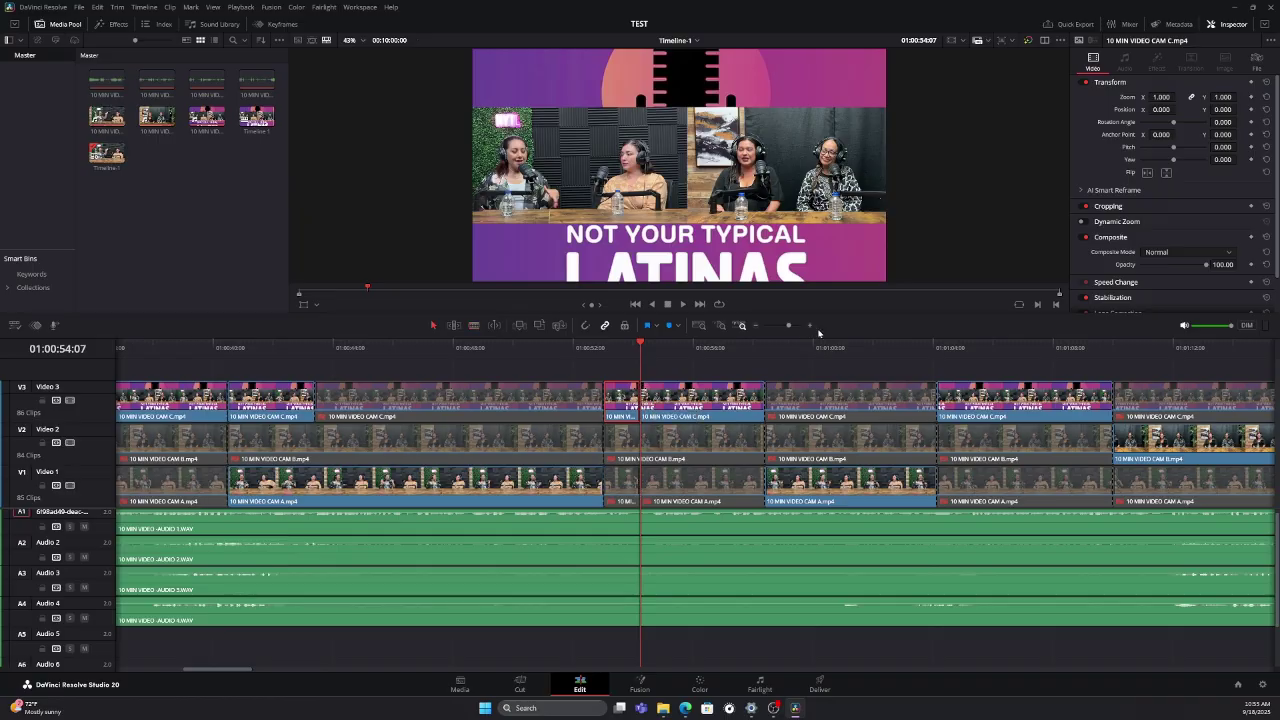
Split the CAM A clip on Video 1 again one frame earlier, at 01:00:54:06.
{"action": "left_click", "coordinate": [810, 326]}
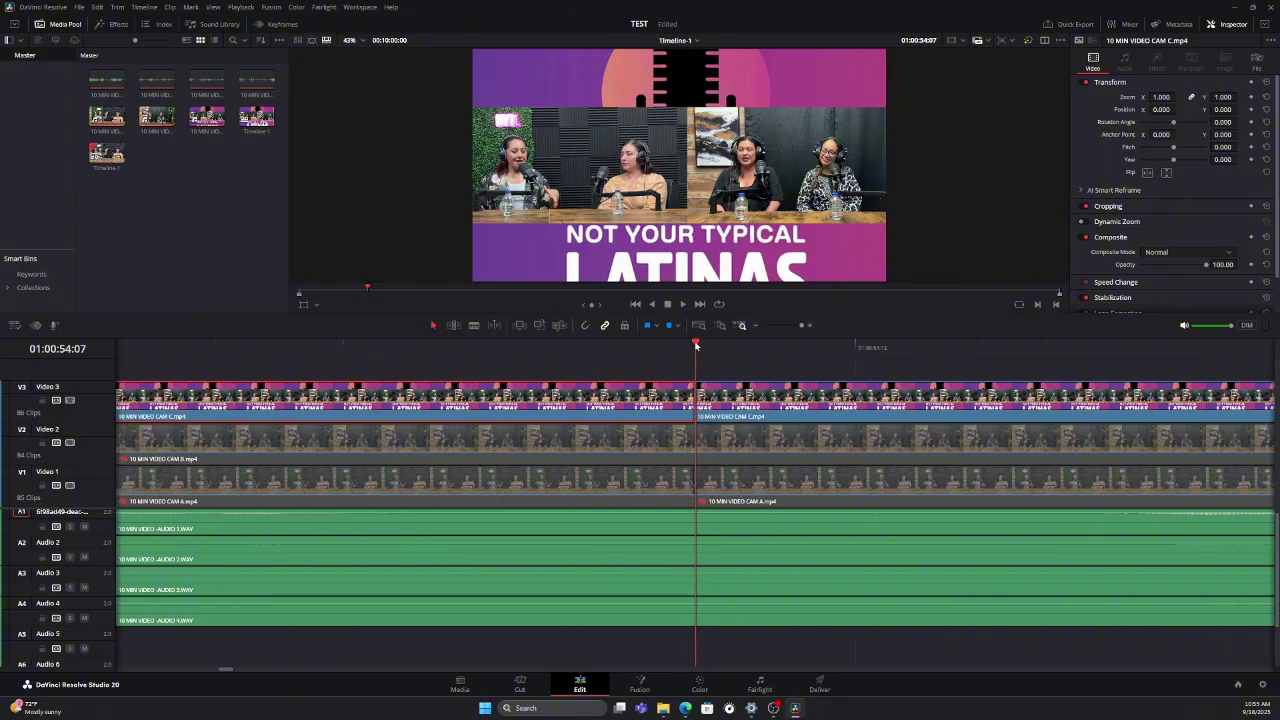
{"action": "key", "text": "Left"}
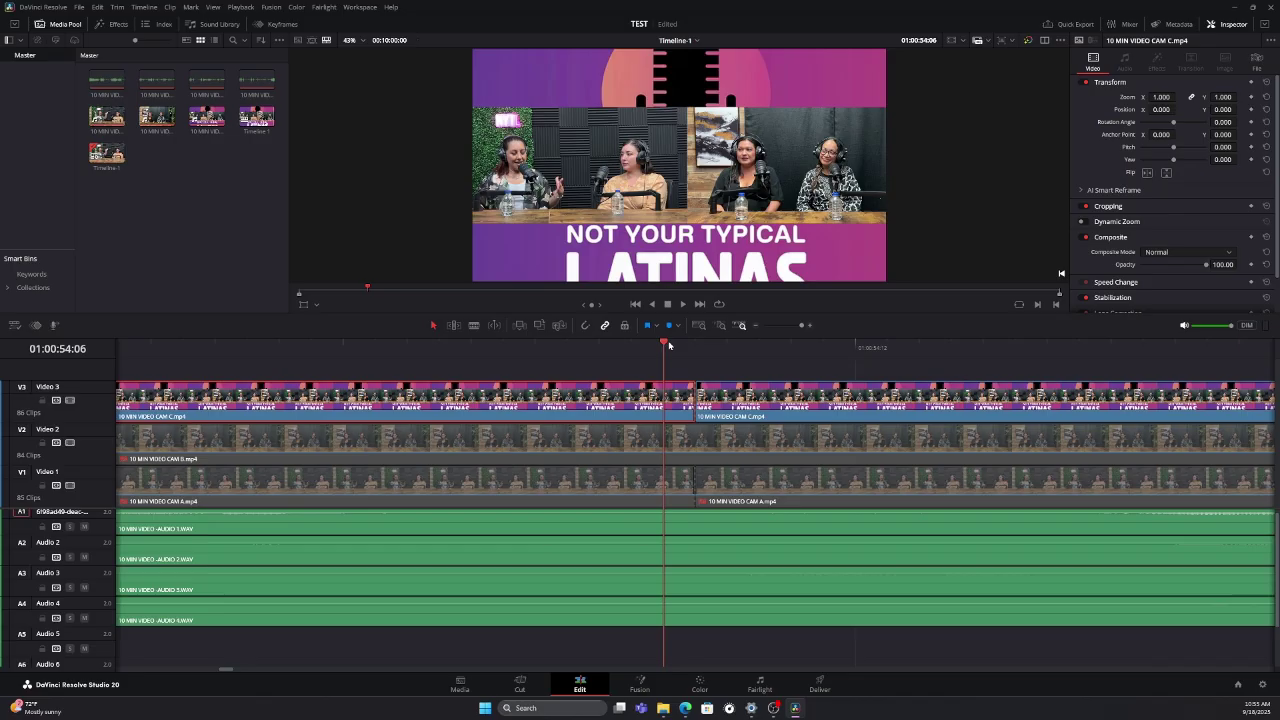
{"action": "key", "text": "b"}
{"action": "left_click", "coordinate": [667, 481]}
{"action": "key", "text": "a"}
{"action": "left_click", "coordinate": [687, 456]}
Split the CAM B clip on Video 2 at 01:00:54:08, next to the CAM C cut.
{"action": "key", "text": "b"}
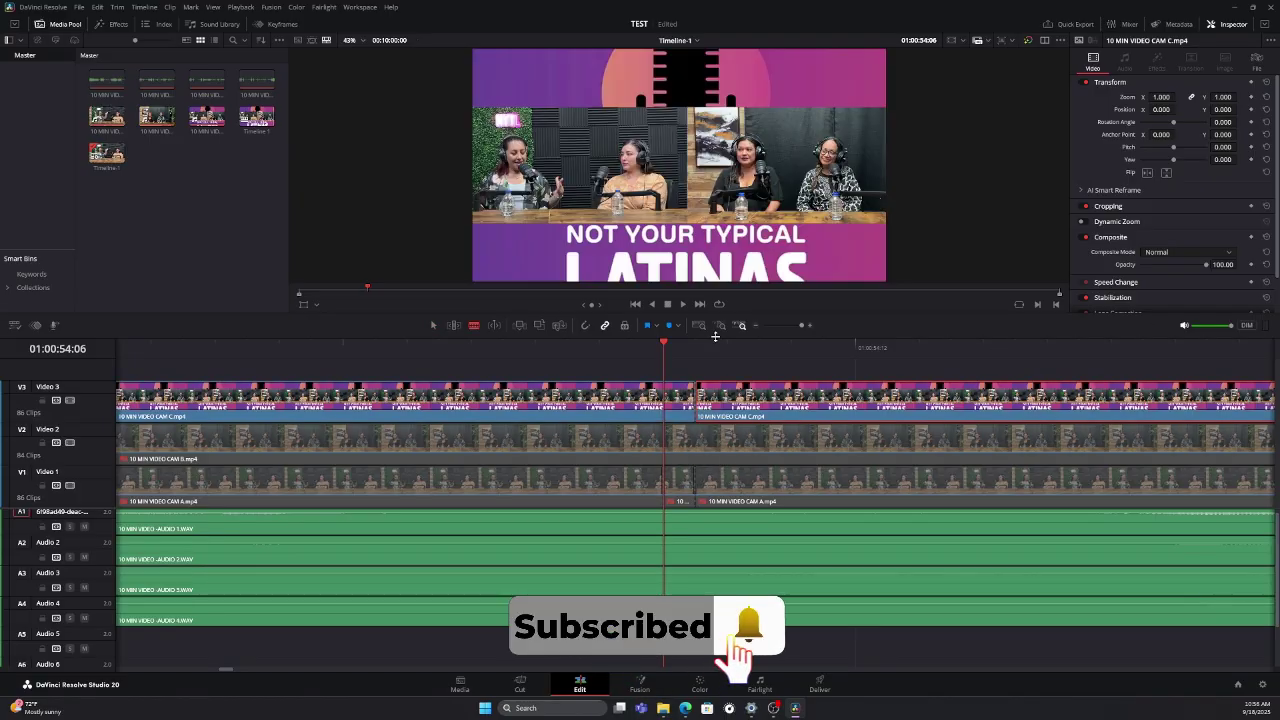
{"action": "left_click", "coordinate": [755, 327]}
{"action": "left_click", "coordinate": [755, 327]}
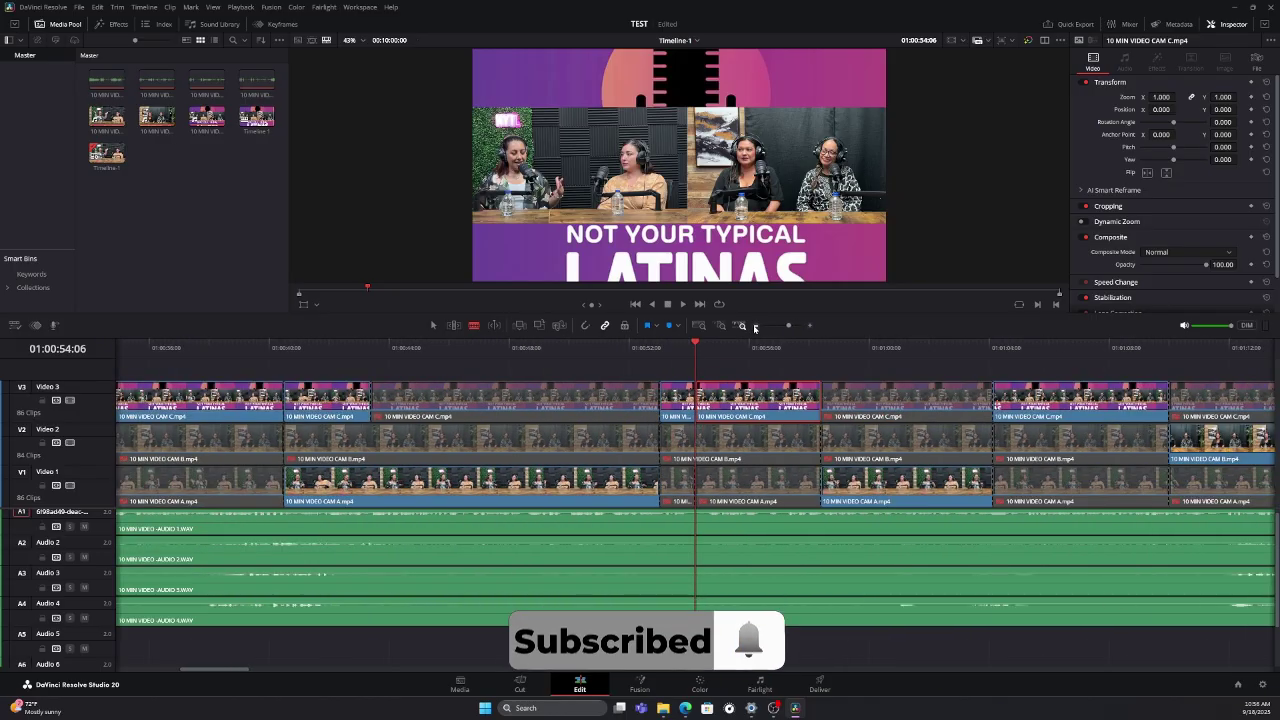
{"action": "left_click", "coordinate": [755, 327]}
{"action": "left_click_drag", "start_coordinate": [697, 345], "coordinate": [695, 345]}
{"action": "left_click_drag", "start_coordinate": [706, 457], "coordinate": [704, 441]}
{"action": "left_click", "coordinate": [810, 325]}
{"action": "left_click", "coordinate": [810, 325]}
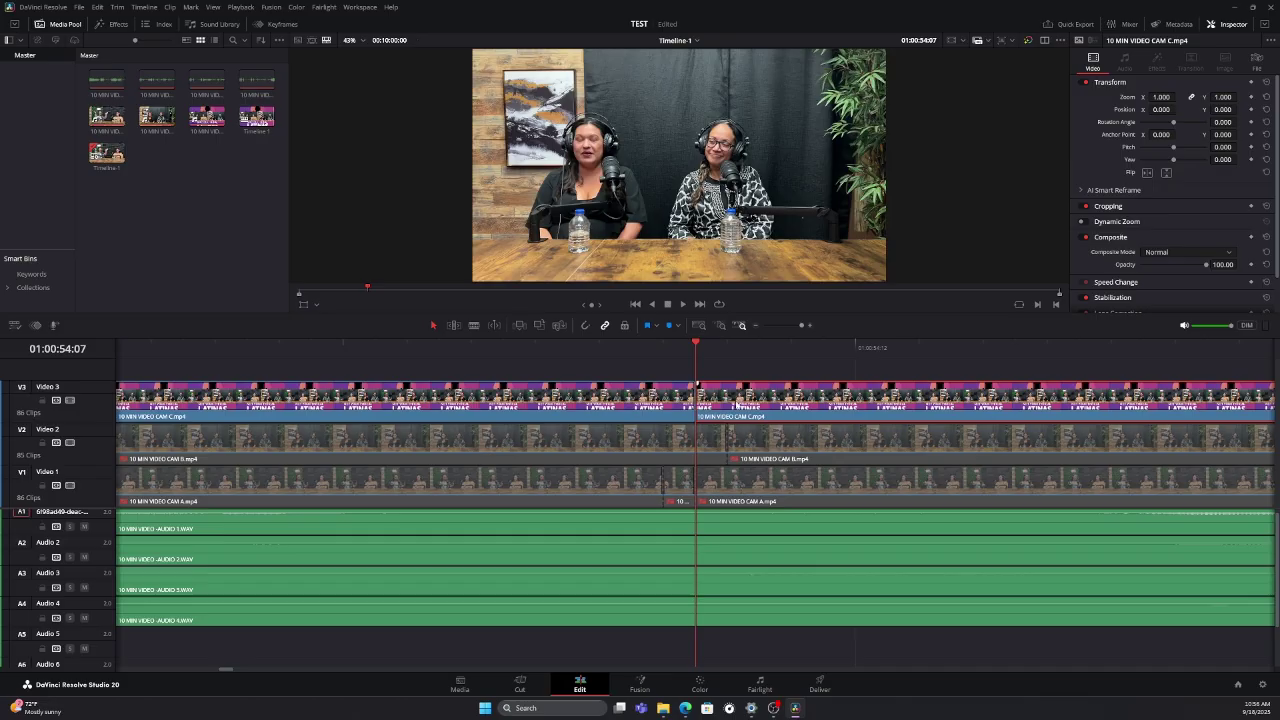
Disable the CAM C segment after the 01:00:54:07 cut on Video 3 and enable the CAM B segment below it on Video 2.
{"action": "key", "text": "d"}
{"action": "left_click", "coordinate": [757, 437]}
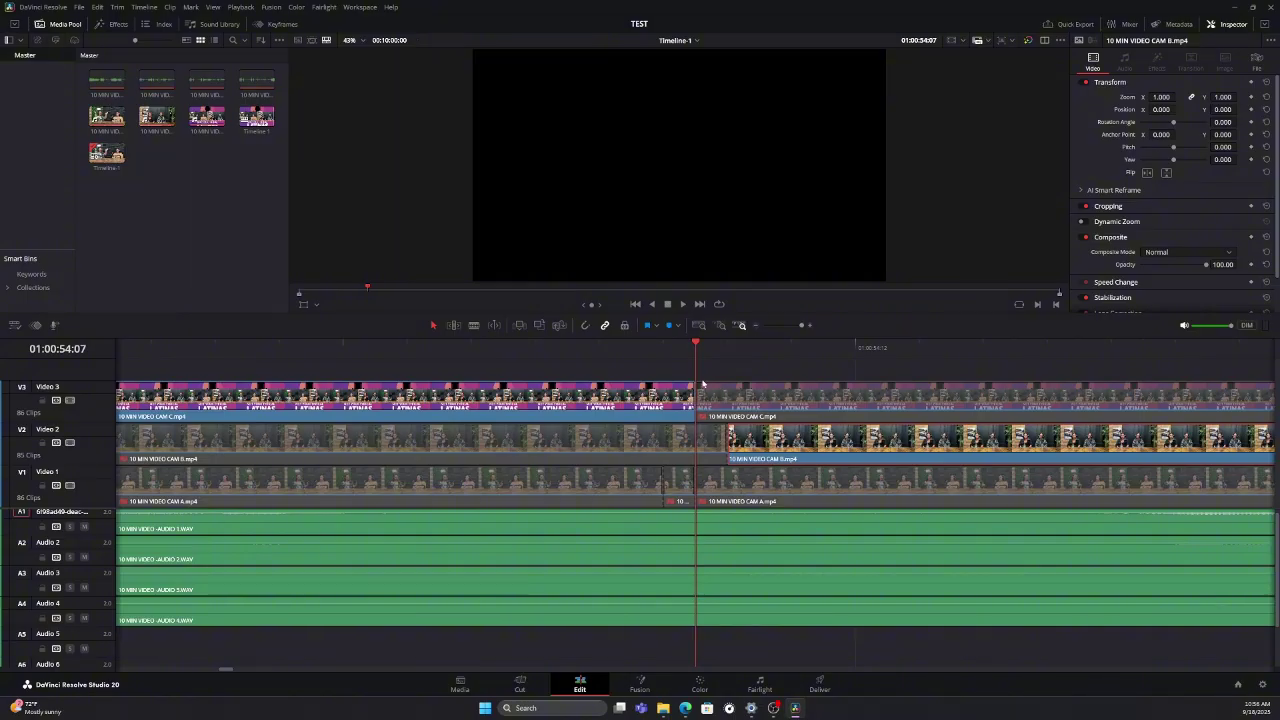
Play the timeline from 01:00:54:07 to preview the CAM B shot and stop around 01:00:56:05.
{"action": "left_click", "coordinate": [756, 325]}
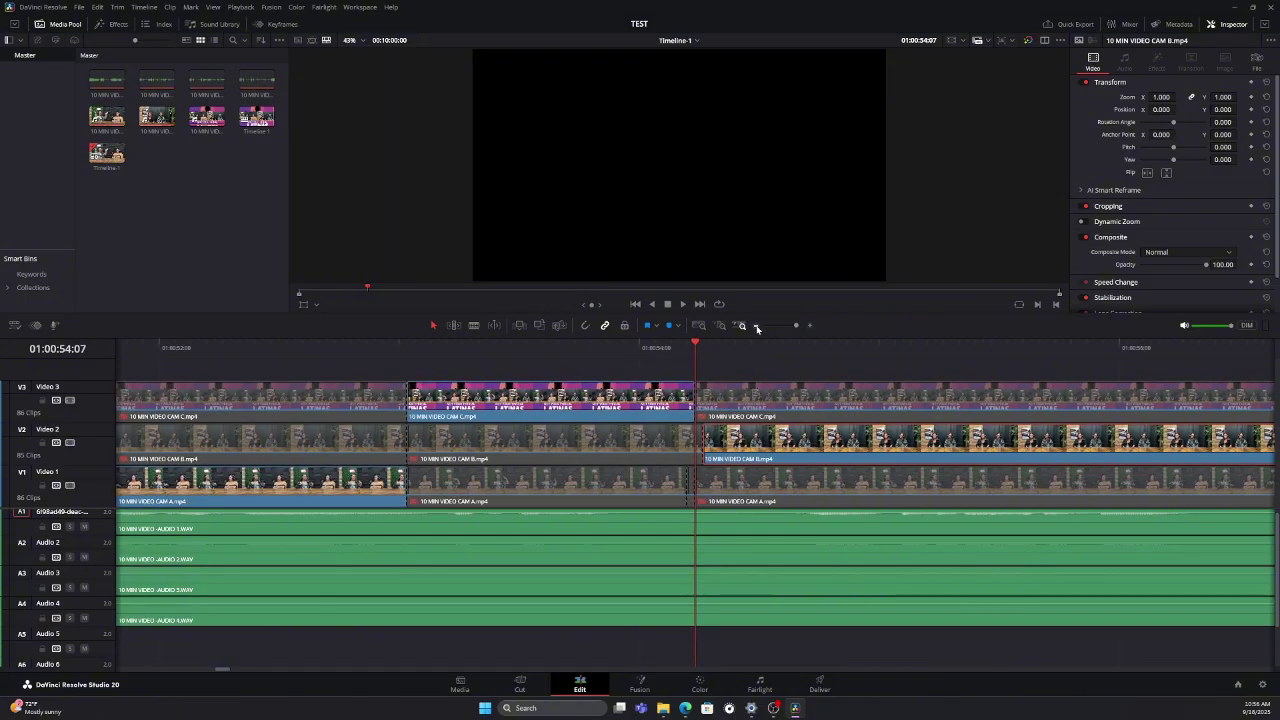
{"action": "left_click", "coordinate": [743, 324]}
{"action": "left_click", "coordinate": [689, 352]}
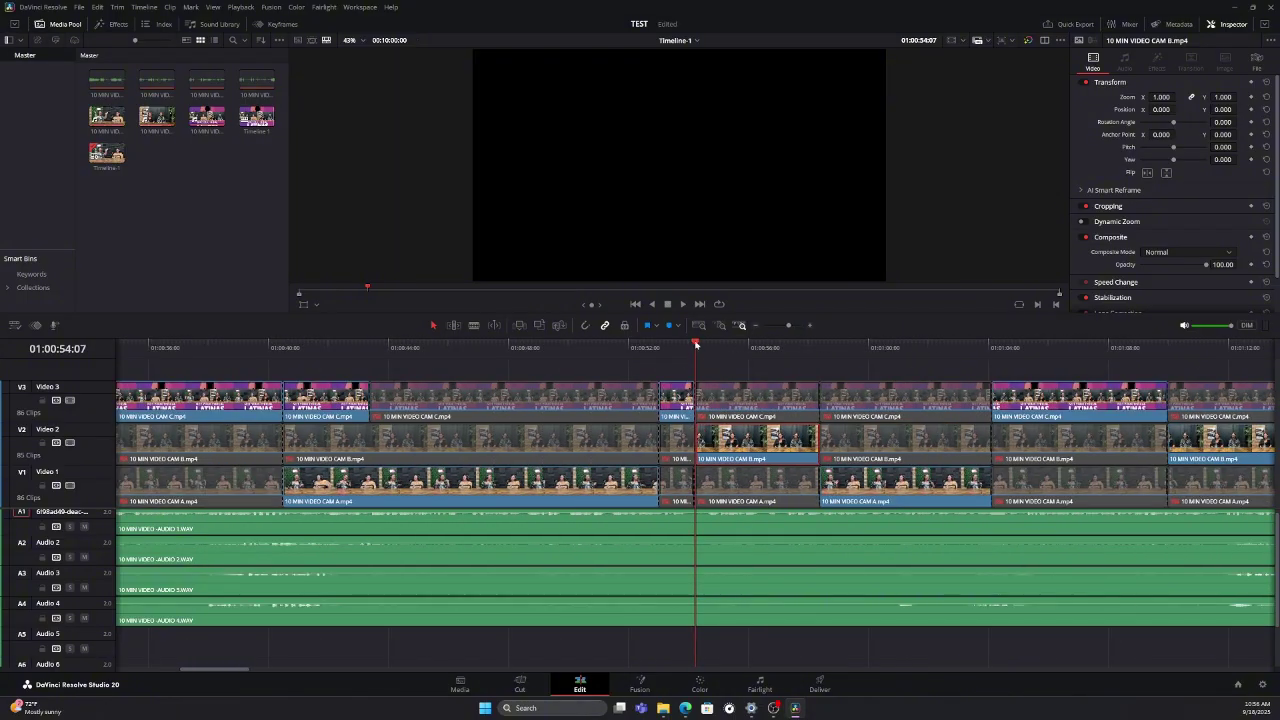
{"action": "left_click", "coordinate": [684, 305]}
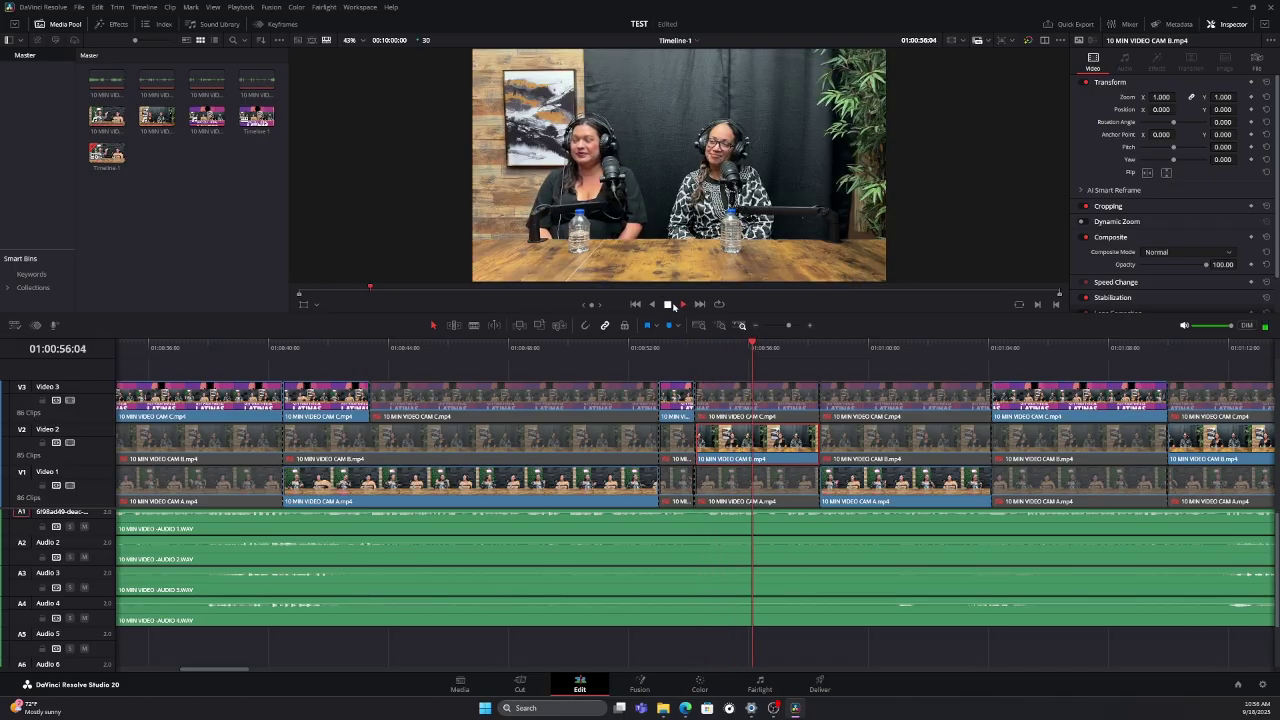
{"action": "left_click", "coordinate": [684, 305]}
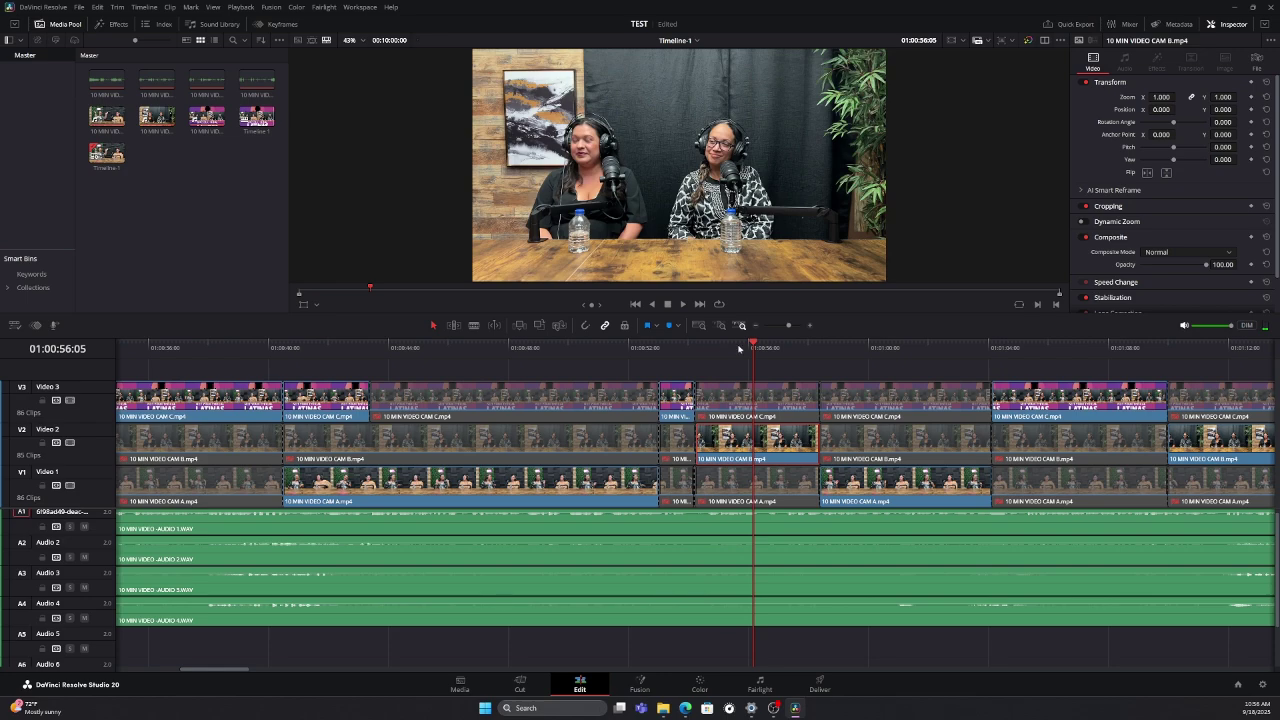
Play the timeline from 01:00:52:24 to check the switches from CAM A through CAM C to CAM B.
{"action": "left_click_drag", "start_coordinate": [754, 345], "coordinate": [654, 347]}
{"action": "key", "text": "space"}
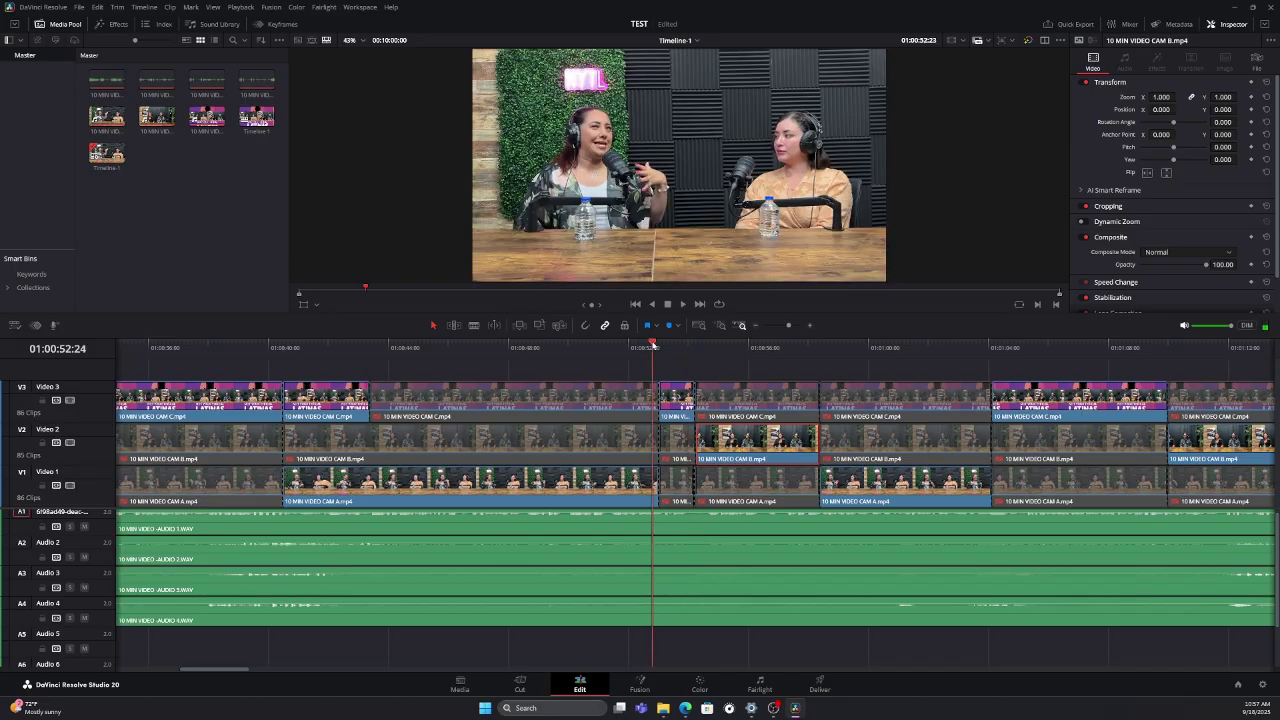
{"action": "left_click", "coordinate": [682, 304]}
{"action": "left_click", "coordinate": [682, 304]}
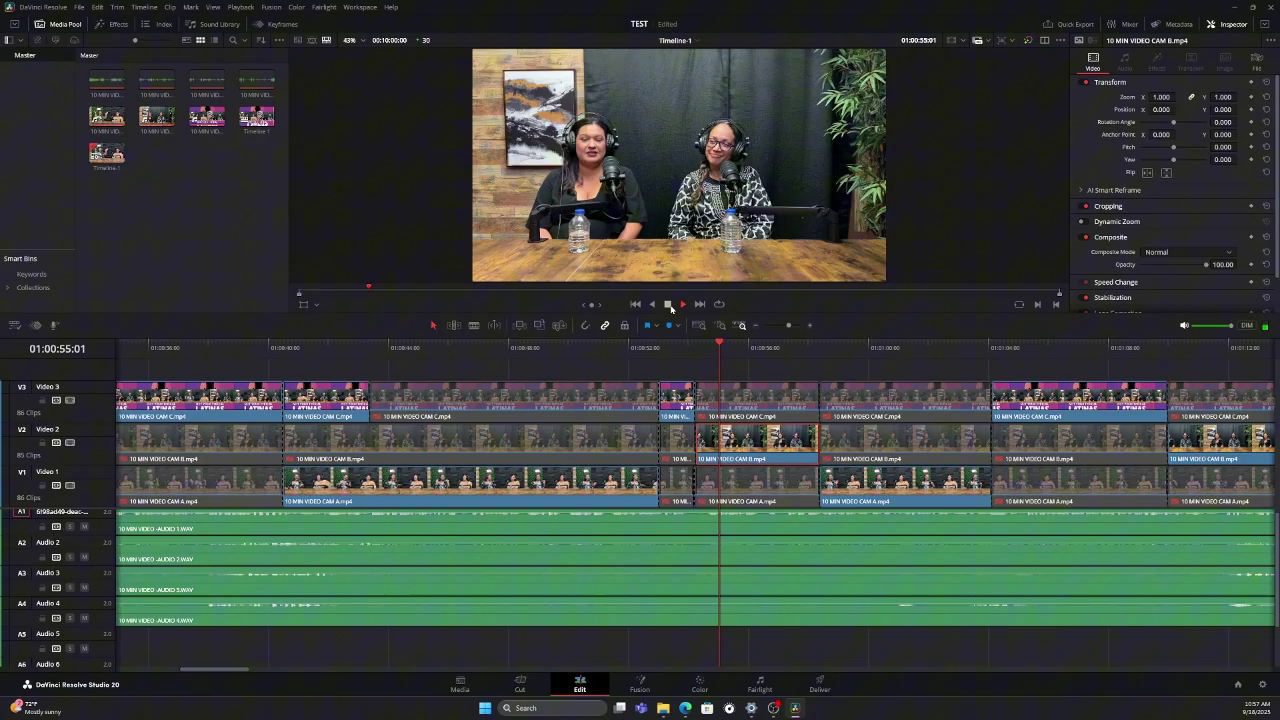
{"action": "left_click", "coordinate": [670, 306]}
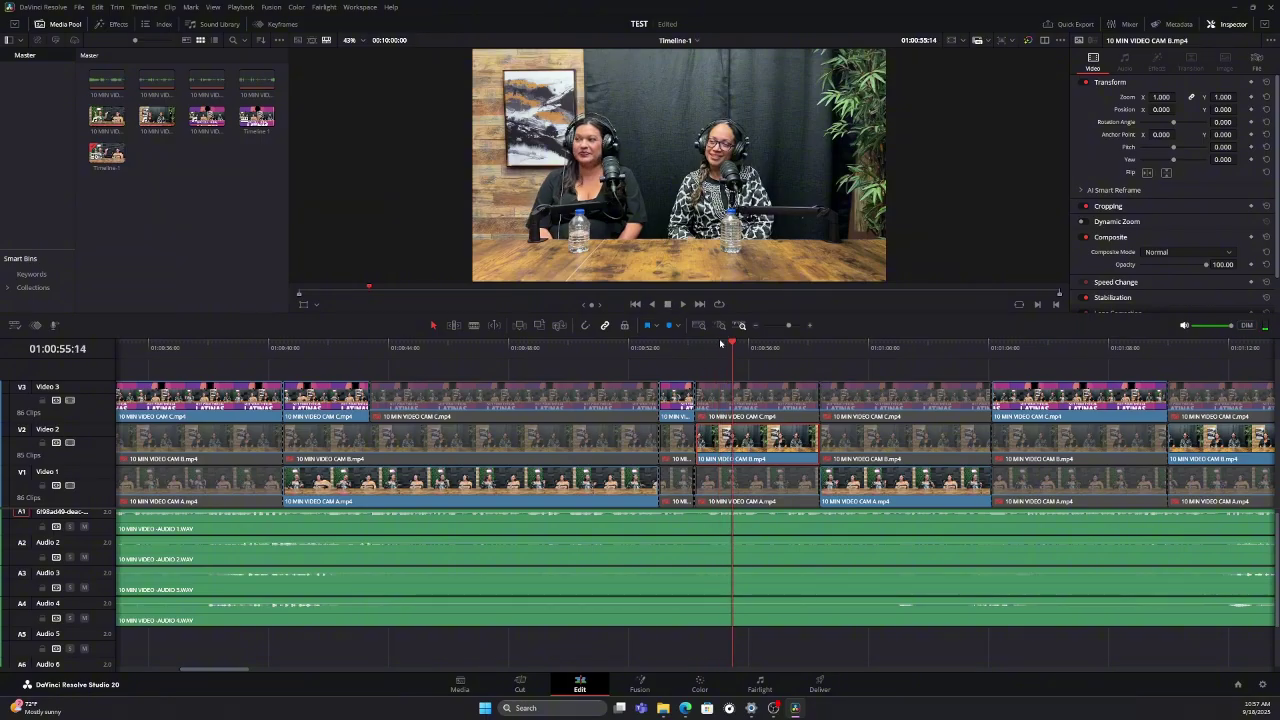
{"action": "left_click", "coordinate": [811, 326]}
{"action": "left_click", "coordinate": [811, 326]}
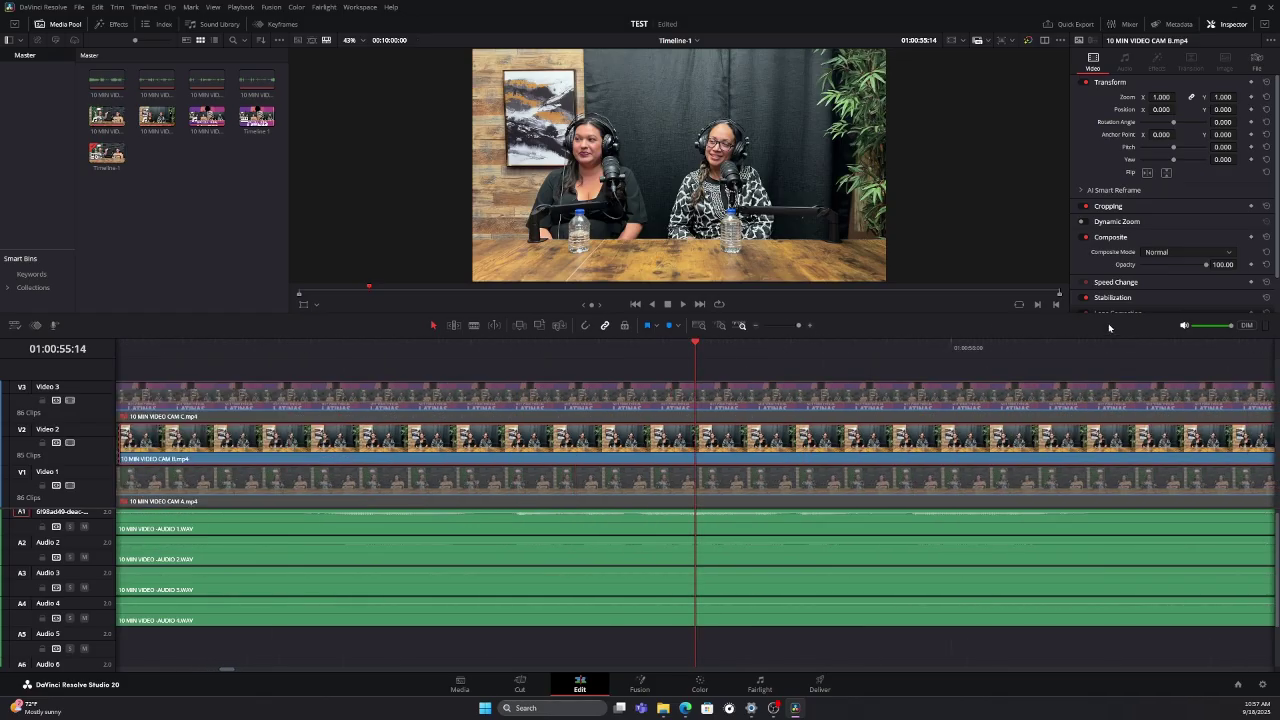
{"action": "left_click", "coordinate": [756, 326]}
{"action": "left_click", "coordinate": [756, 326]}
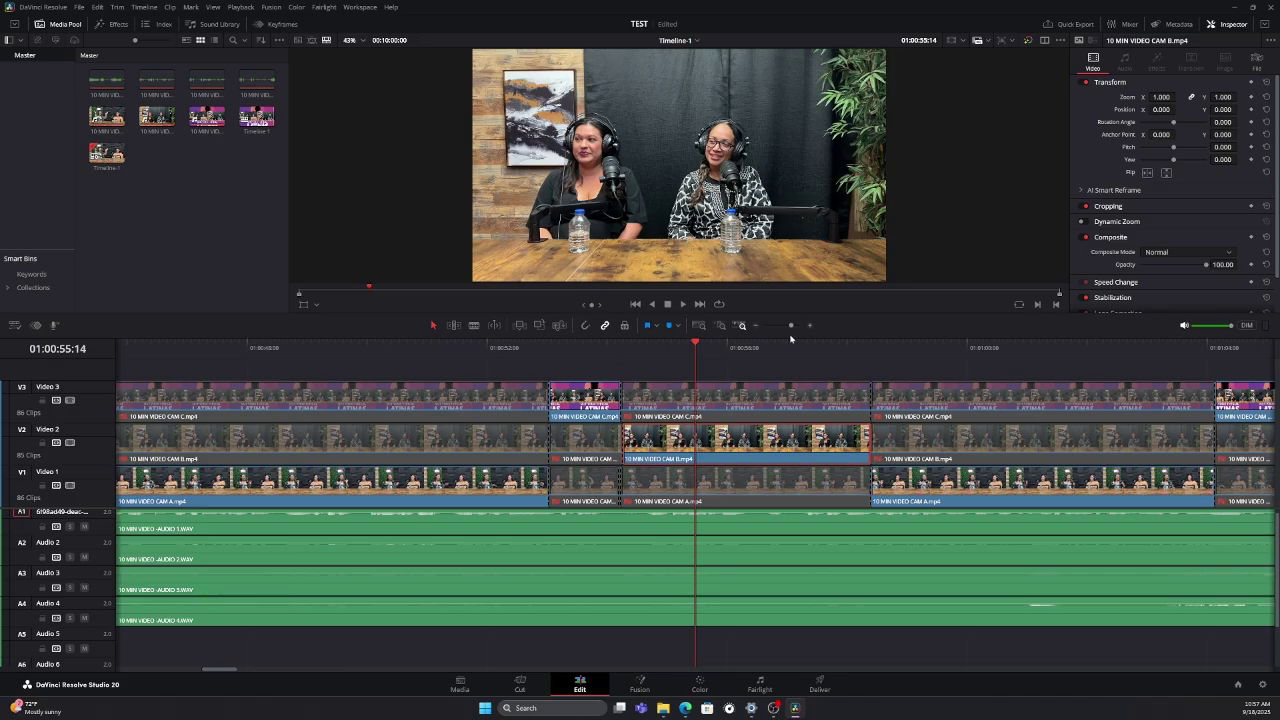
{"action": "left_click", "coordinate": [754, 326]}
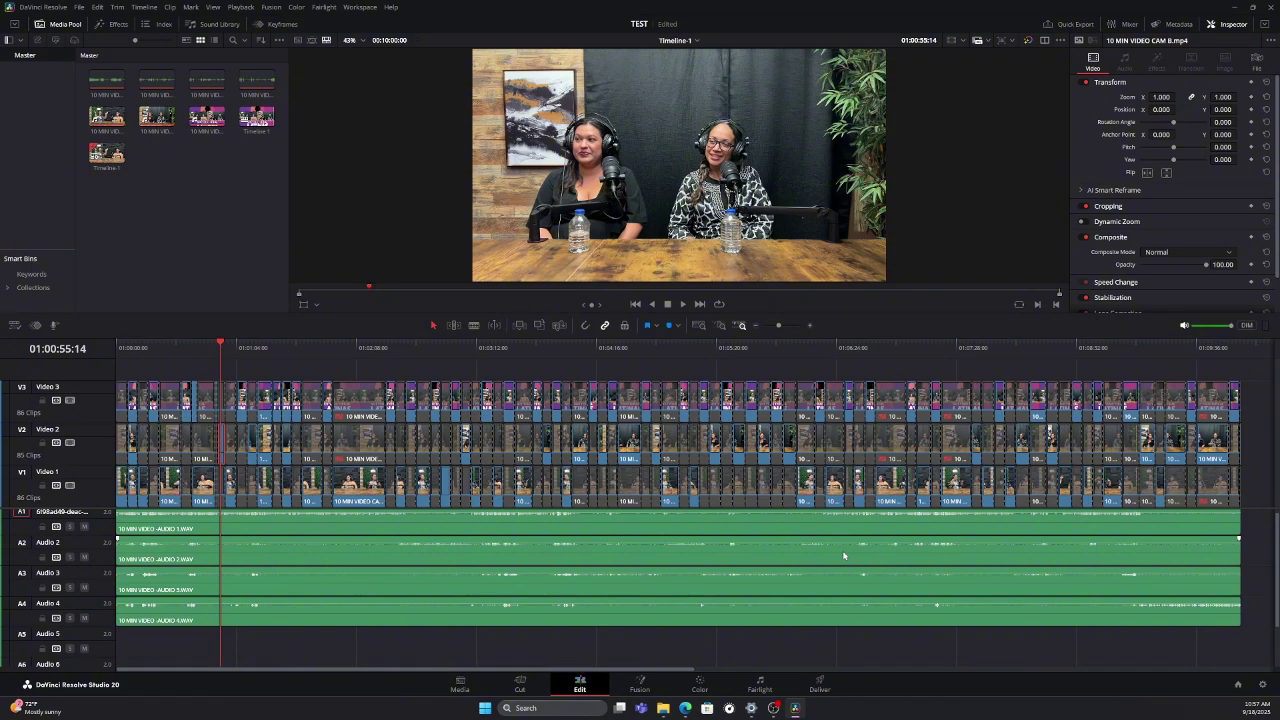
Go to the Deliver page, look through the export presets, and choose Custom Export for Timeline-1.
{"action": "left_click", "coordinate": [819, 686]}
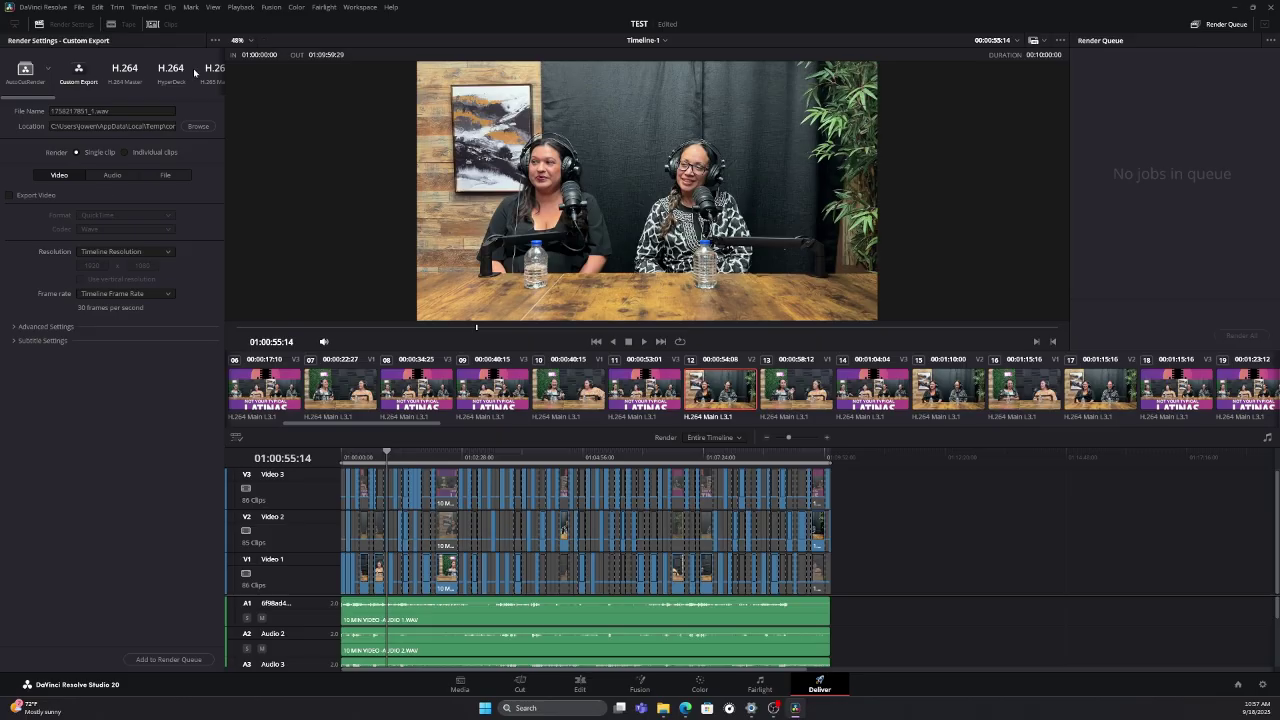
{"action": "left_click_drag", "start_coordinate": [44, 100], "coordinate": [100, 101]}
{"action": "left_click", "coordinate": [78, 70]}
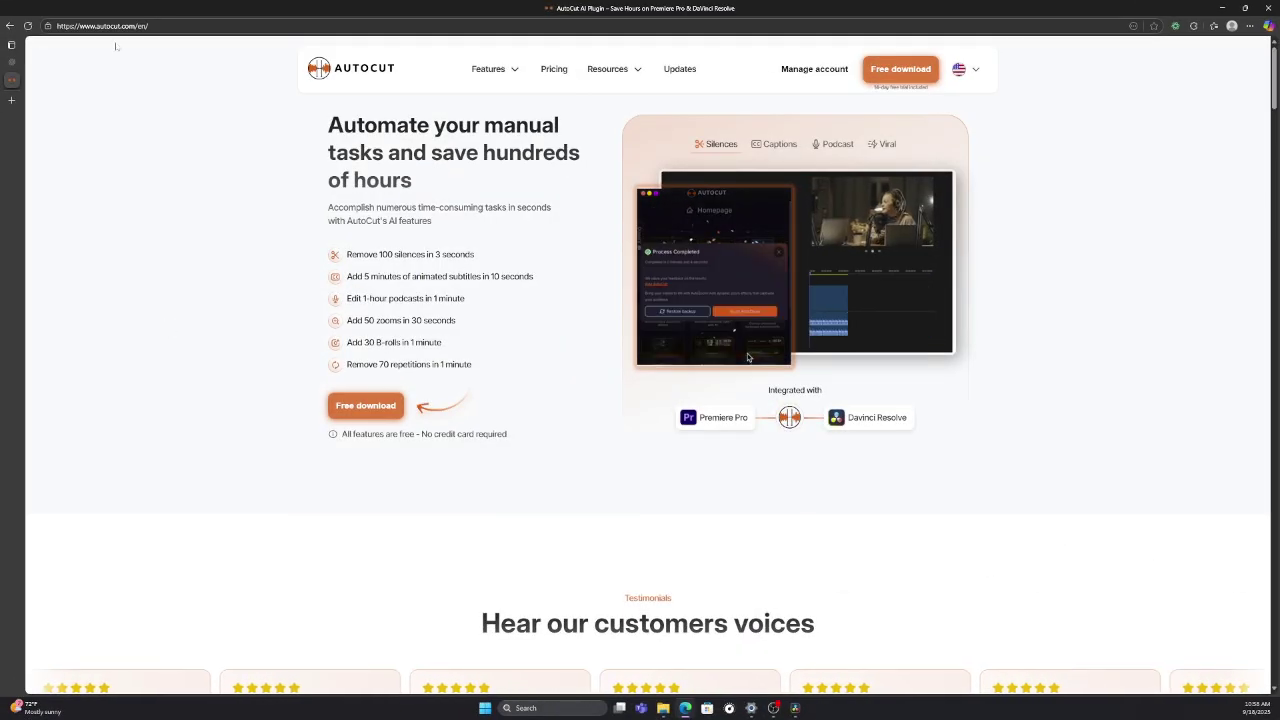
View the plan pricing on the AutoCut website in the browser and highlight the Basic Plan's yearly billing amount.
{"action": "left_click", "coordinate": [555, 70]}
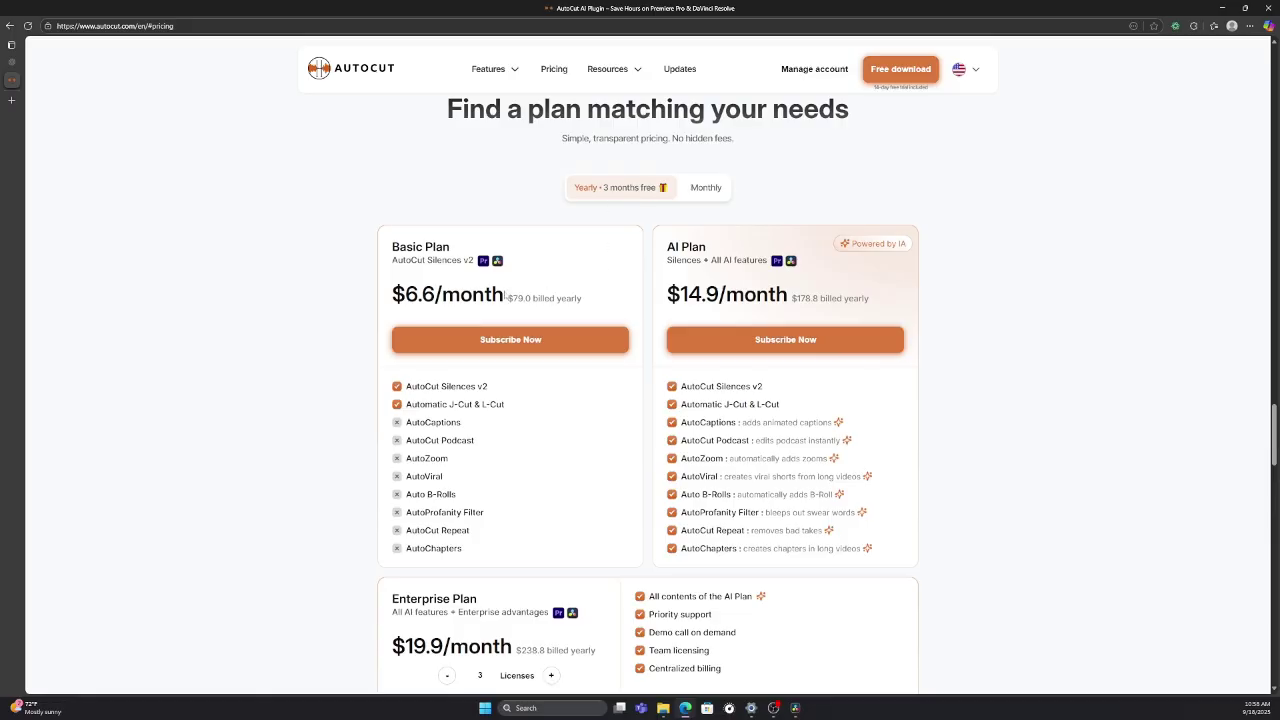
{"action": "left_click_drag", "start_coordinate": [507, 298], "coordinate": [600, 306]}
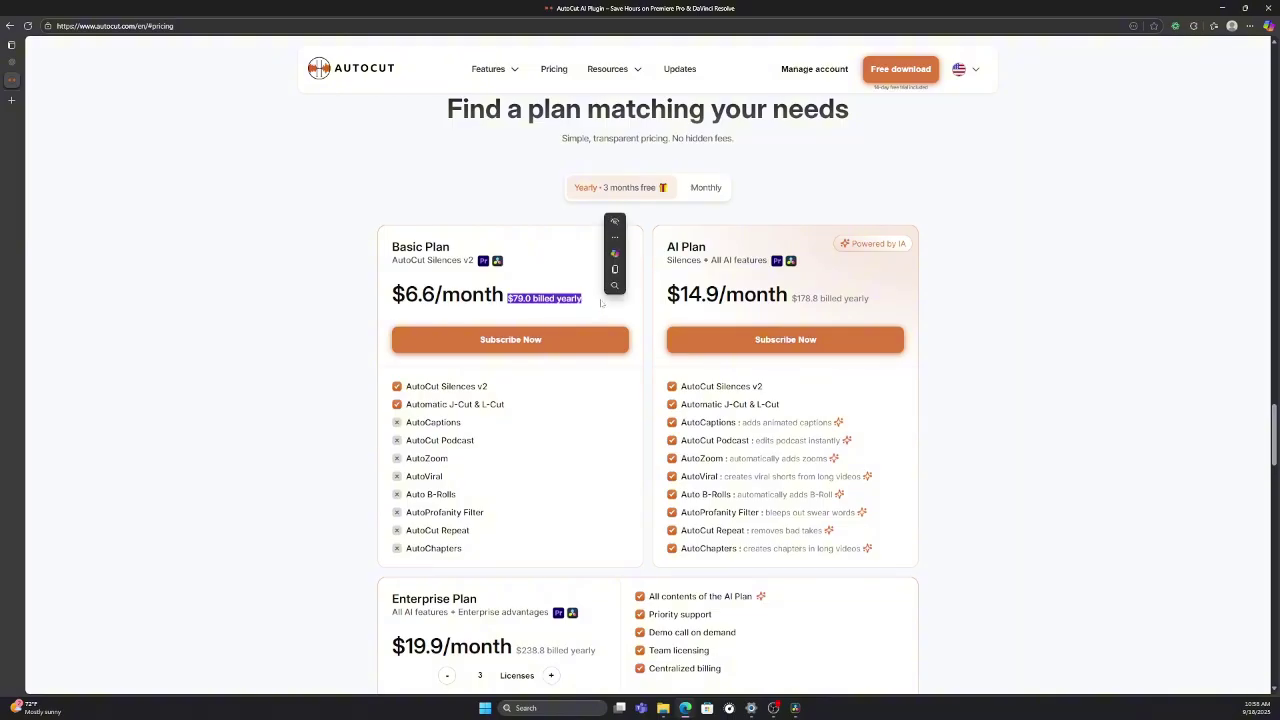
{"action": "left_click", "coordinate": [614, 311]}
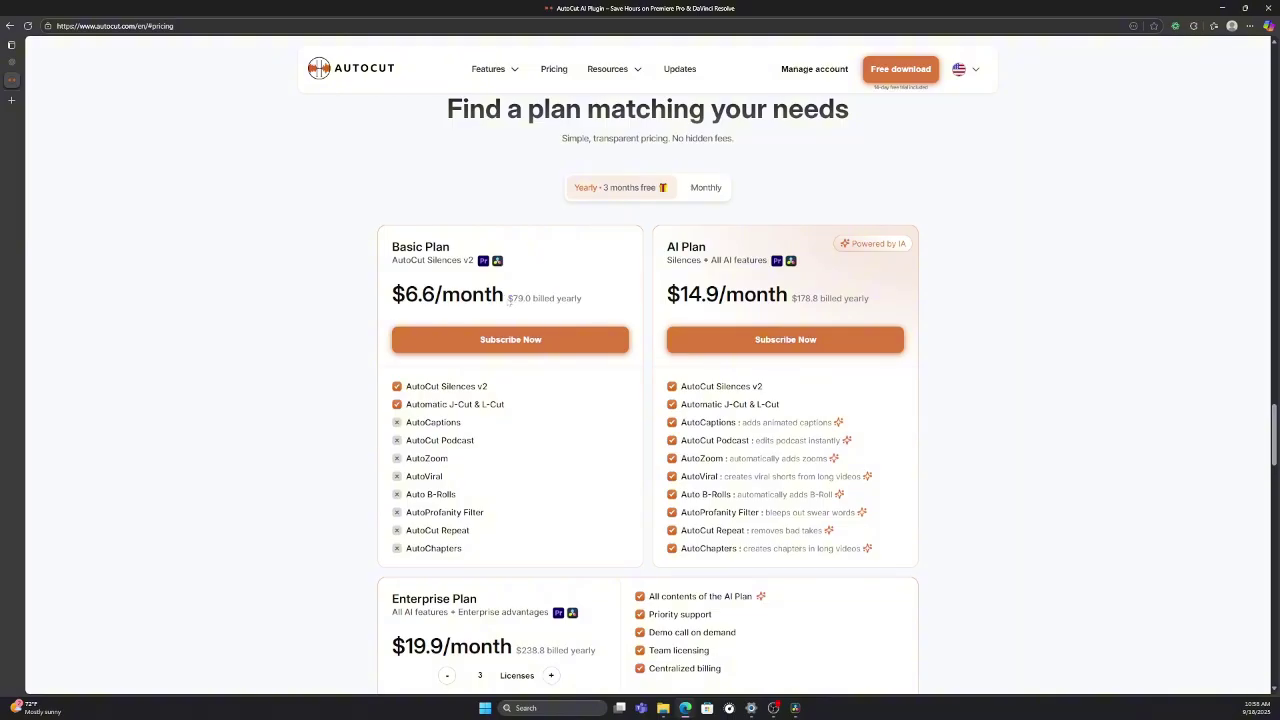
{"action": "left_click_drag", "start_coordinate": [507, 298], "coordinate": [584, 300]}
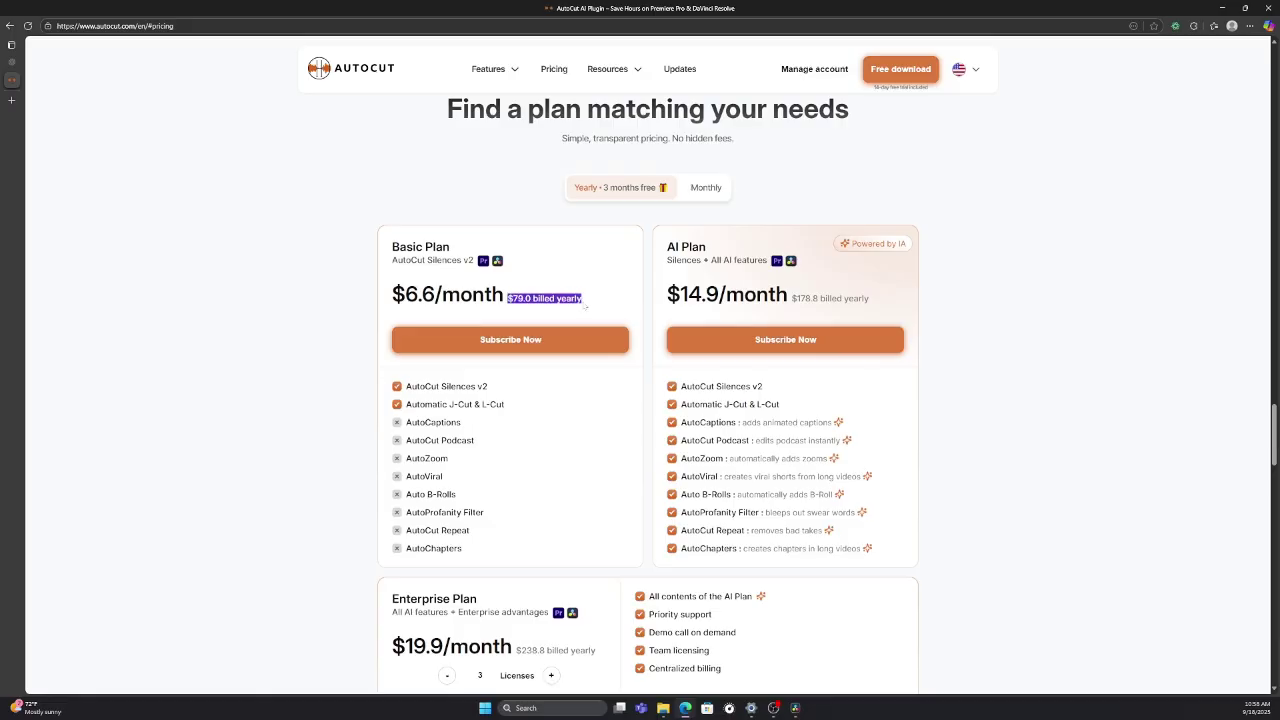
{"action": "left_click", "coordinate": [596, 310]}
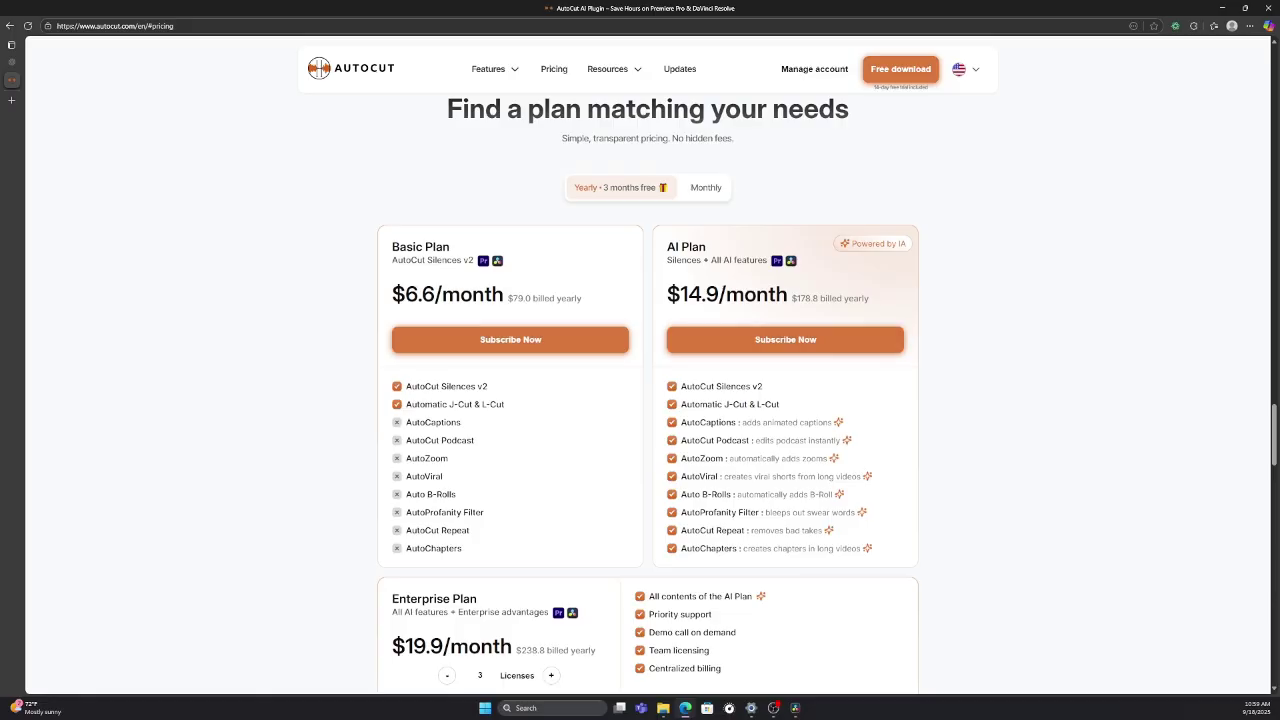
Highlight the AI Plan's yearly billing amount and switch the plan prices to monthly billing.
{"action": "left_click_drag", "start_coordinate": [791, 298], "coordinate": [870, 304]}
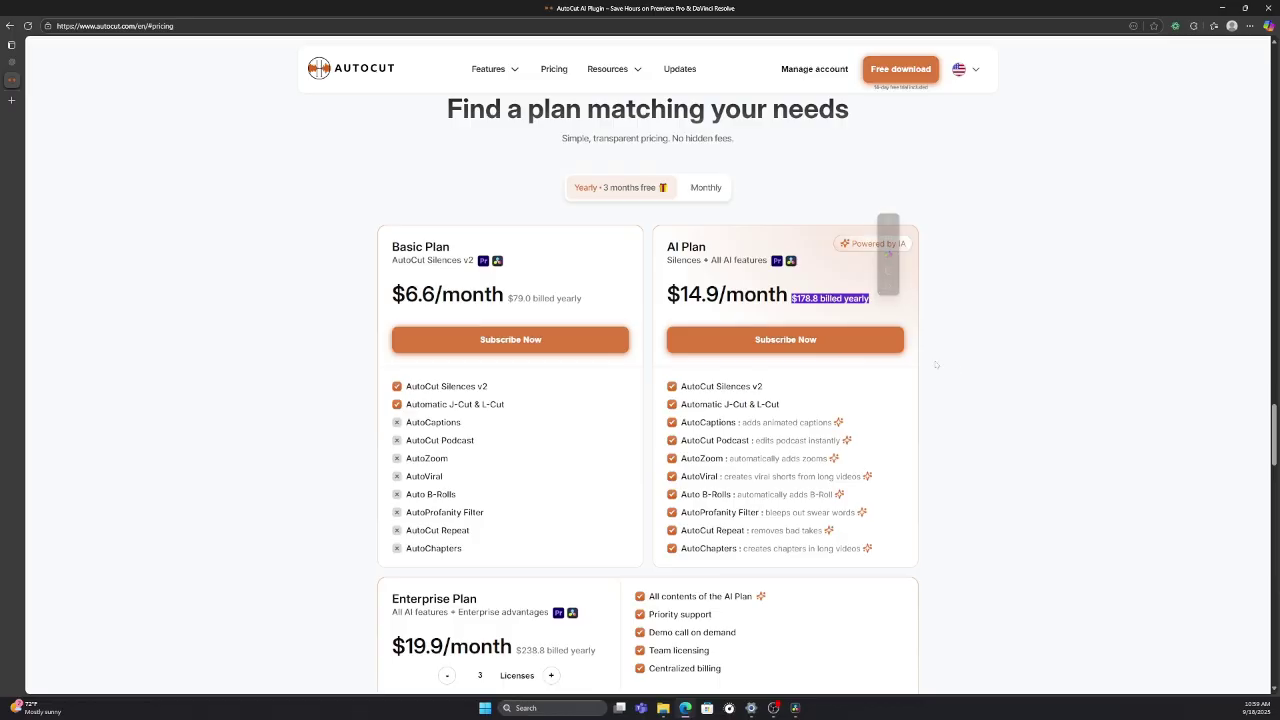
{"action": "left_click", "coordinate": [715, 190]}
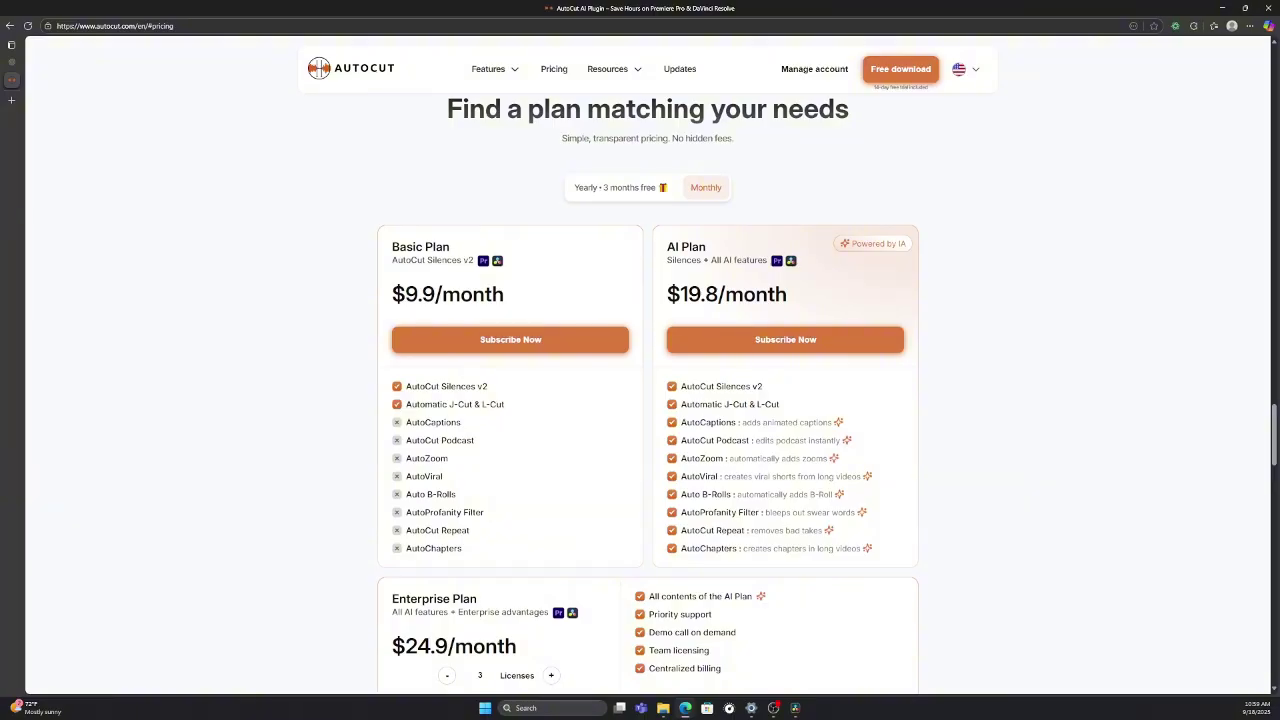
Highlight the Basic Plan's heading, its AutoCut Podcast entry, and its AutoCut Silences v2 and Automatic J-Cut & L-Cut features.
{"action": "left_click_drag", "start_coordinate": [390, 244], "coordinate": [570, 268]}
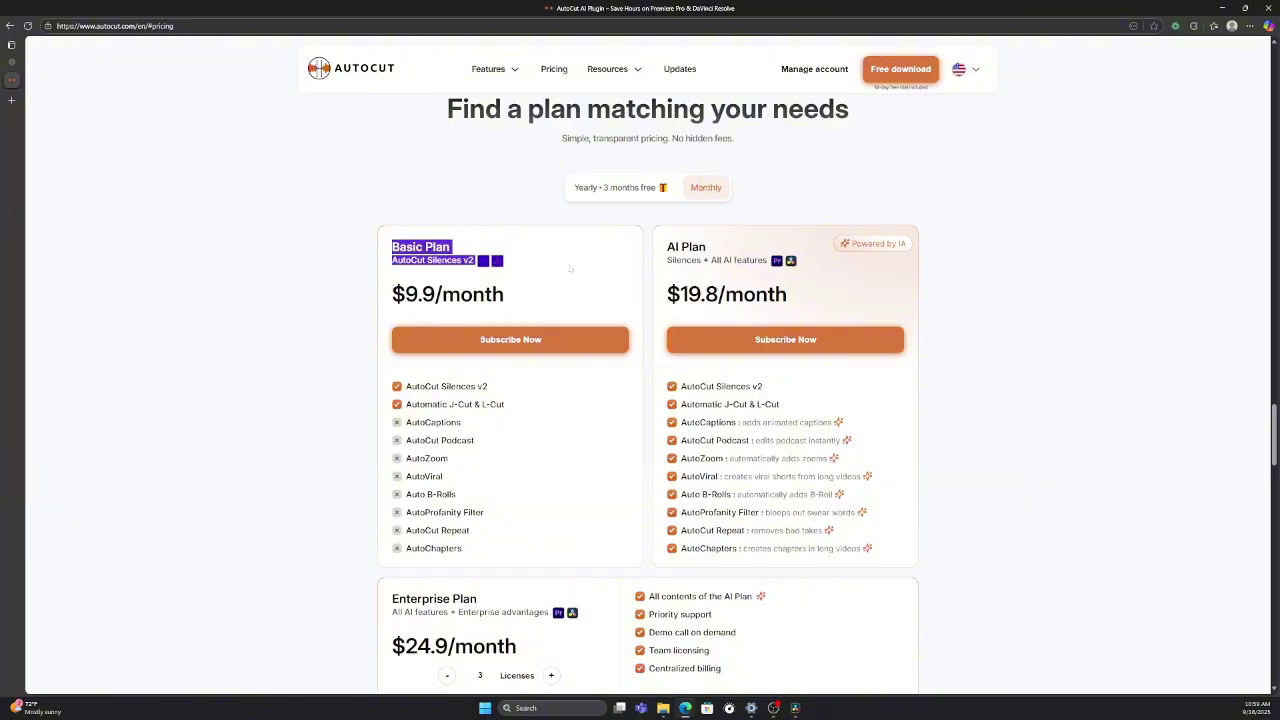
{"action": "left_click", "coordinate": [571, 267]}
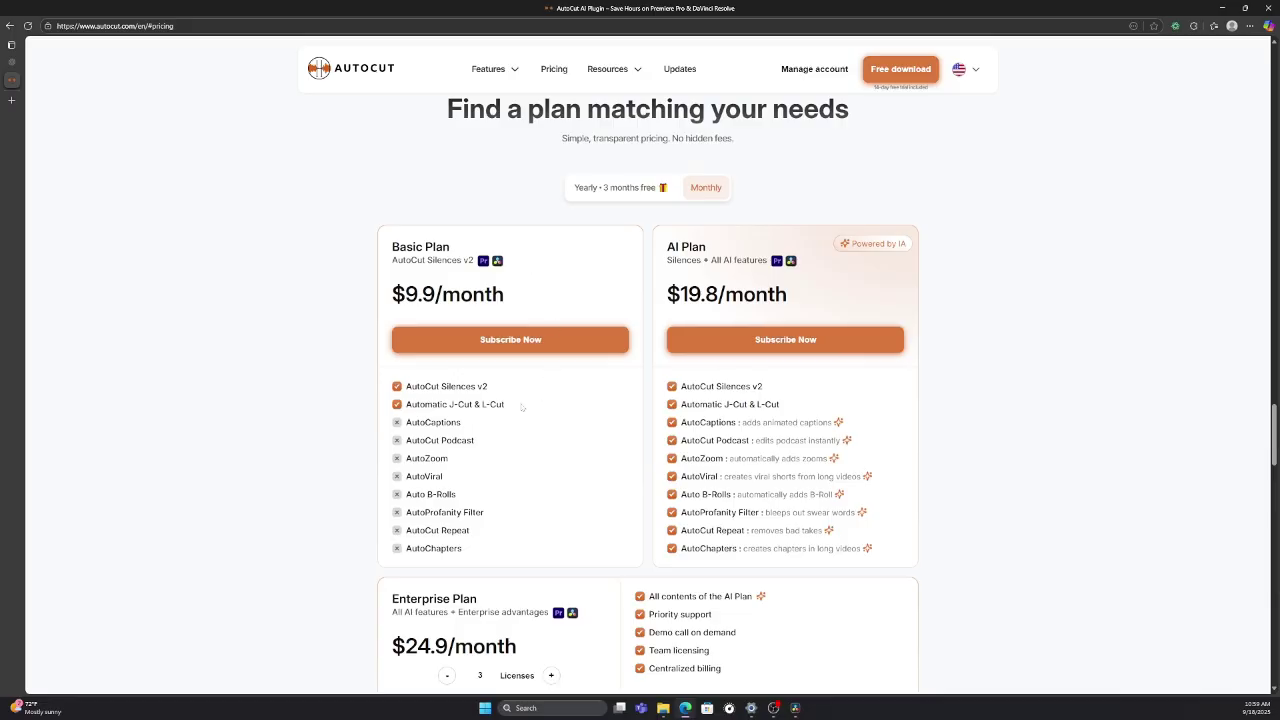
{"action": "left_click_drag", "start_coordinate": [405, 440], "coordinate": [476, 447]}
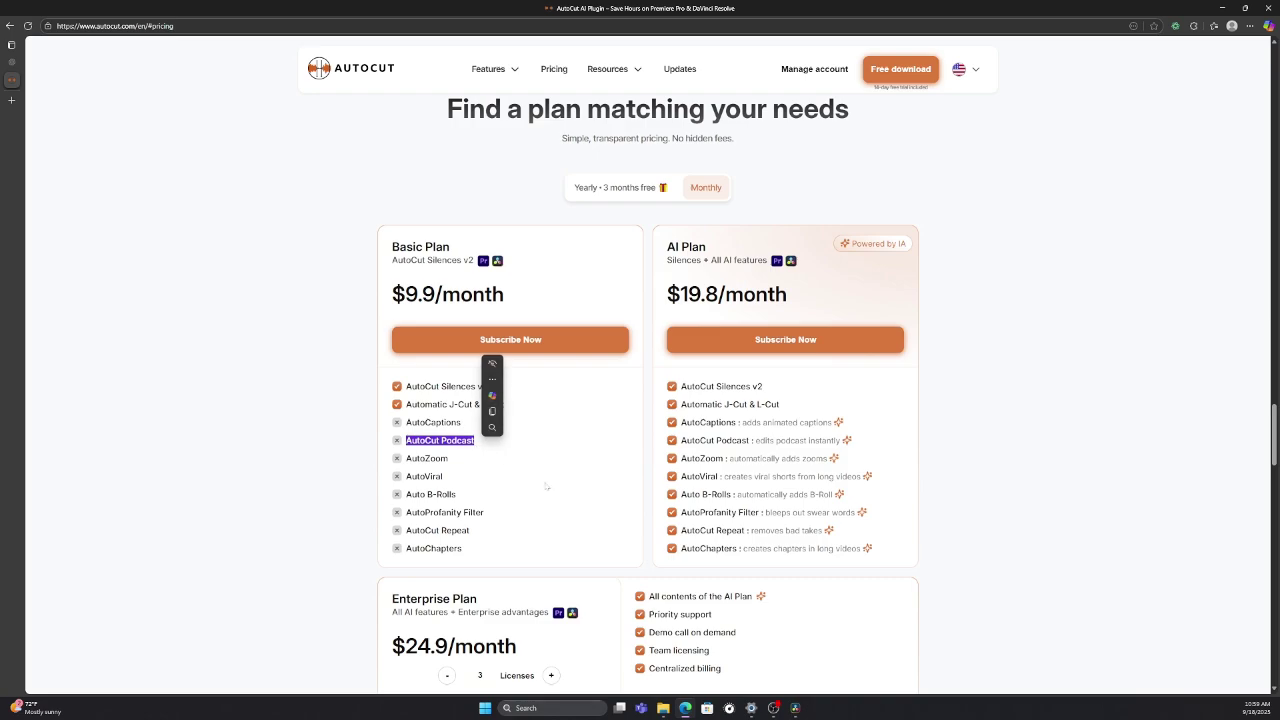
{"action": "left_click", "coordinate": [402, 447]}
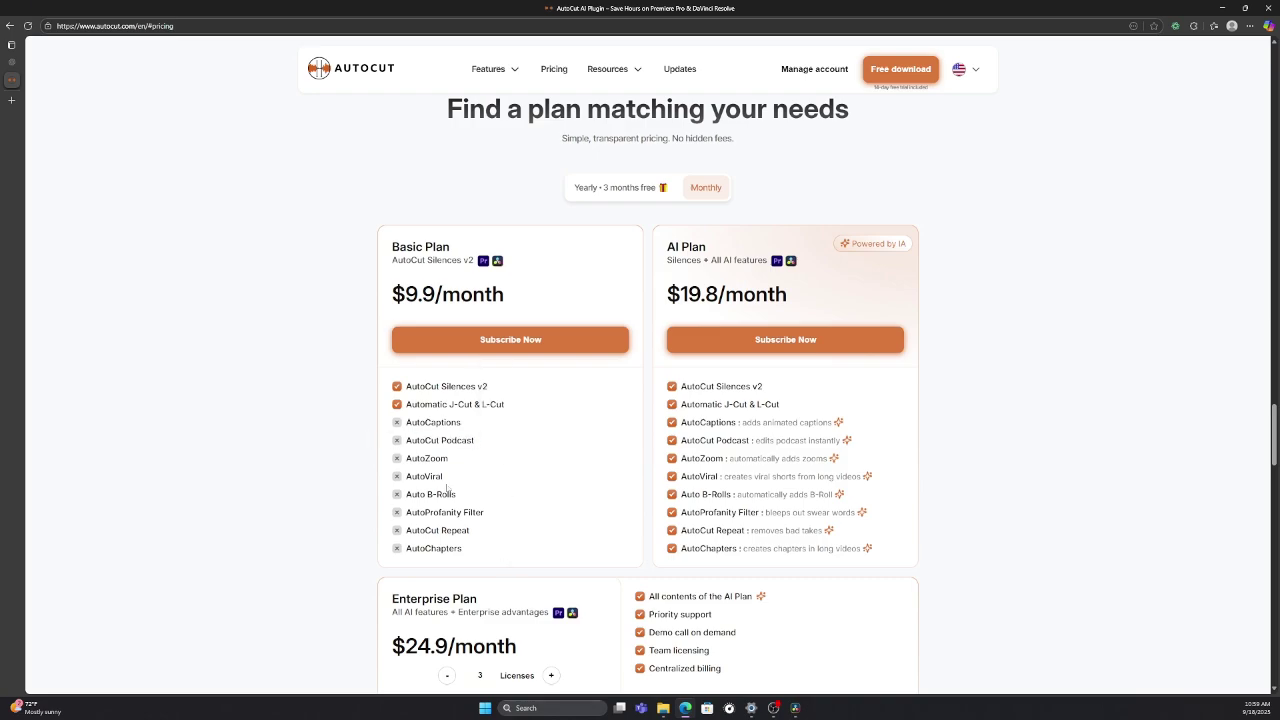
{"action": "left_click_drag", "start_coordinate": [392, 384], "coordinate": [516, 412]}
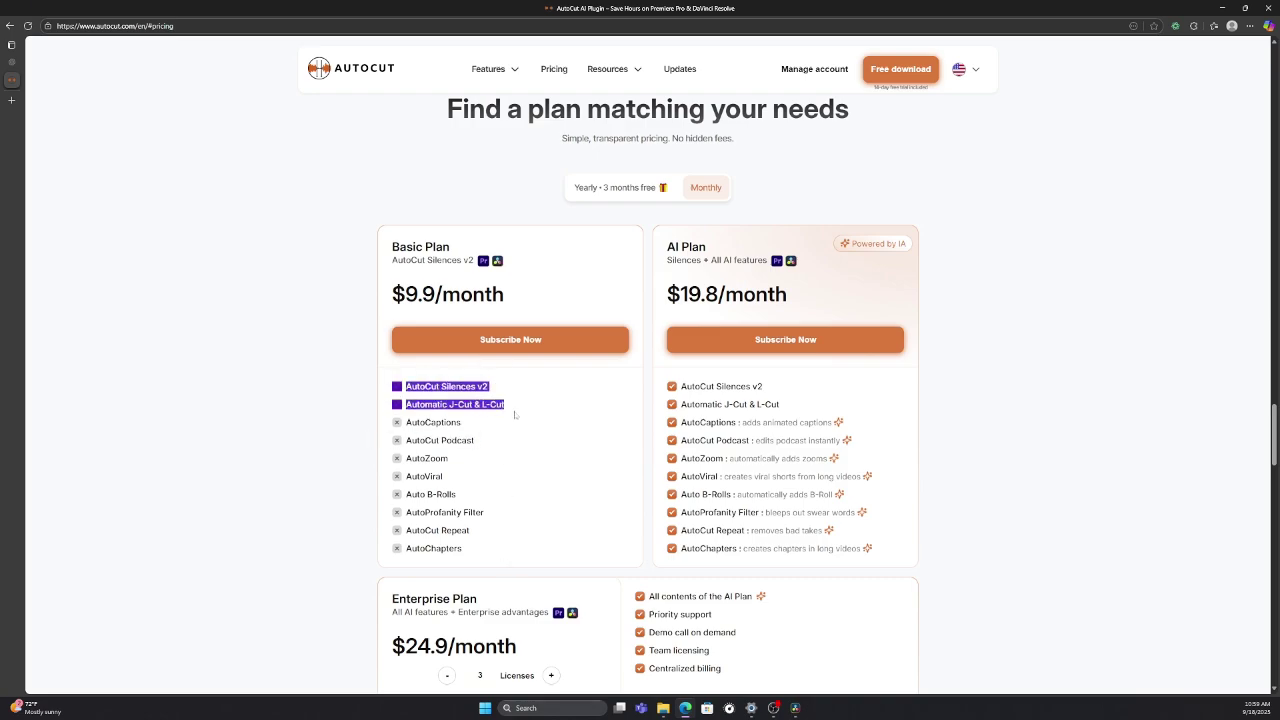
{"action": "left_click", "coordinate": [562, 448]}
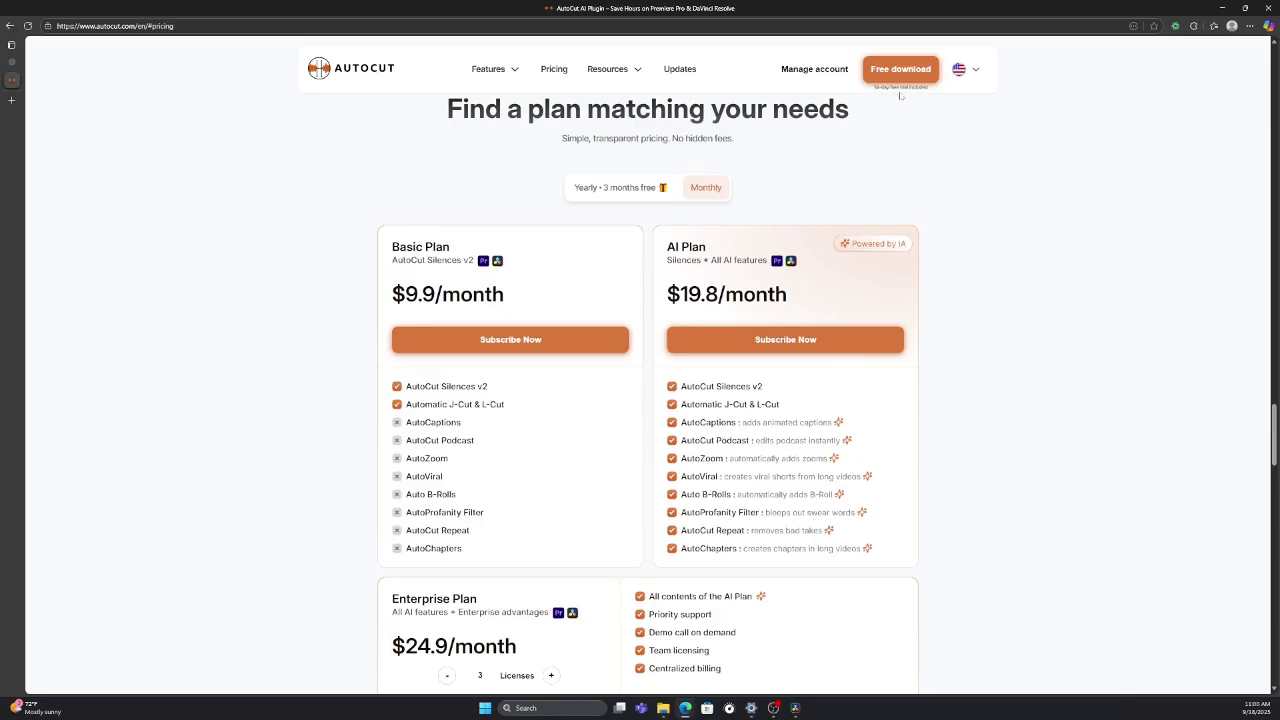
Highlight the AutoCut Podcast feature in the AI Plan and the plan's monthly price, clearing each selection.
{"action": "scroll", "coordinate": [900, 96], "scroll_direction": "down", "scroll_amount": 1}
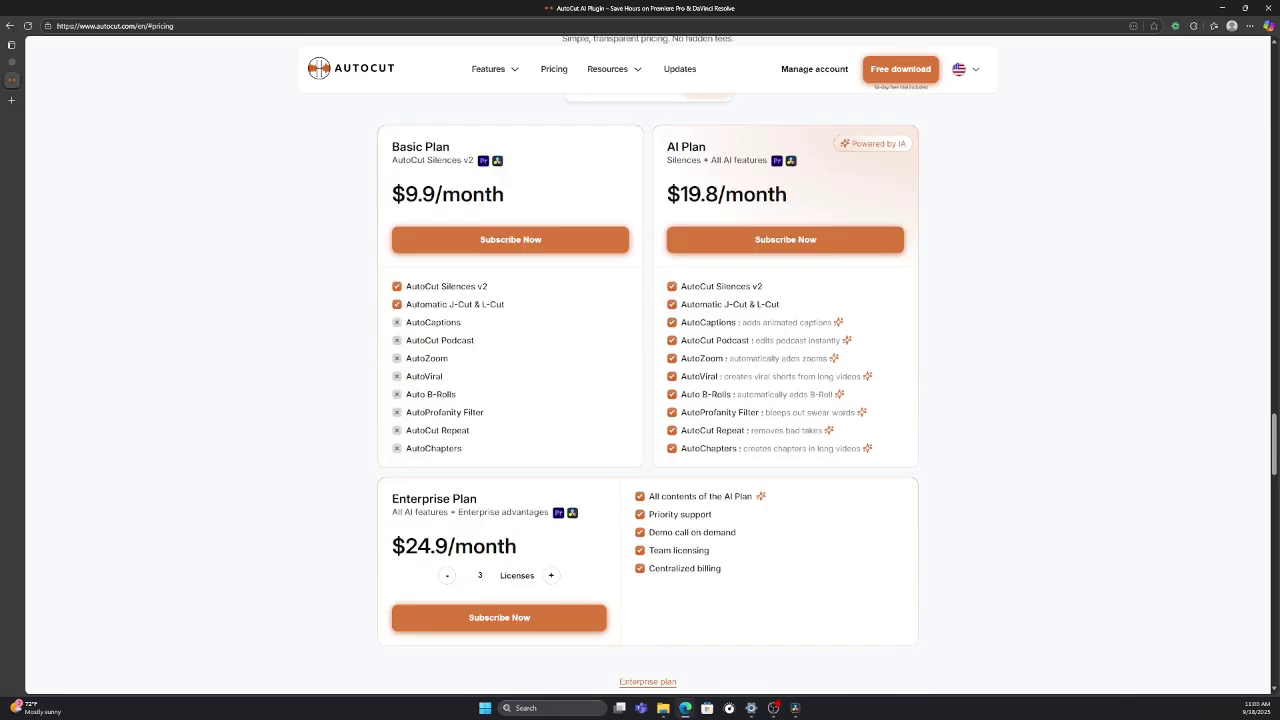
{"action": "left_click_drag", "start_coordinate": [680, 340], "coordinate": [802, 349]}
{"action": "left_click", "coordinate": [887, 338]}
{"action": "left_click_drag", "start_coordinate": [665, 194], "coordinate": [795, 197]}
{"action": "left_click", "coordinate": [1014, 209]}
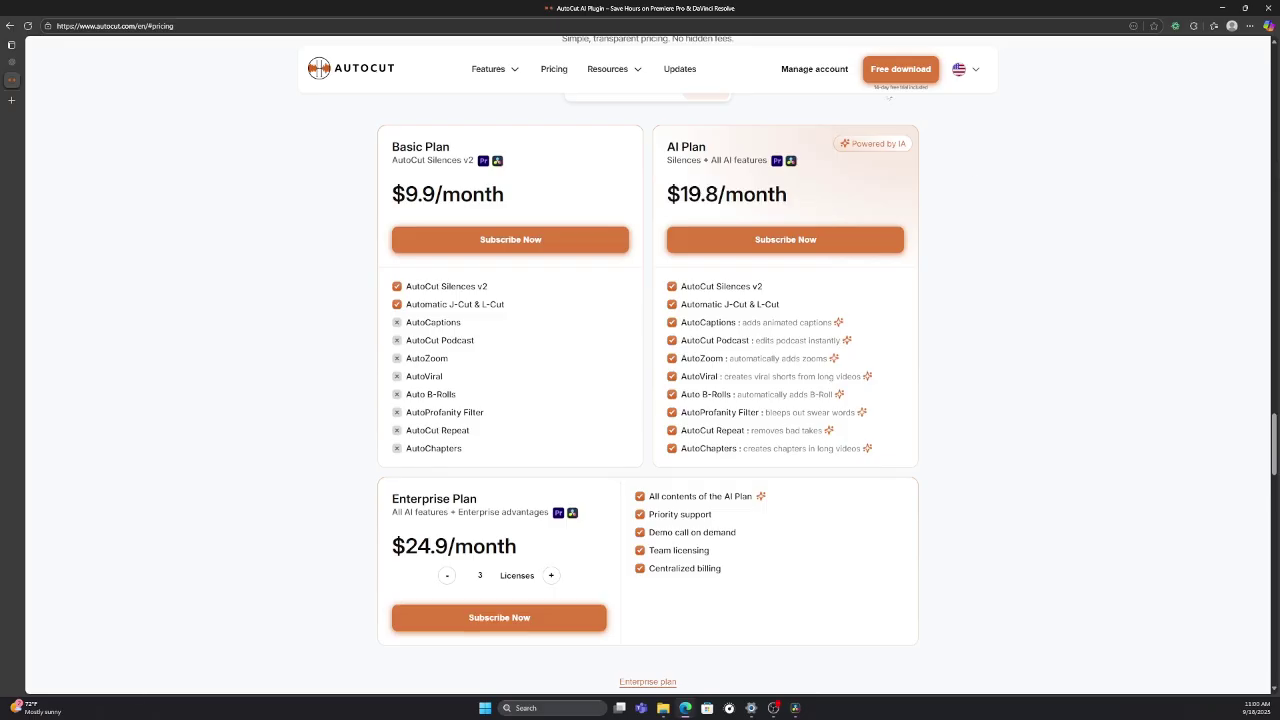